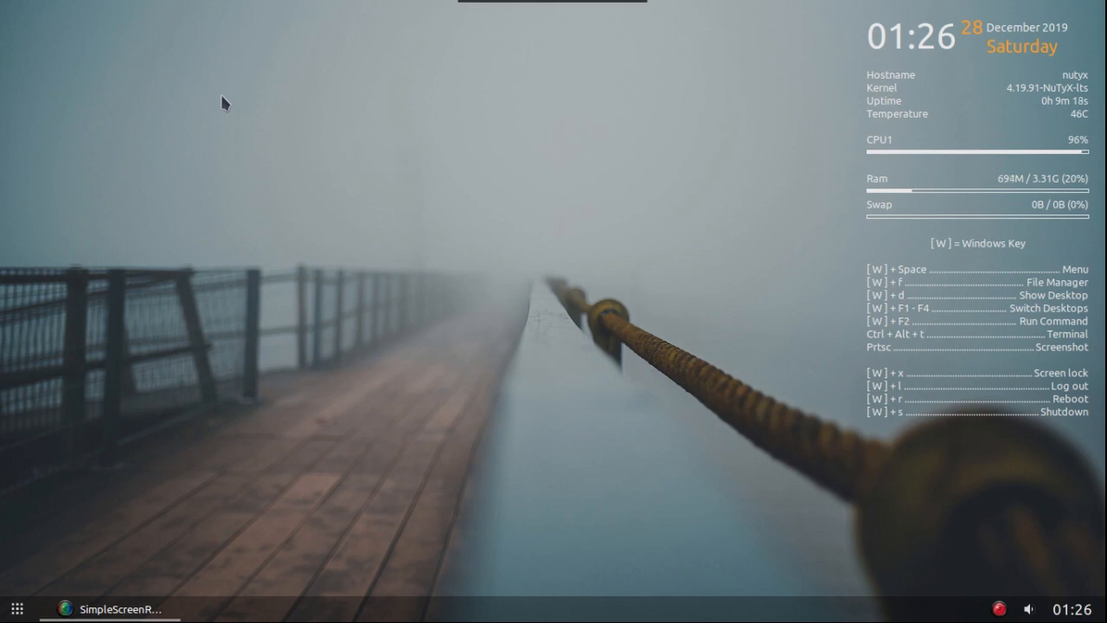
Step: Generate a dynamic Openbox desktop menu with icons using Obmenu-Generator
right_click(221, 102)
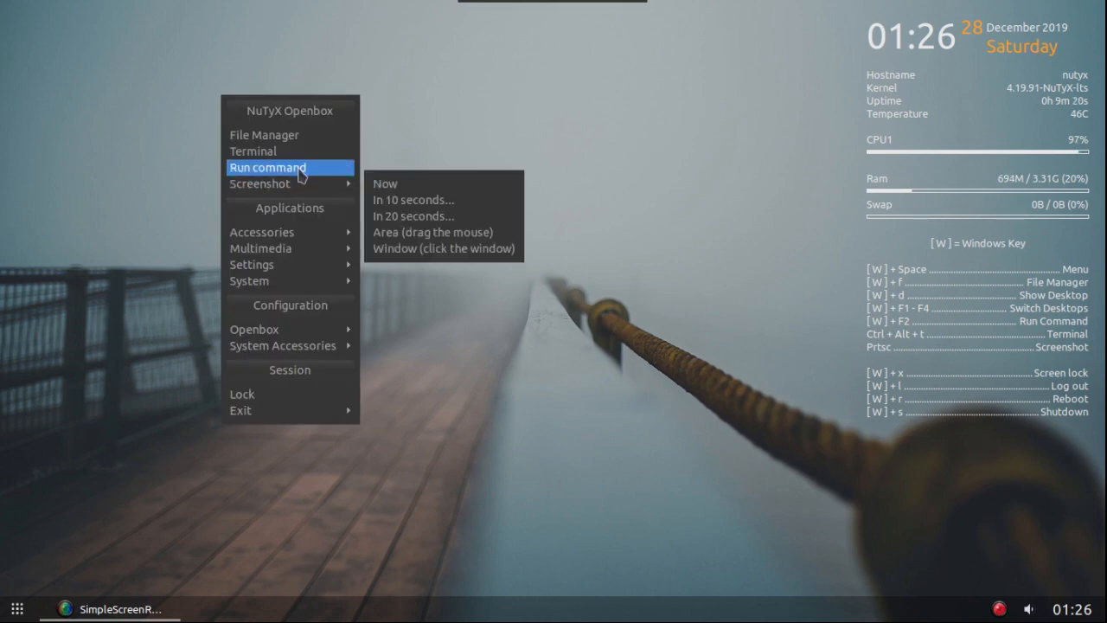
mouse_move(305, 187)
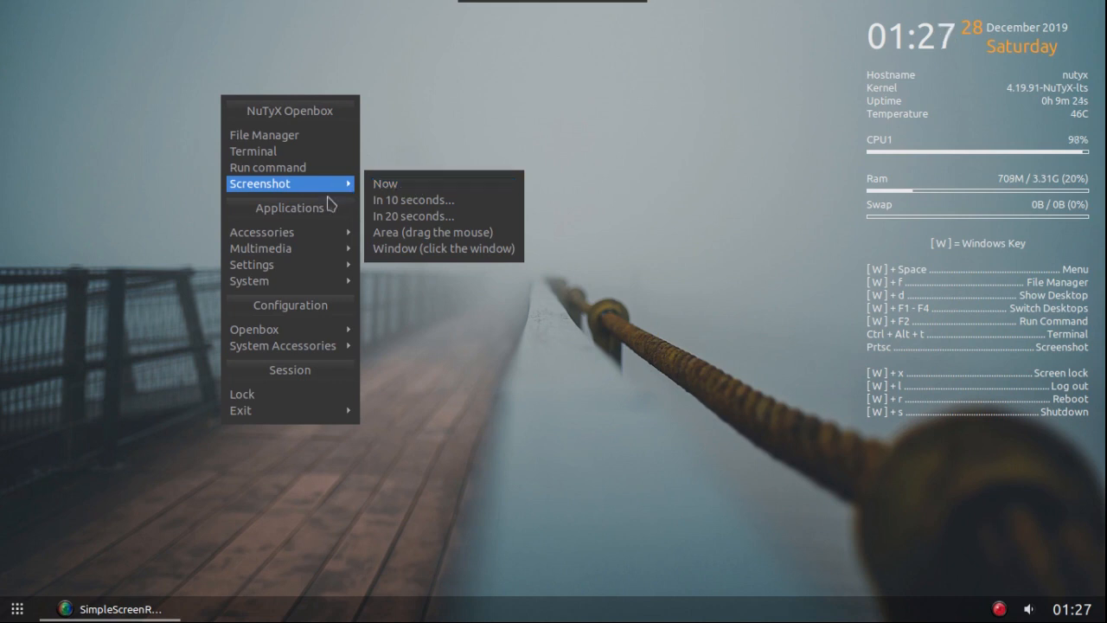
mouse_move(317, 253)
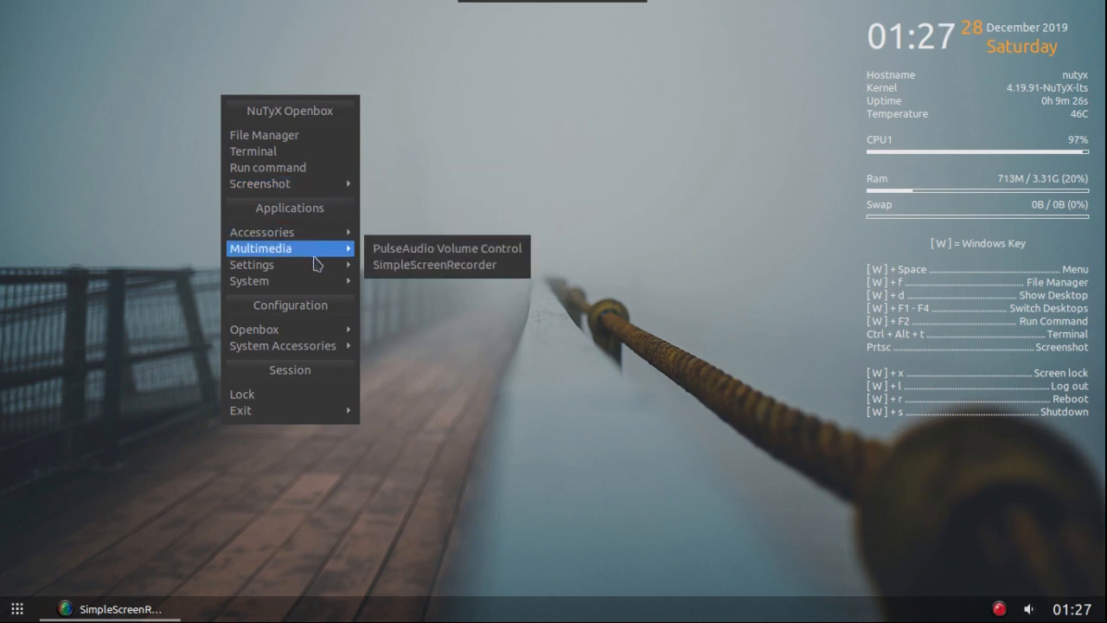
mouse_move(316, 286)
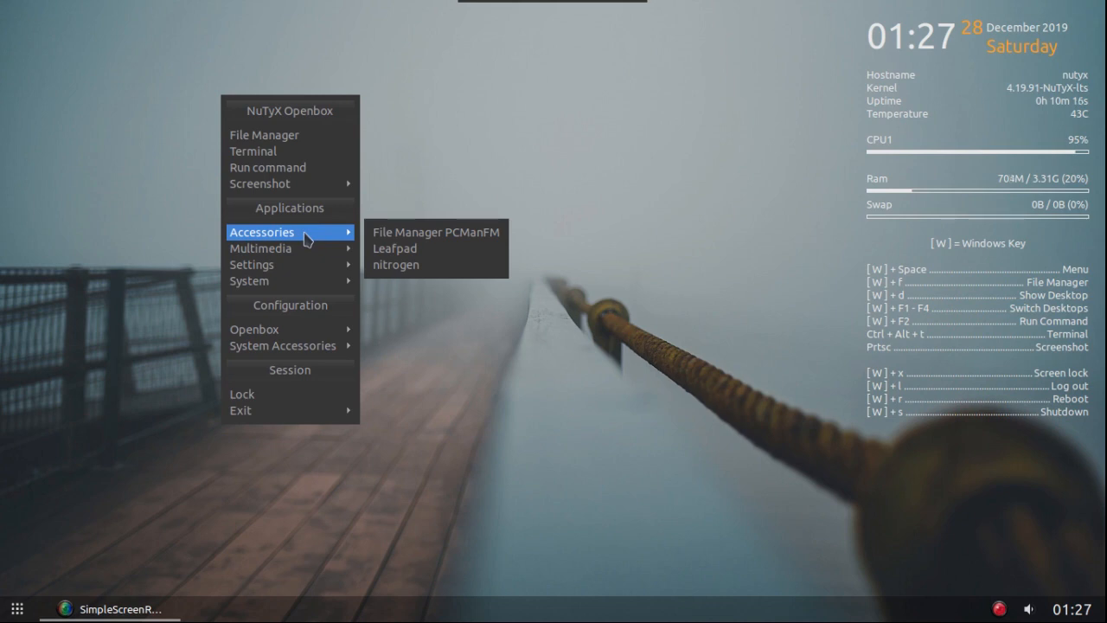
mouse_move(277, 332)
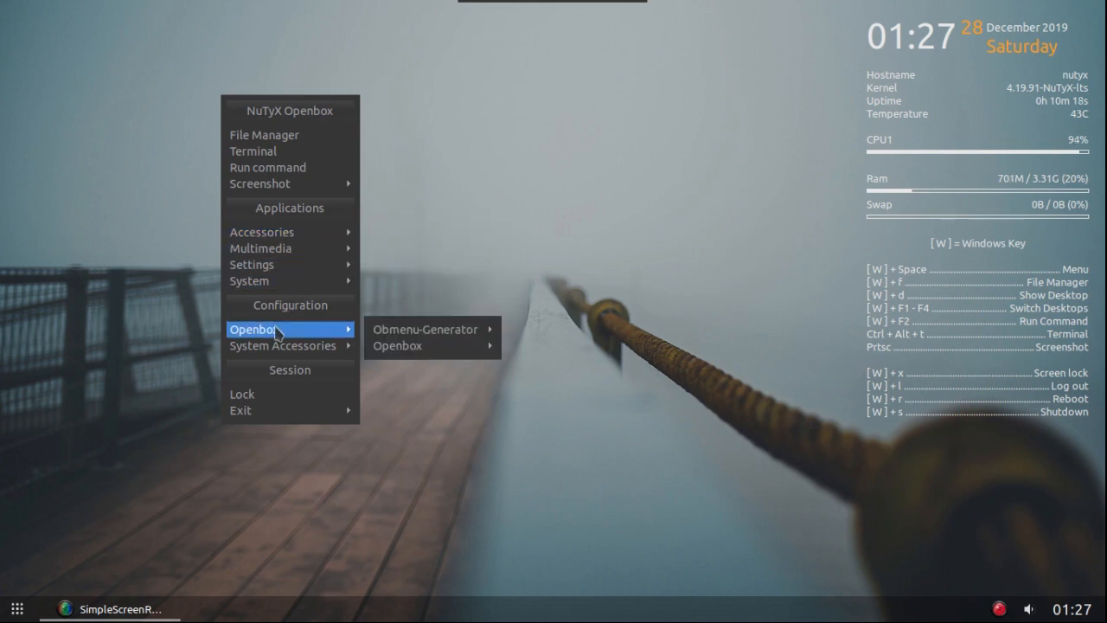
mouse_move(393, 334)
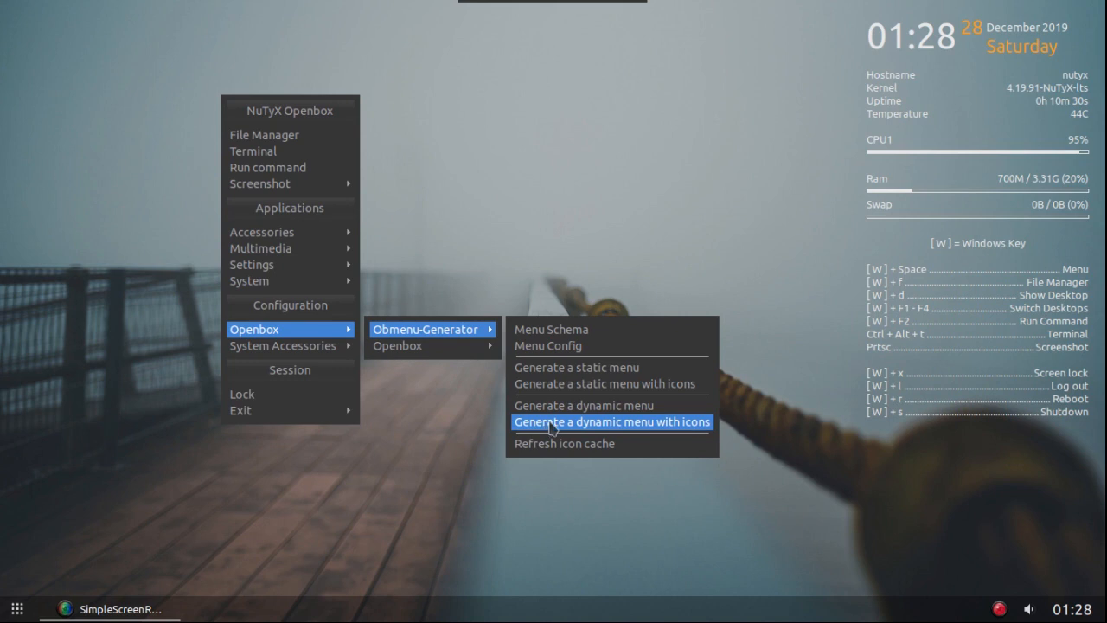
click(619, 422)
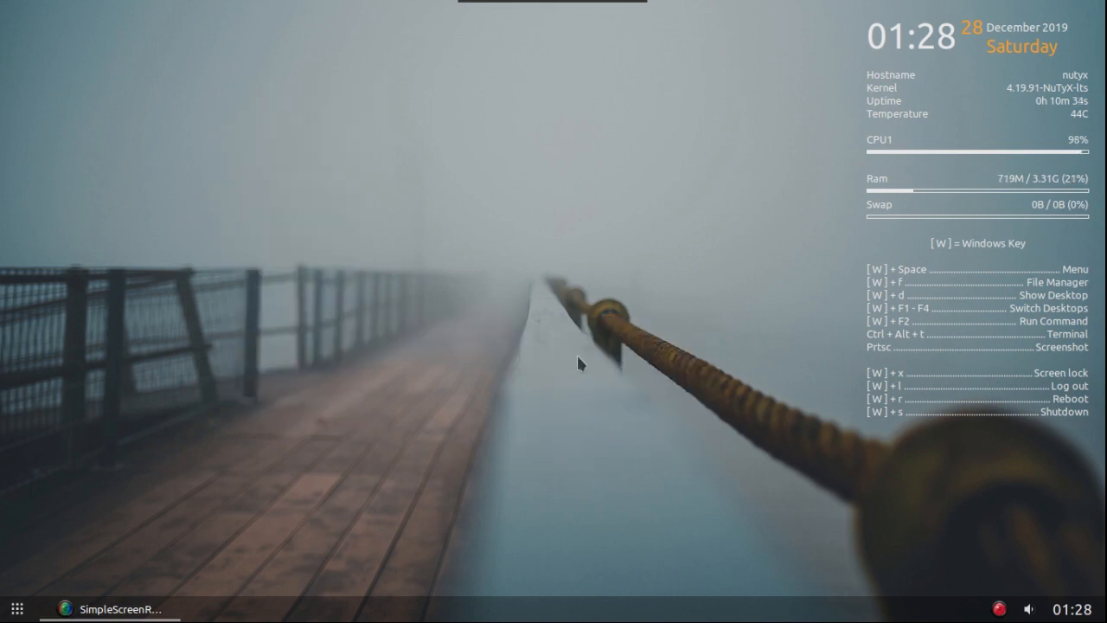
Step: Open the Release-Notes file from the home folder in Leafpad
right_click(307, 100)
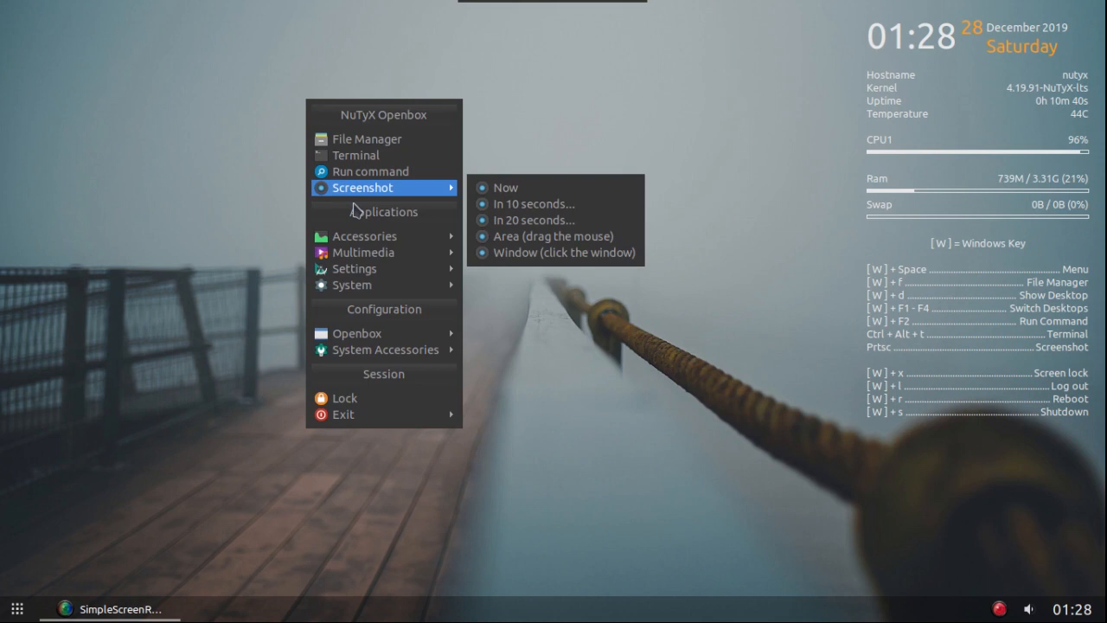
mouse_move(351, 237)
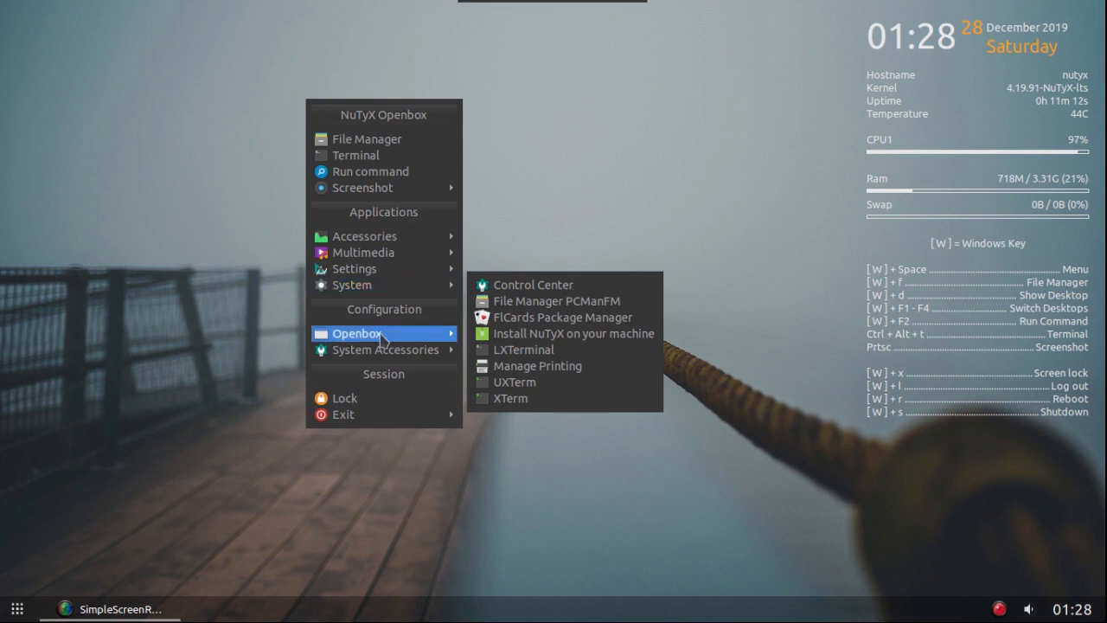
mouse_move(530, 338)
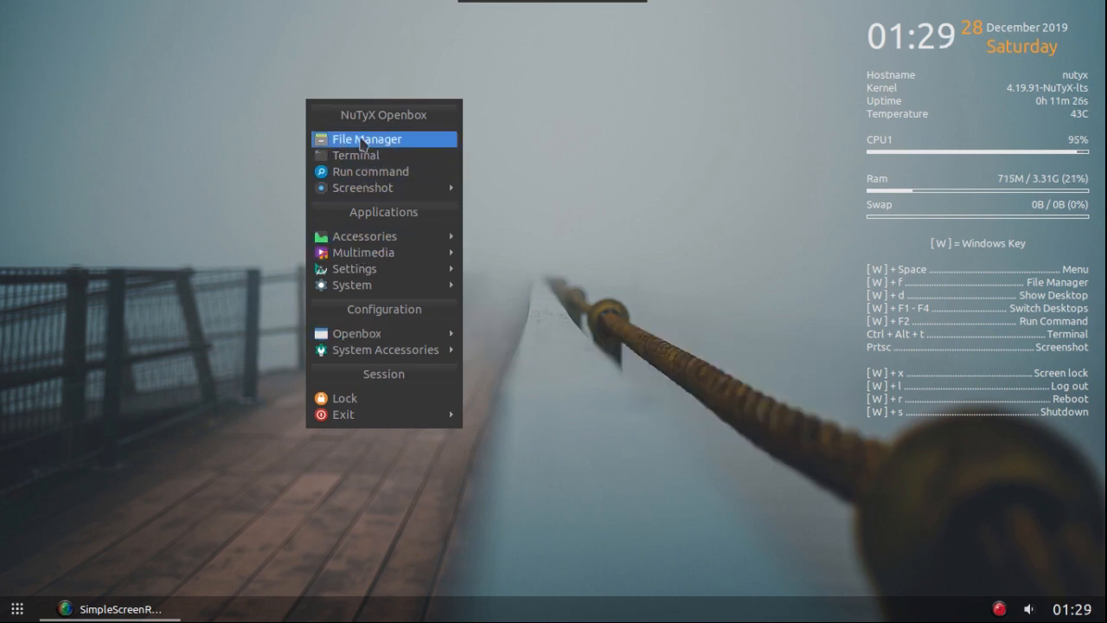
click(362, 140)
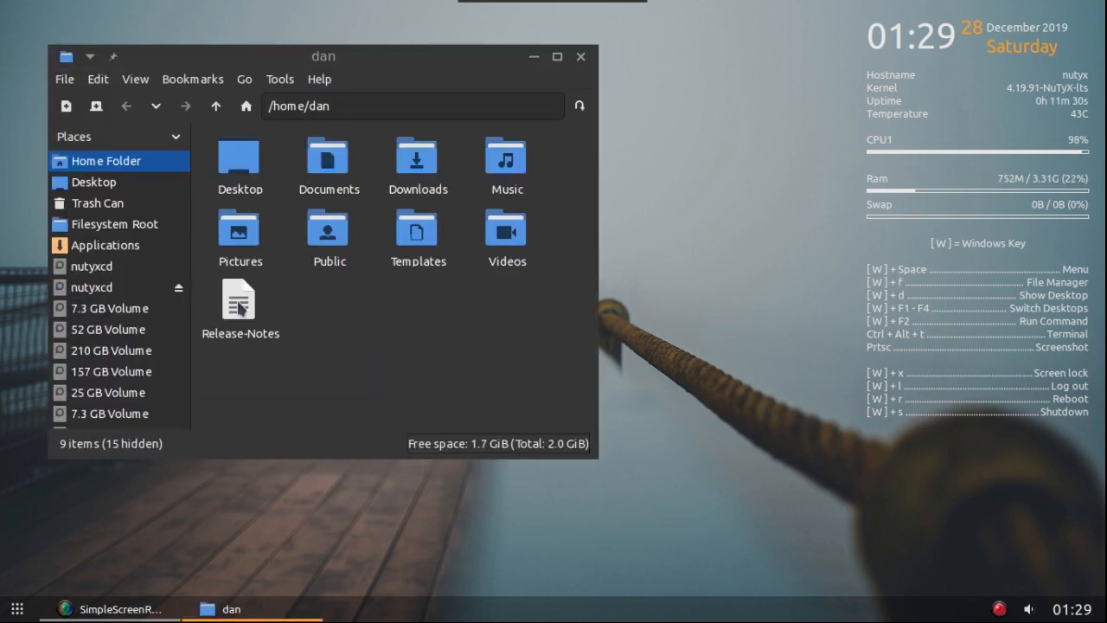
right_click(241, 307)
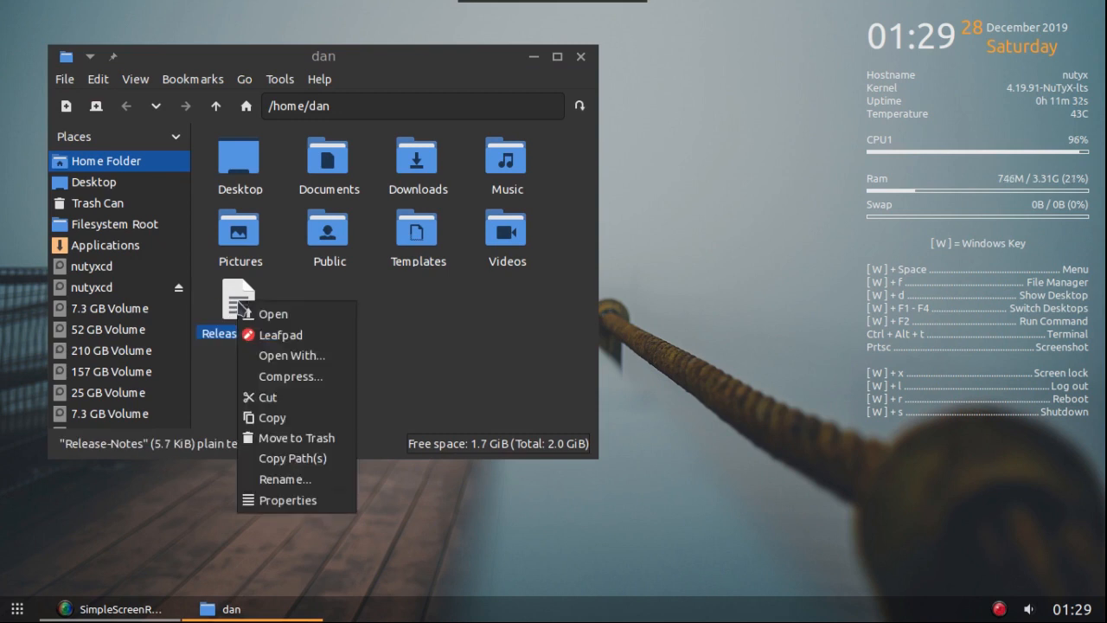
click(264, 335)
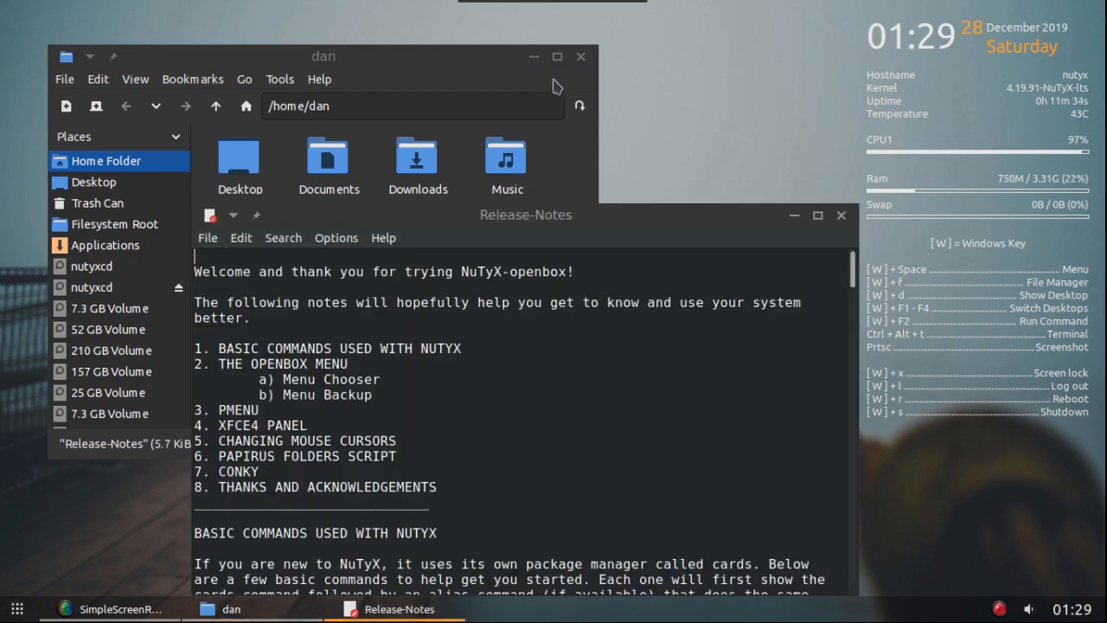
Step: Close the file manager and move the Release-Notes window up to the middle of the desktop
click(557, 57)
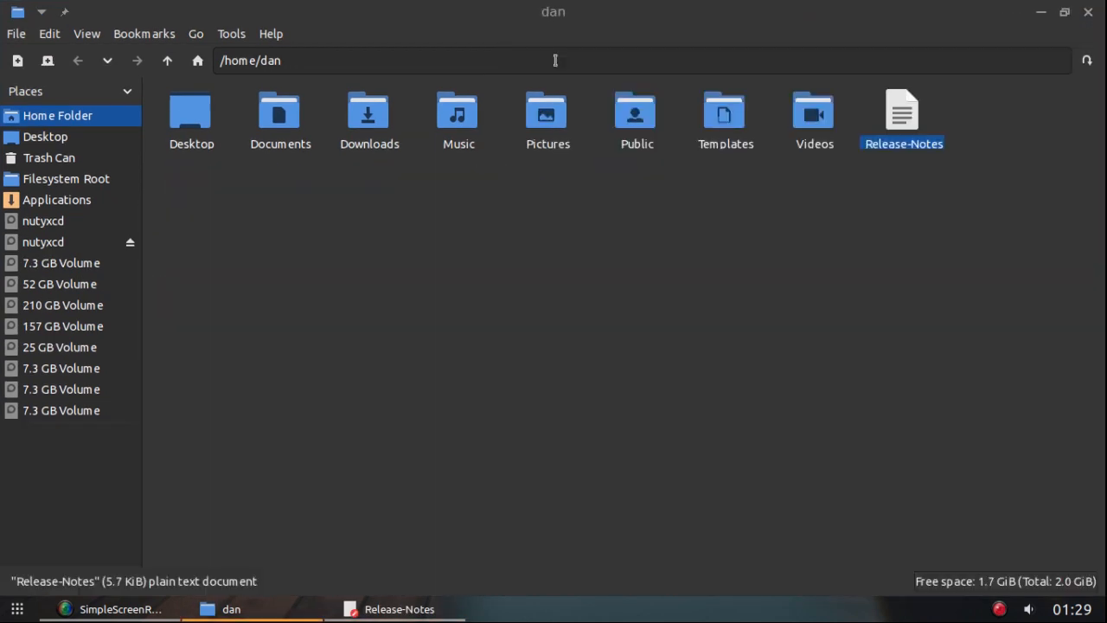
click(1064, 12)
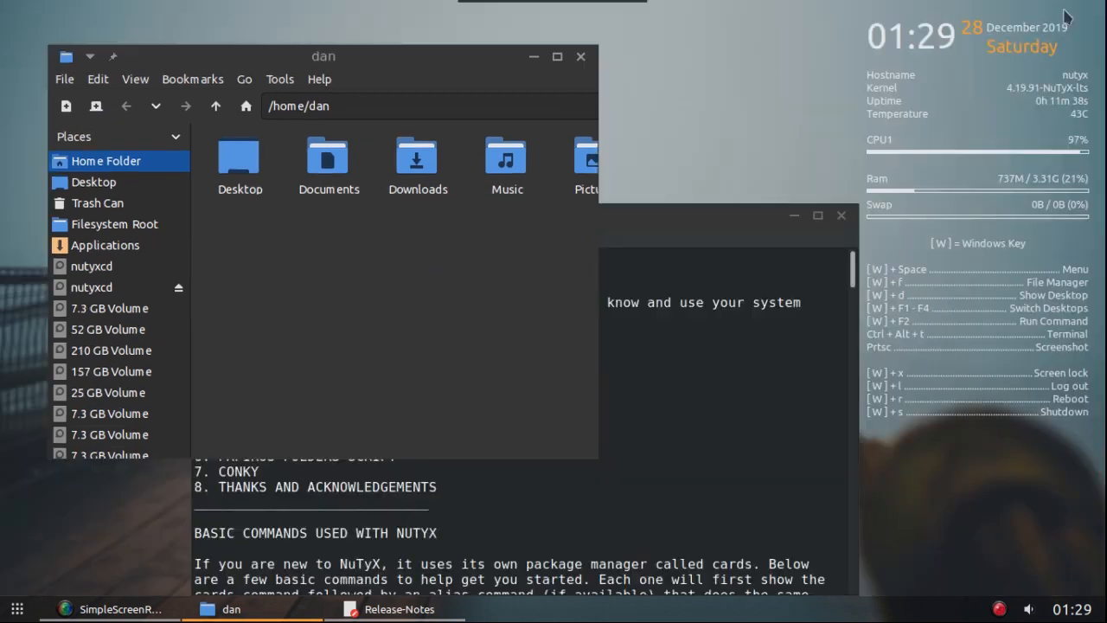
click(586, 58)
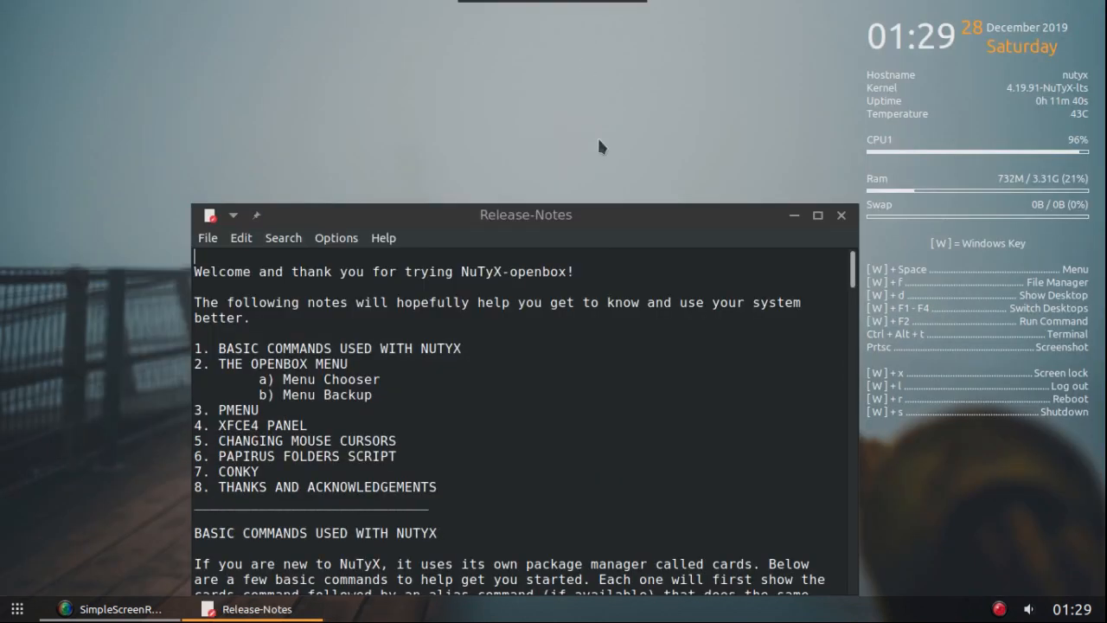
drag(617, 216, 594, 110)
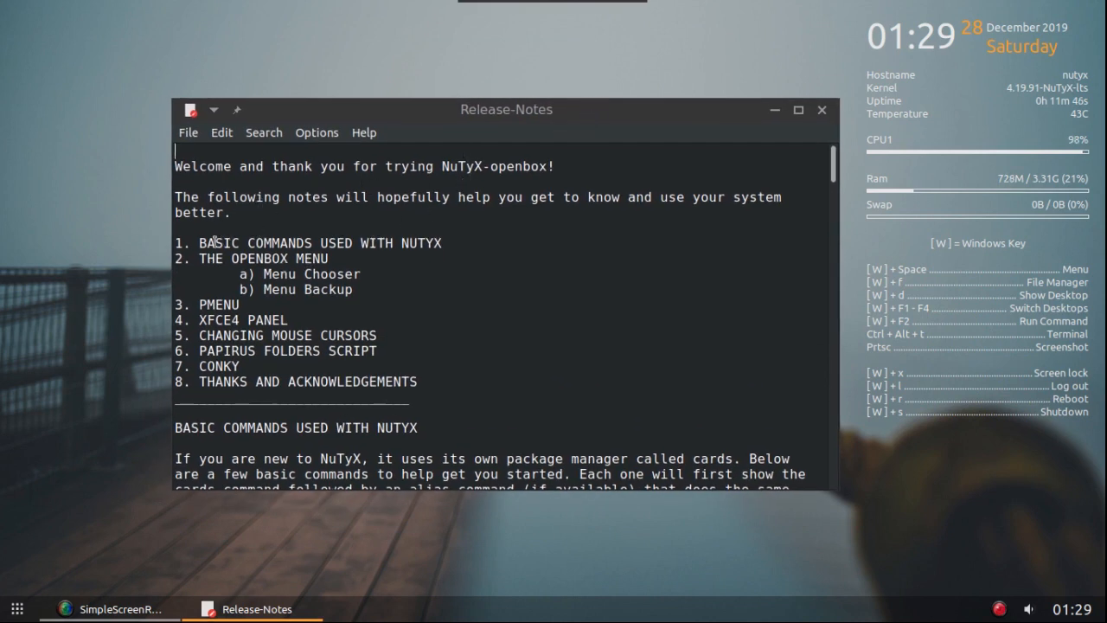
Step: Review the Release-Notes sections on basic NuTyX commands, the Openbox menu, Menu Chooser and Menu Backup, and minimize the window
drag(206, 243, 449, 238)
click(449, 245)
scroll(456, 281, down, 3)
scroll(435, 314, down, 14)
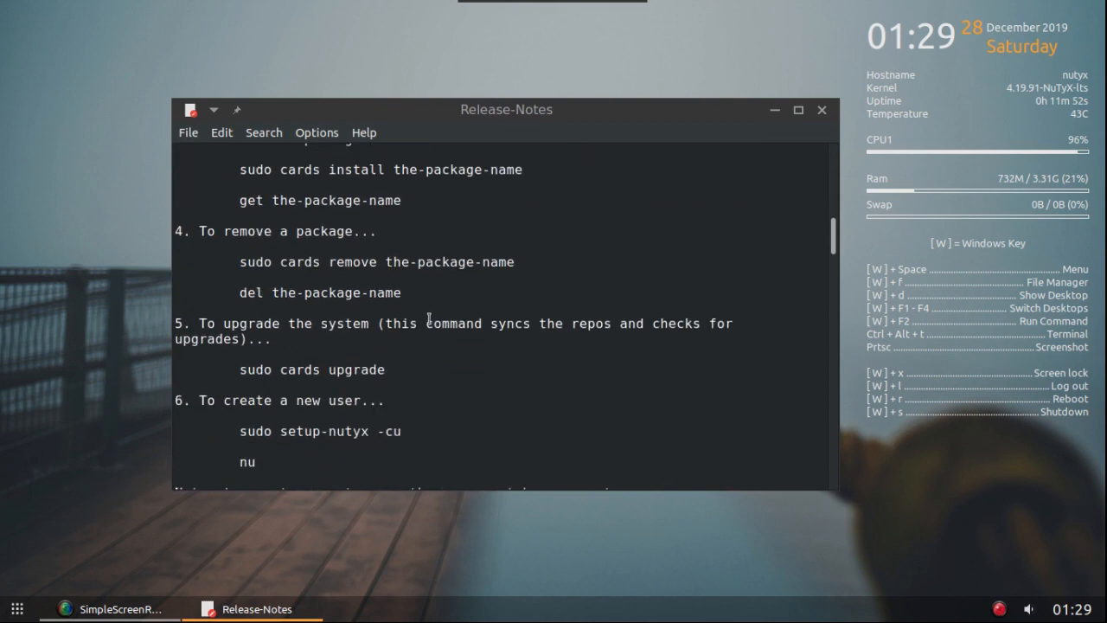
scroll(427, 322, up, 3)
scroll(427, 323, up, 13)
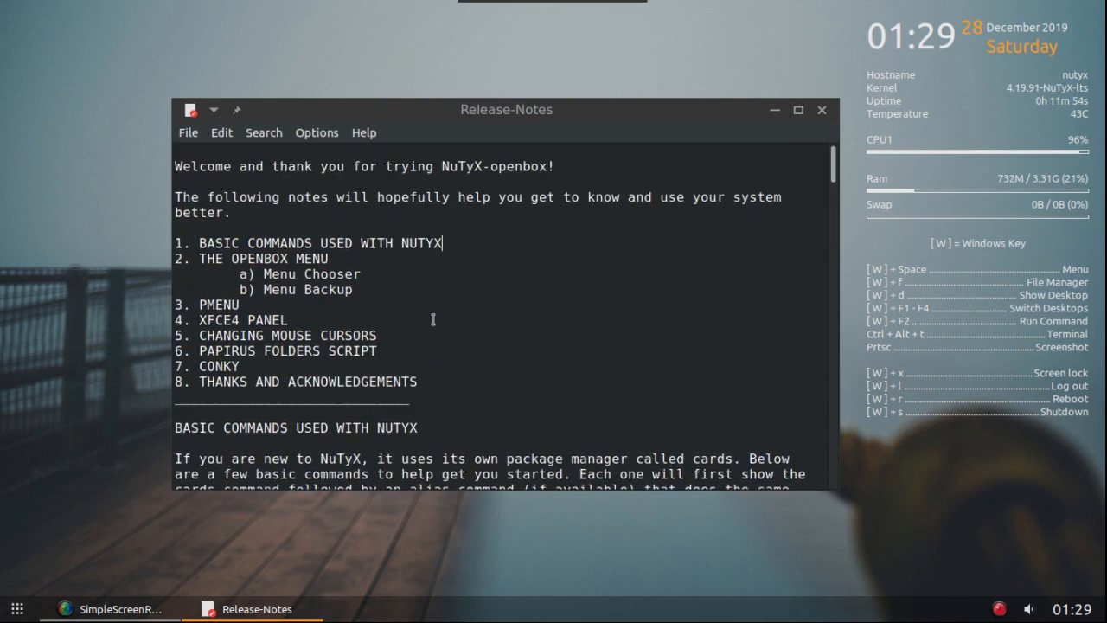
drag(193, 260, 343, 262)
drag(260, 276, 362, 273)
drag(261, 290, 364, 285)
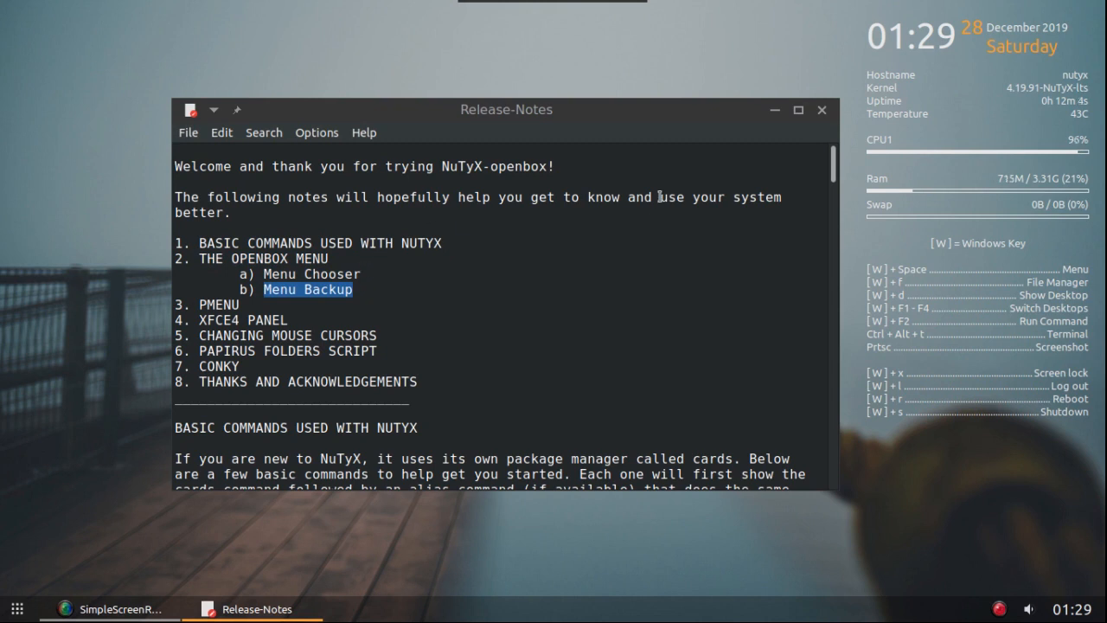
click(286, 611)
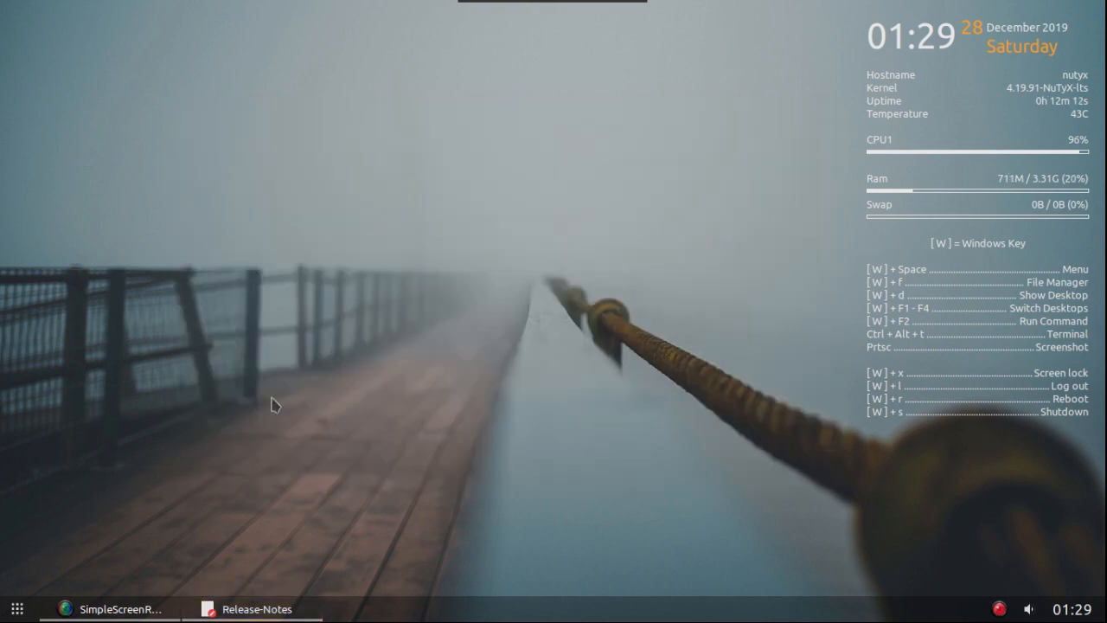
Step: Install galculator and lxde-gpicview in a terminal with the get command, authorising with the sudo password, and close the terminal
right_click(302, 90)
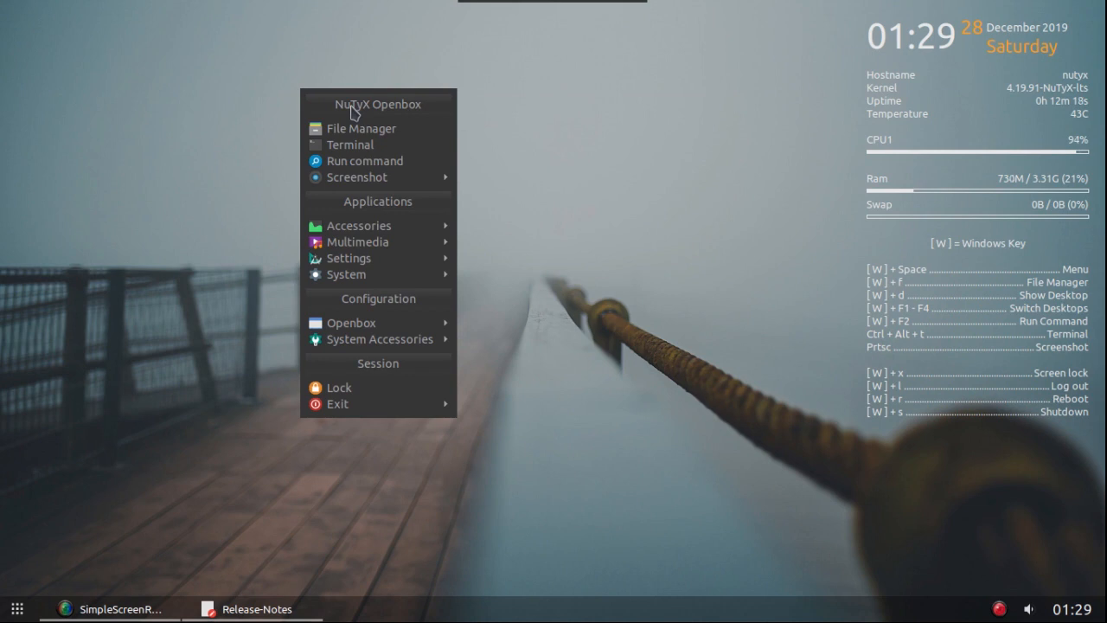
mouse_move(362, 229)
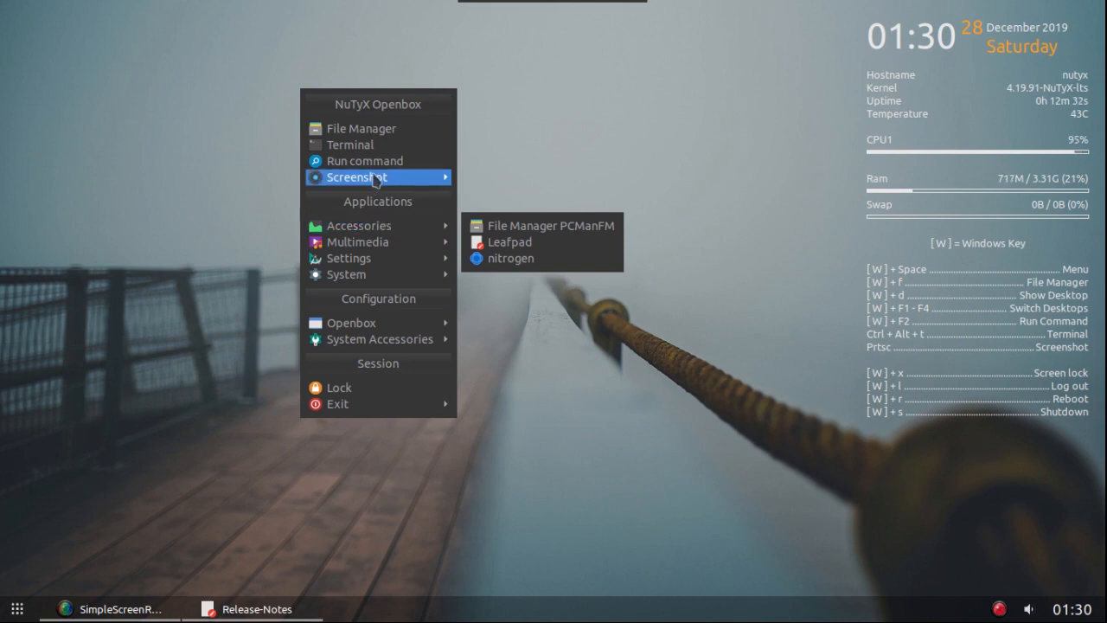
click(378, 148)
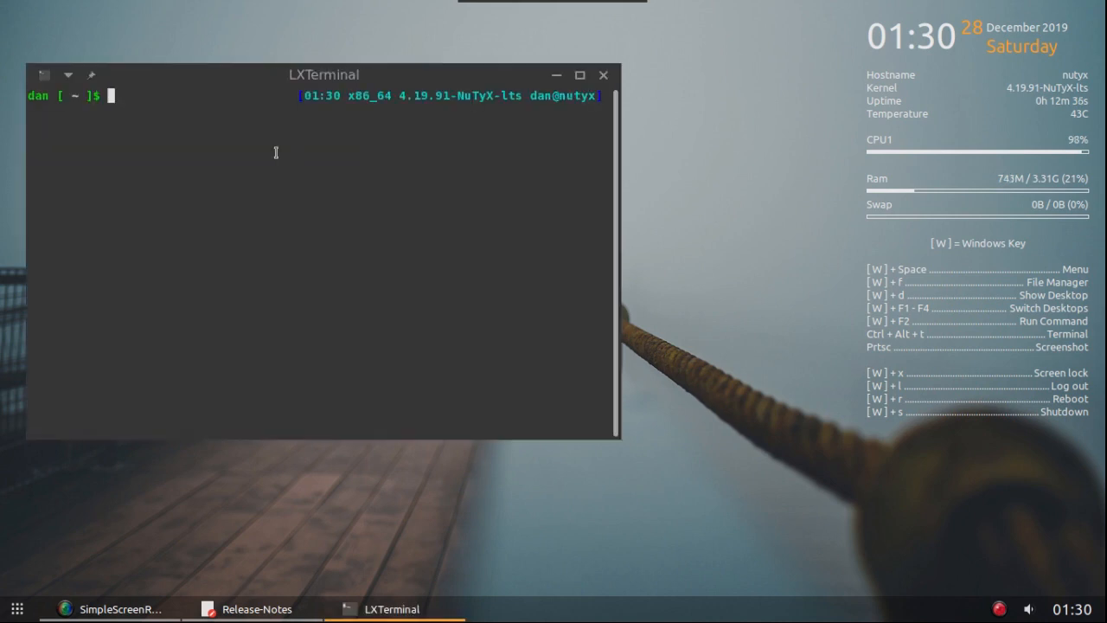
text(get galculator)
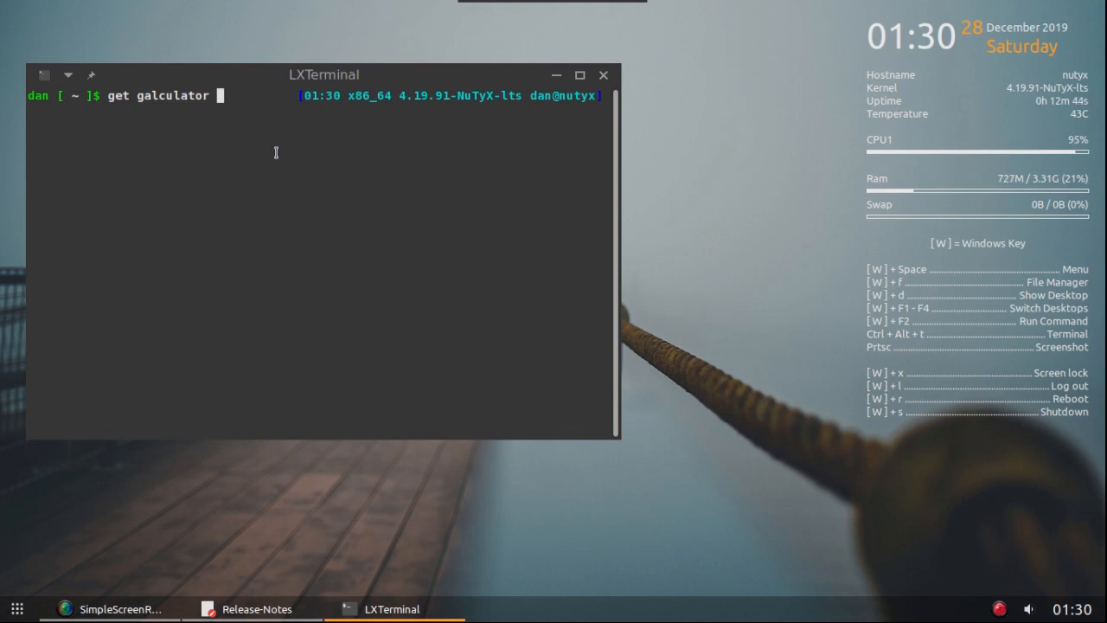
text(lxde-gpicview)
key(Return)
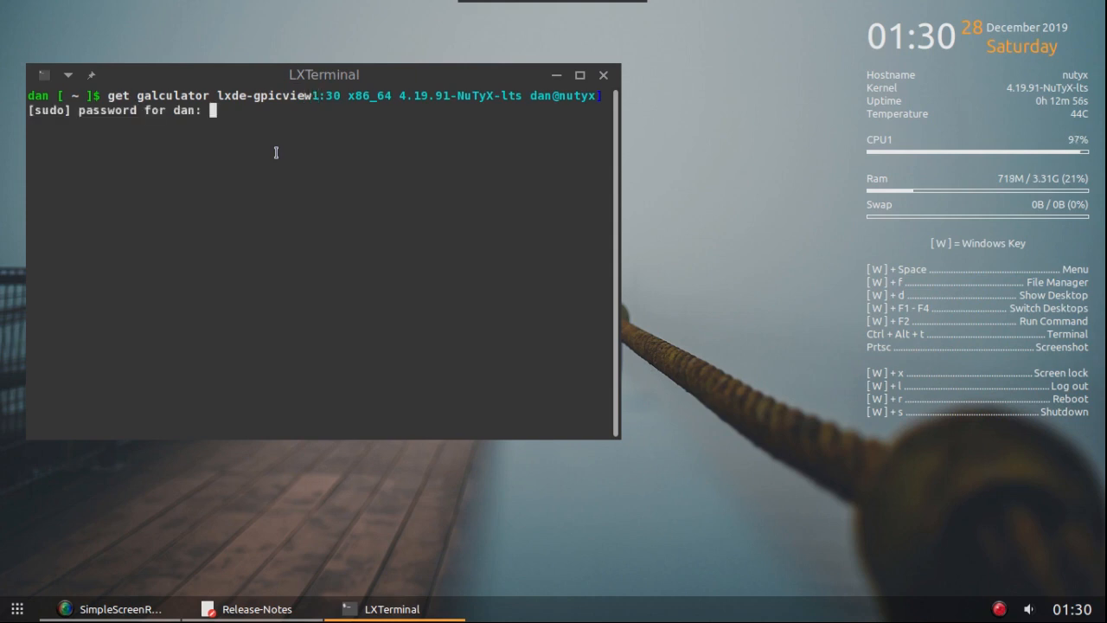
key(Return)
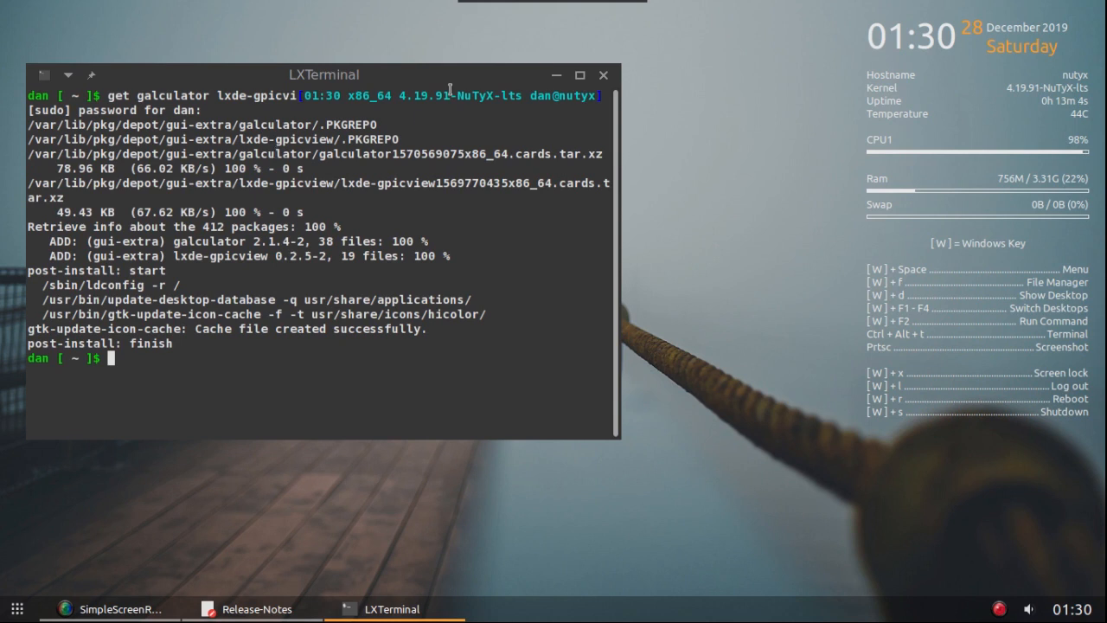
click(603, 74)
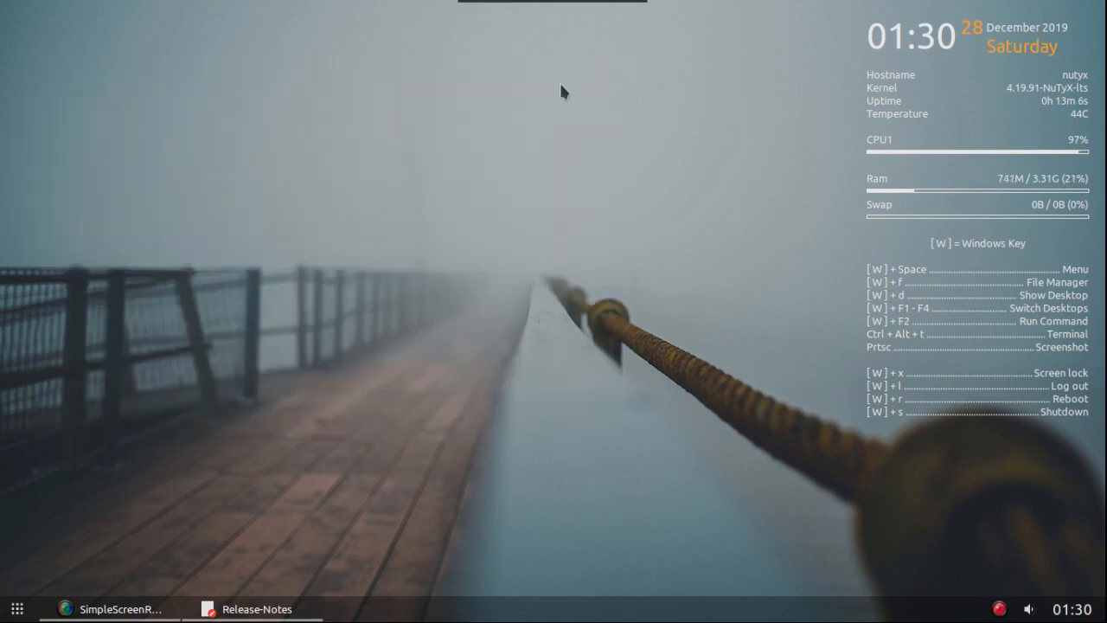
Step: Check the desktop menu for the newly installed applications, launching Image Viewer from the Graphics category and closing it
right_click(159, 89)
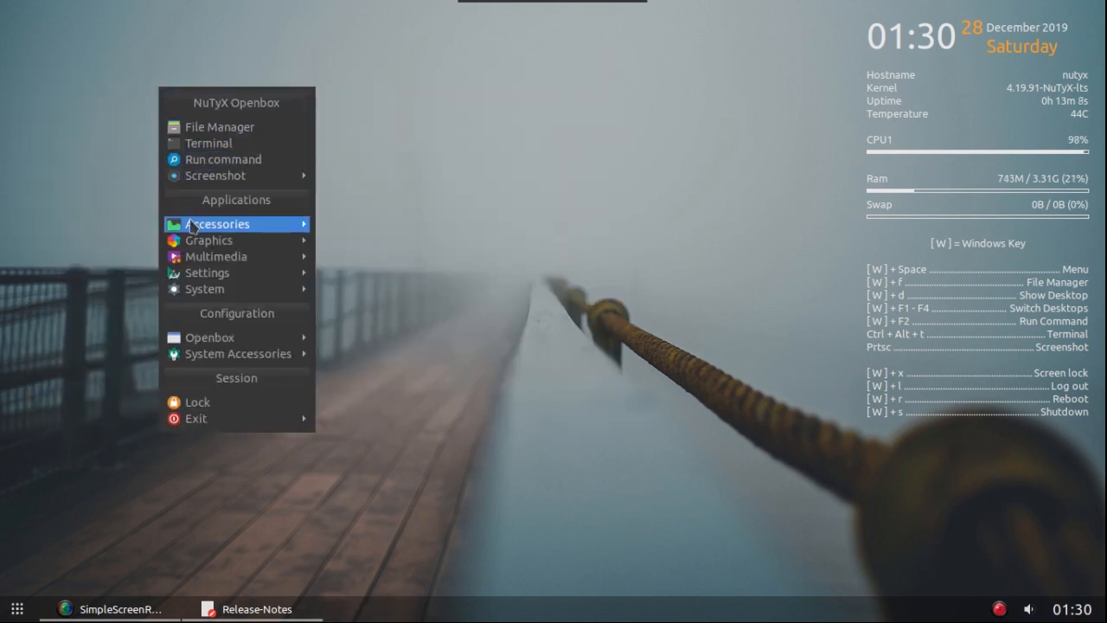
mouse_move(240, 229)
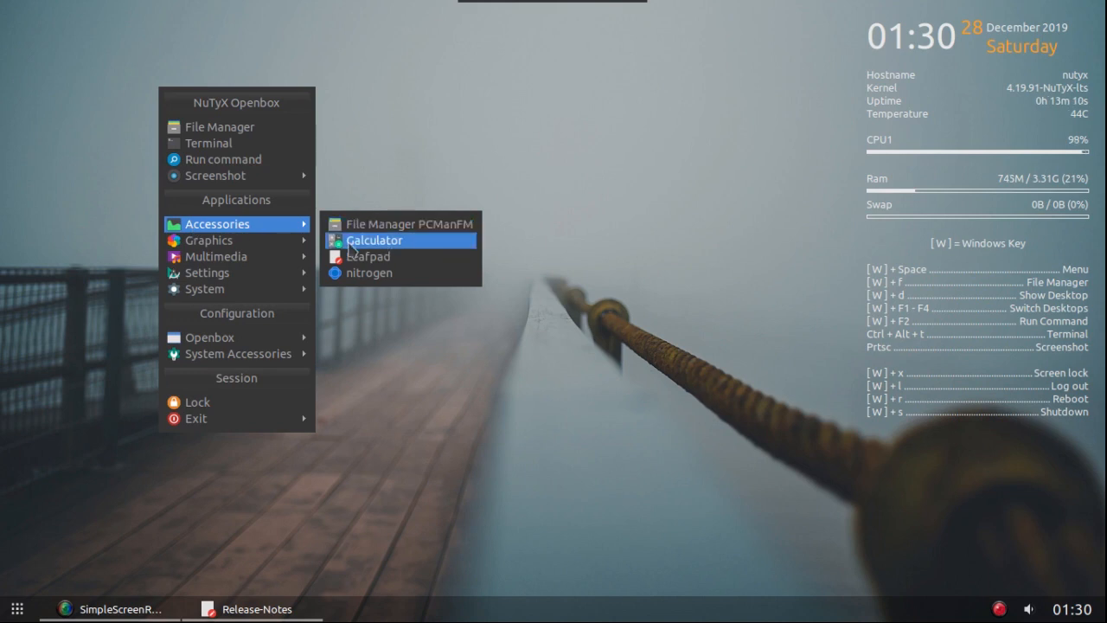
mouse_move(210, 242)
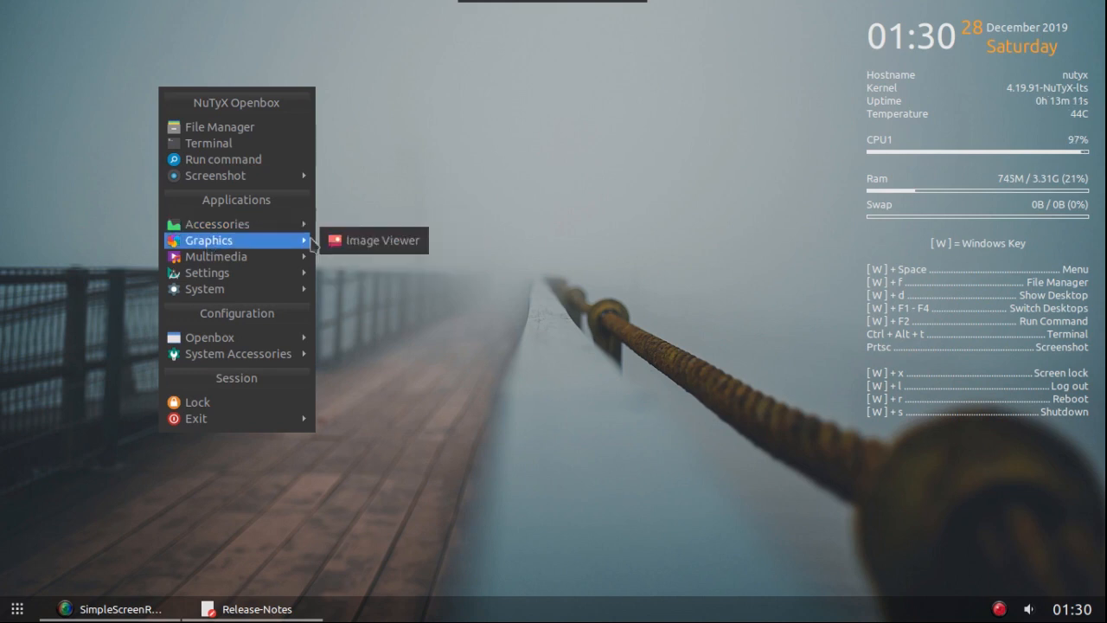
click(378, 243)
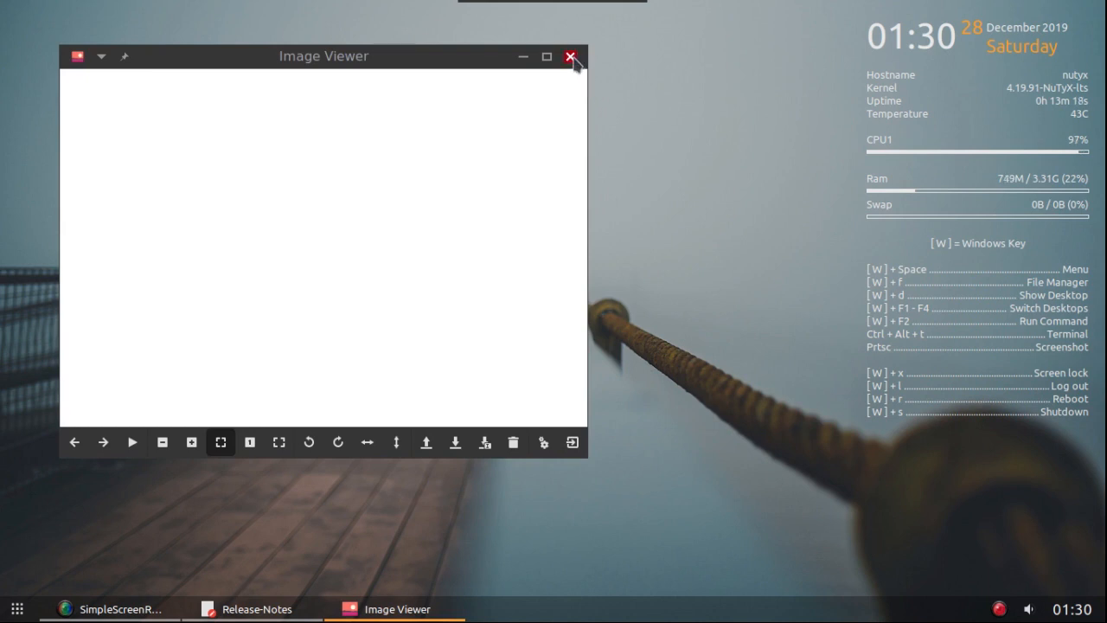
click(571, 57)
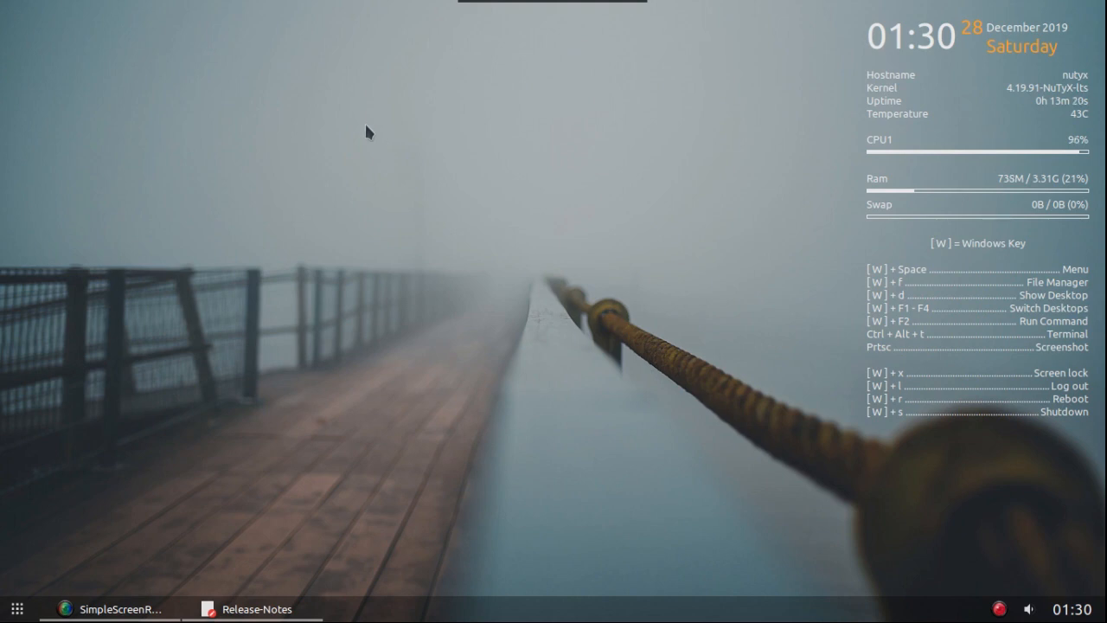
Step: Open Menu Chooser from the Openbox configuration options and switch the desktop menu to Obmenu-Generator (No Icons)
right_click(227, 148)
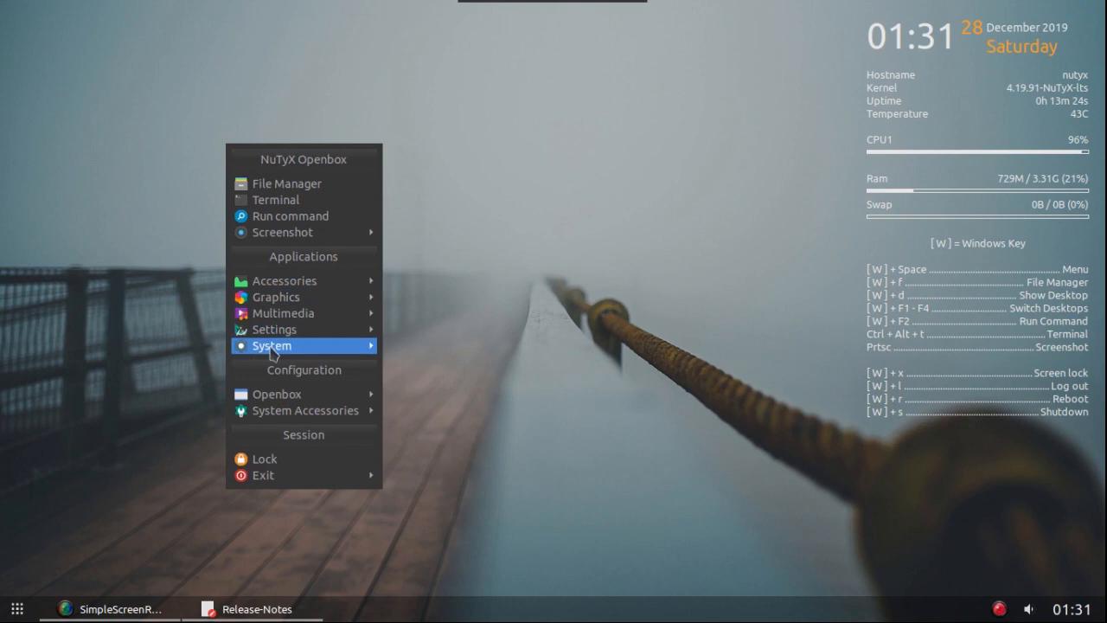
mouse_move(276, 391)
mouse_move(454, 410)
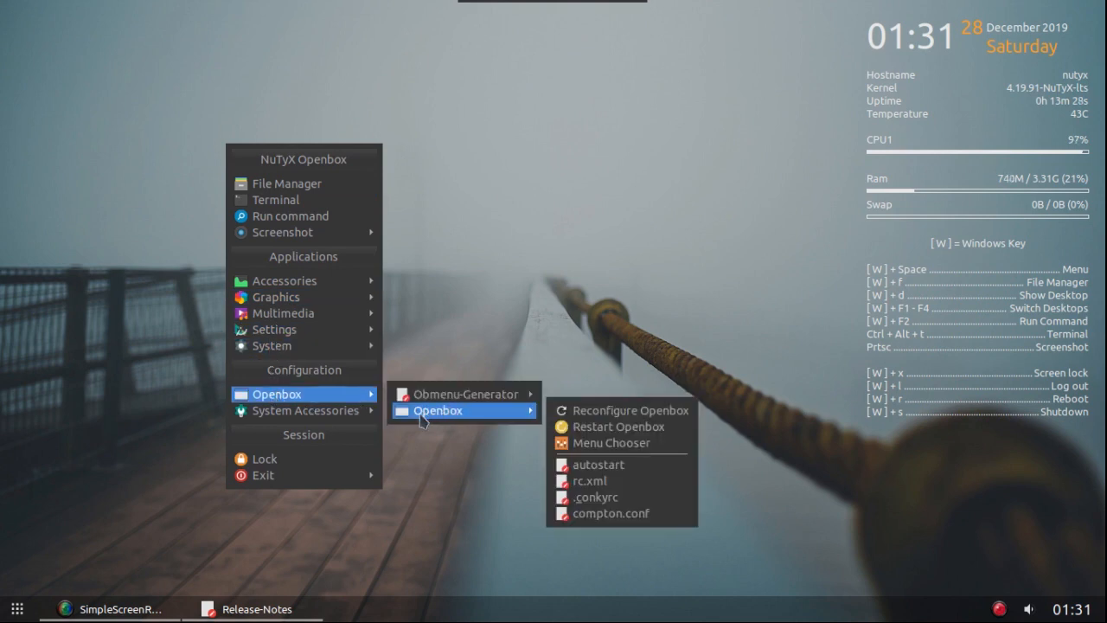
click(599, 442)
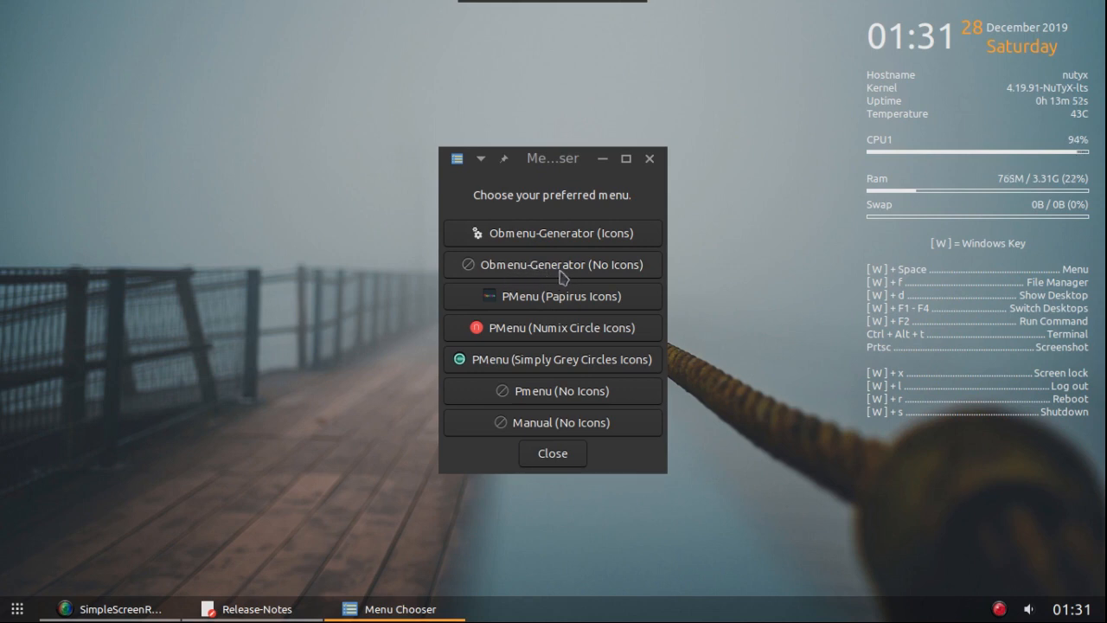
click(531, 275)
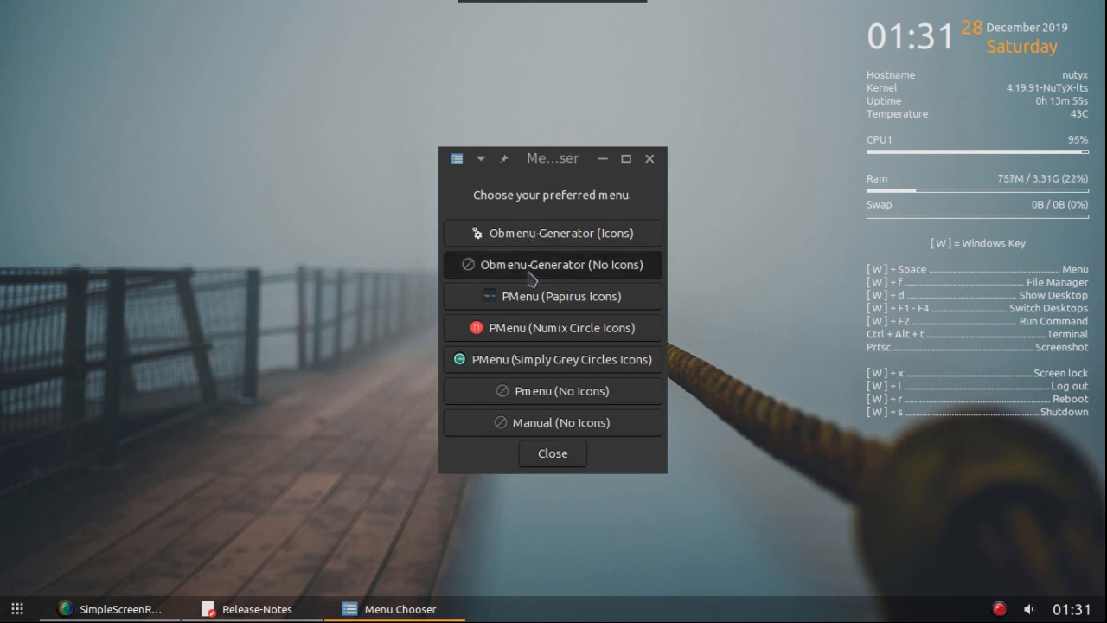
Step: Inspect the icon-free desktop menu, including the Obmenu-Generator options under Openbox, and dismiss it
right_click(143, 115)
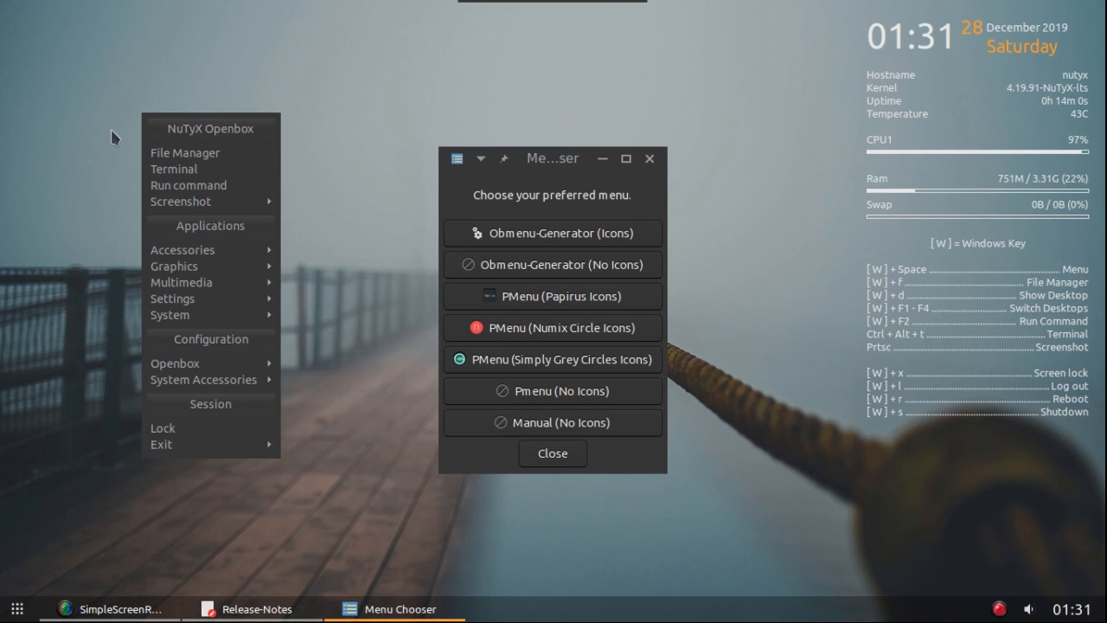
mouse_move(207, 370)
mouse_move(391, 370)
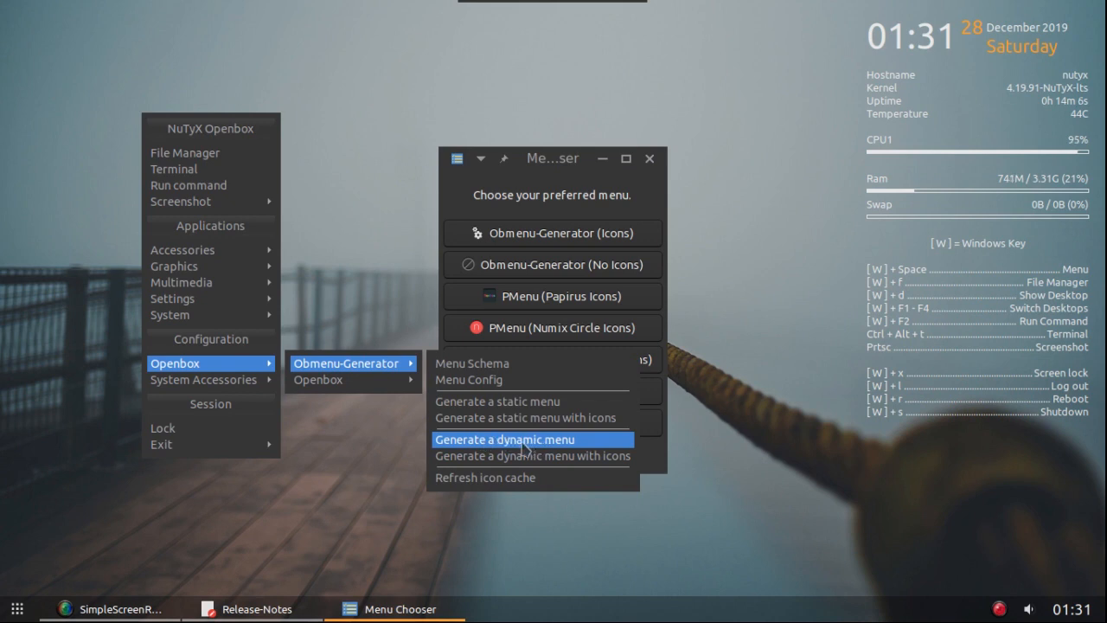
click(421, 234)
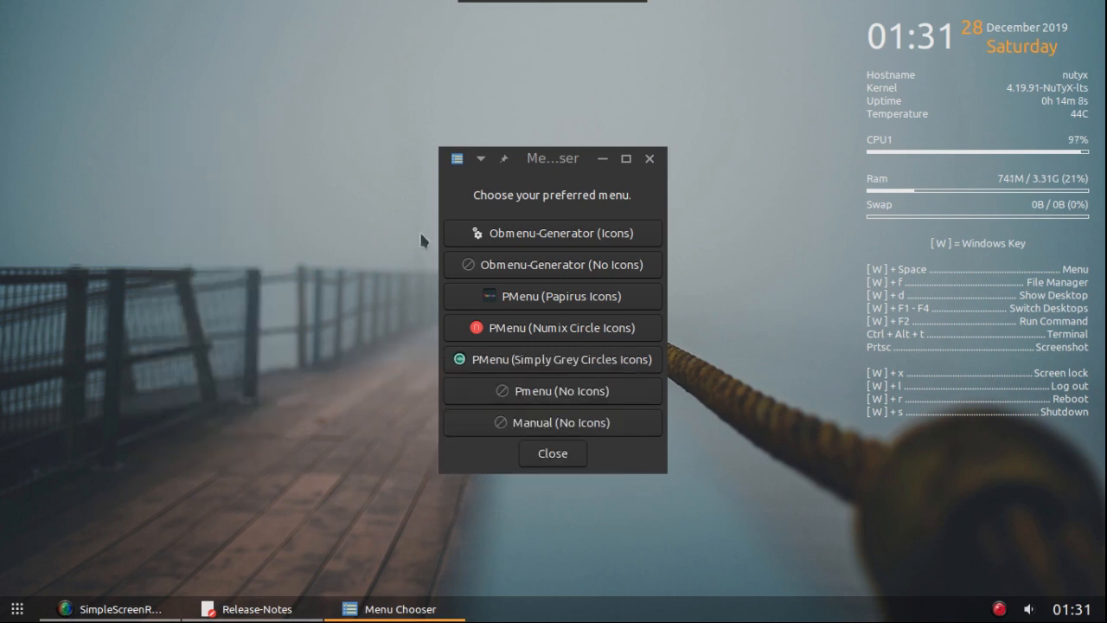
Step: Switch the desktop menu back to Obmenu-Generator (Icons), check it on the desktop and dismiss it
click(540, 240)
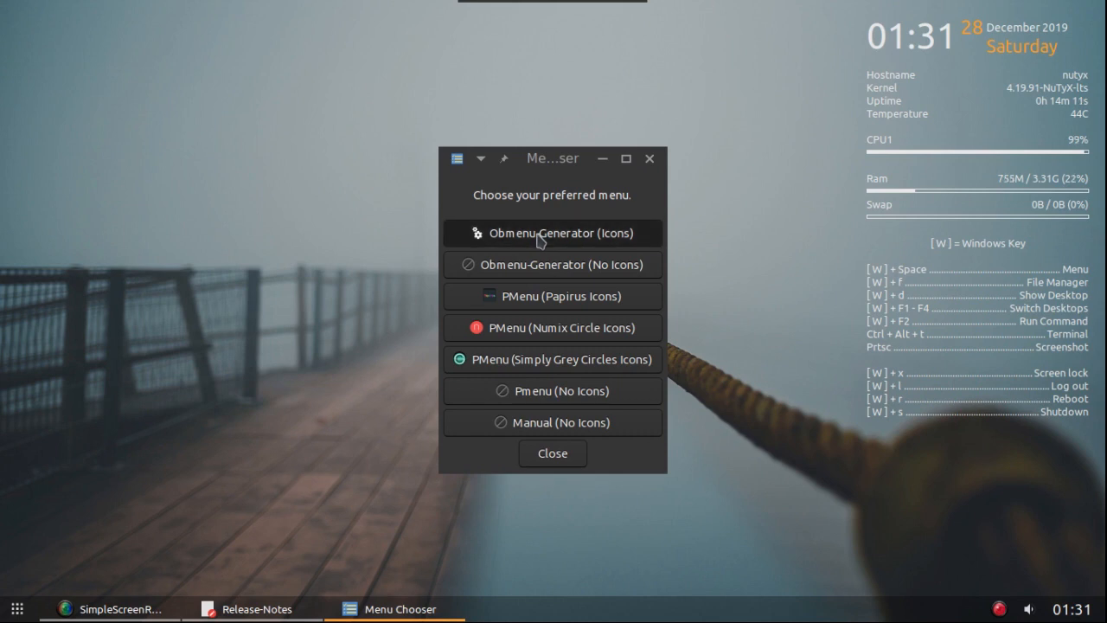
right_click(209, 85)
click(151, 81)
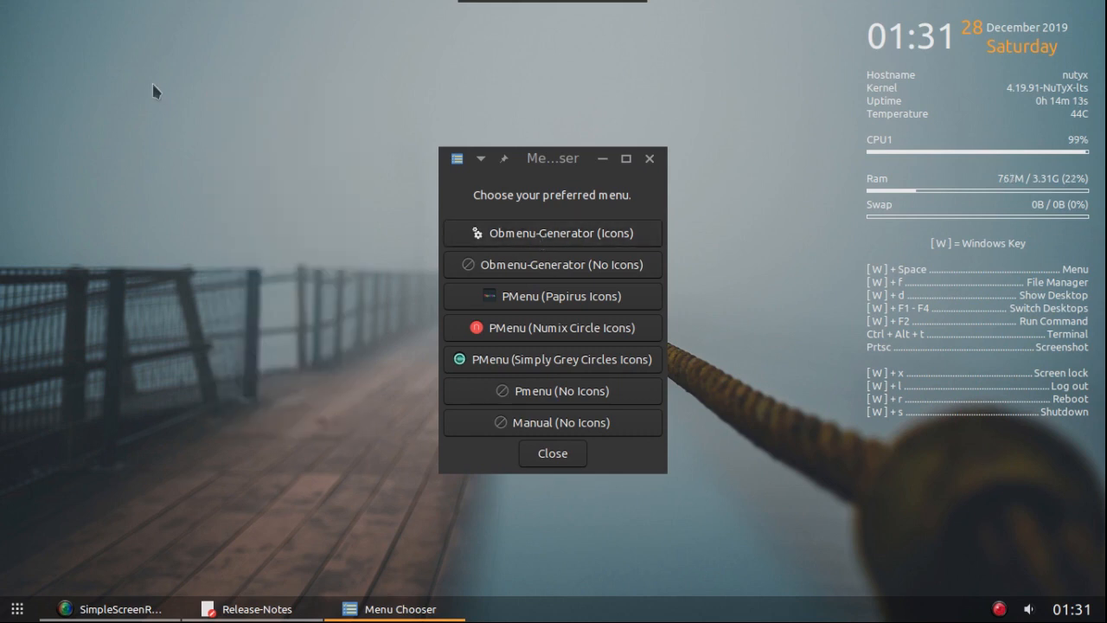
Step: Choose PMenu (Papirus Icons) as the desktop menu and browse its Applications, Openbox, Accessories and Exit entries
click(529, 307)
right_click(109, 121)
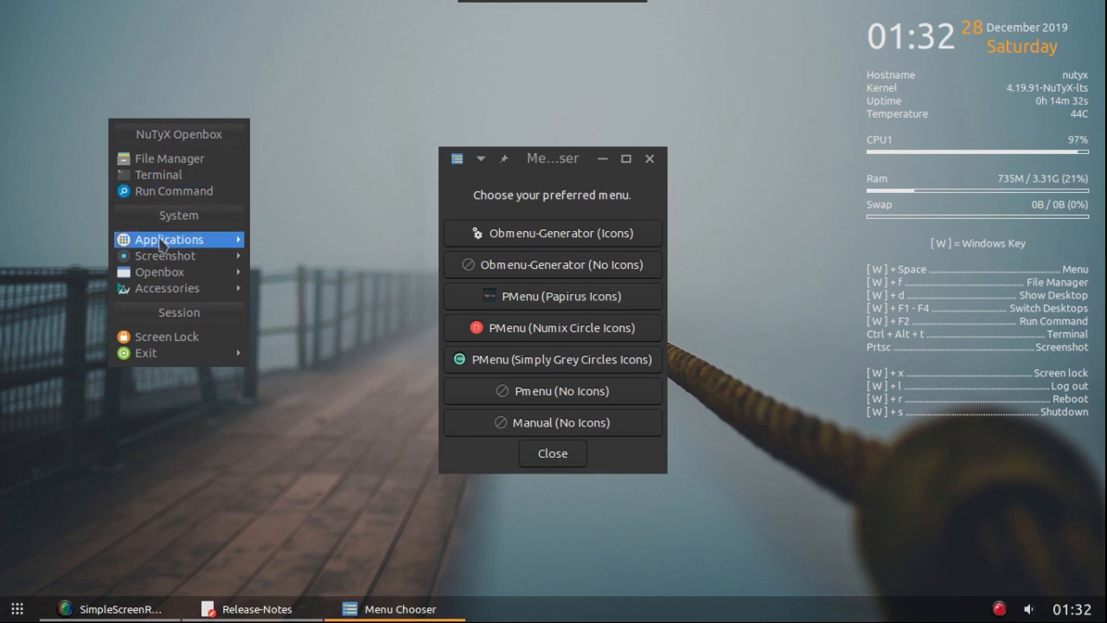
mouse_move(177, 244)
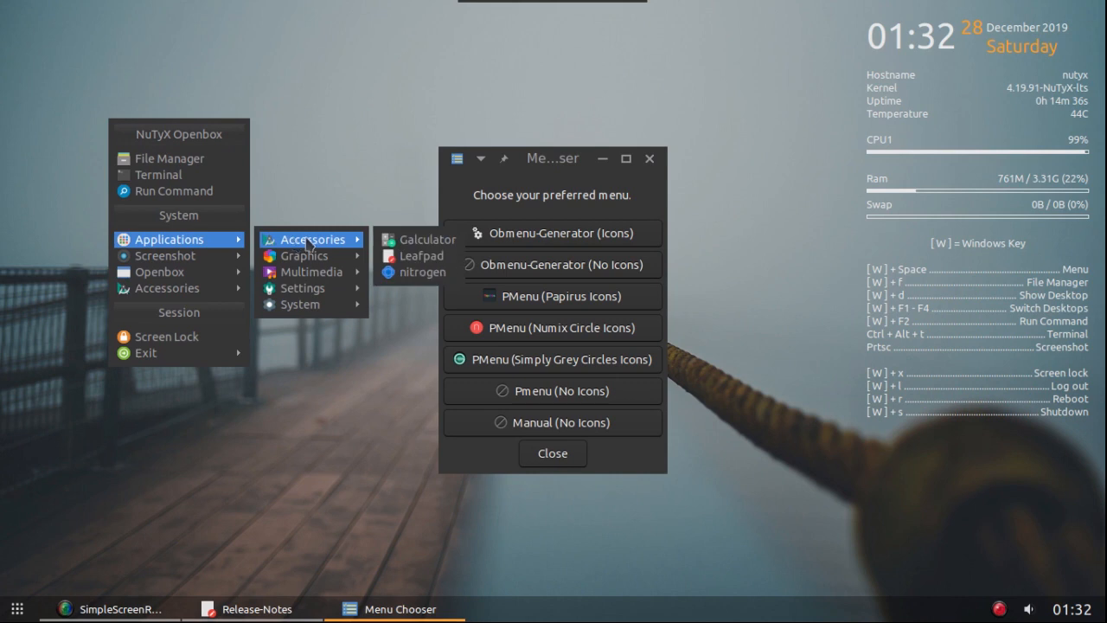
mouse_move(315, 262)
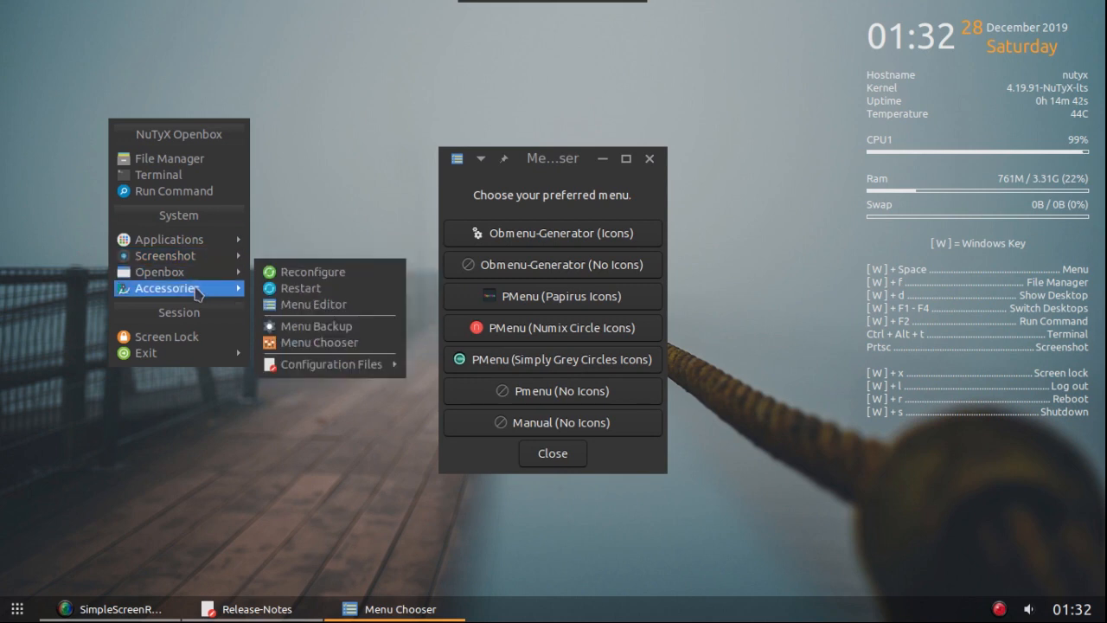
mouse_move(198, 294)
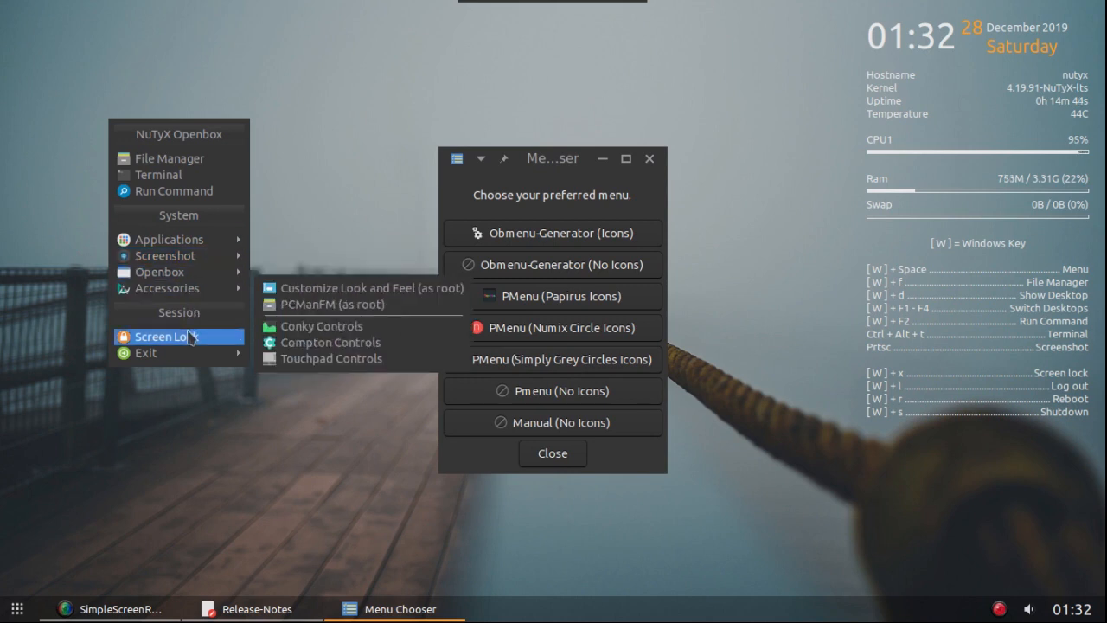
mouse_move(191, 353)
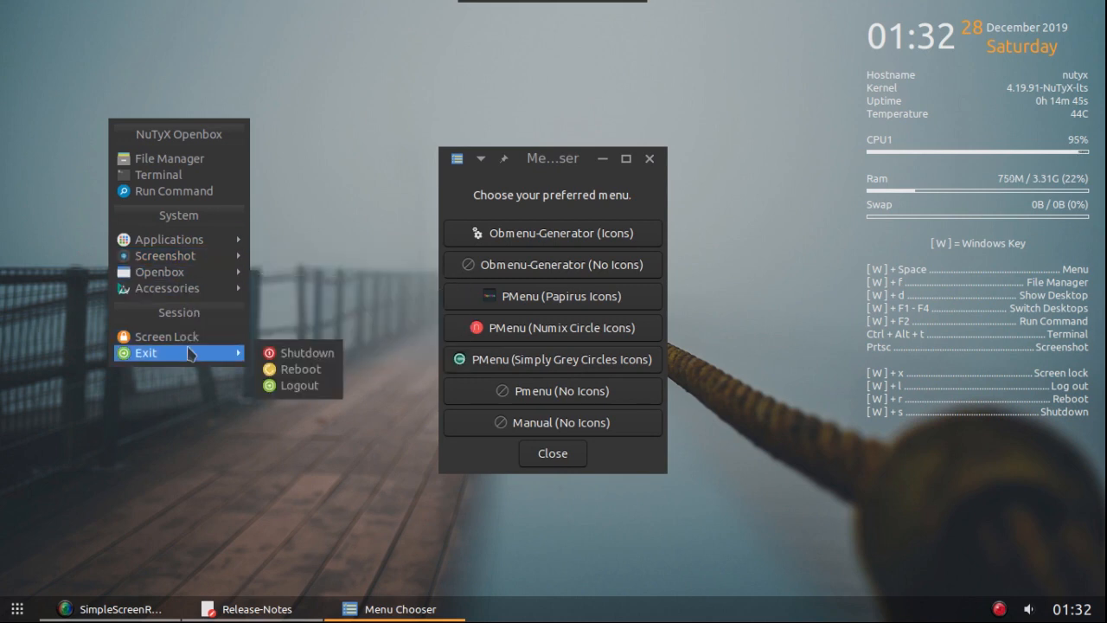
click(305, 282)
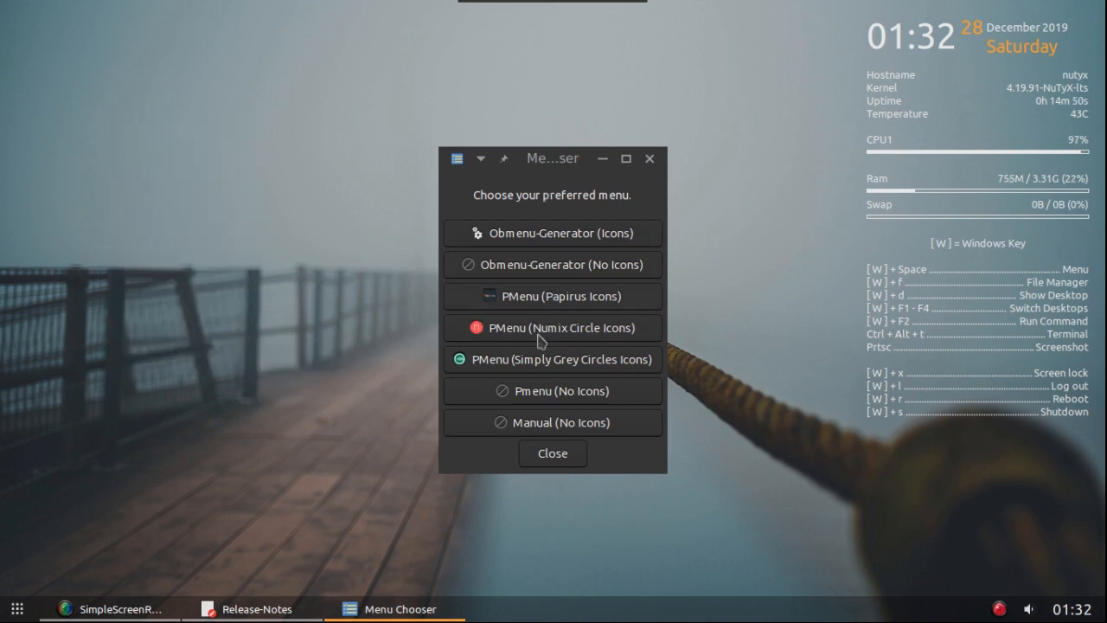
Step: Switch the desktop menu to PMenu (Numix Circle Icons) and browse its application categories
right_click(50, 73)
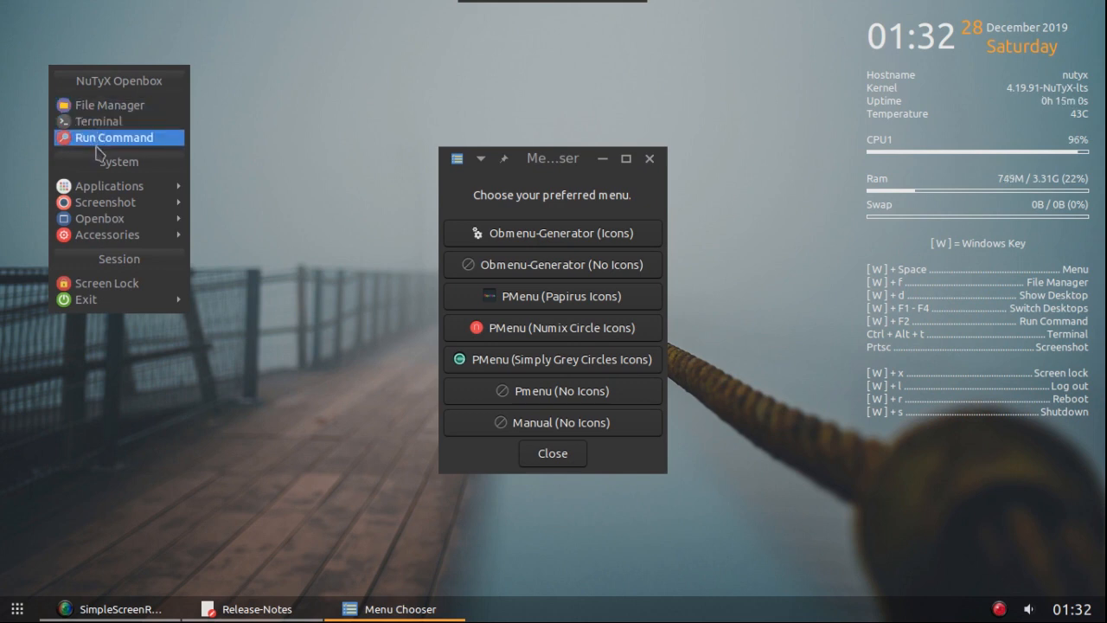
mouse_move(99, 188)
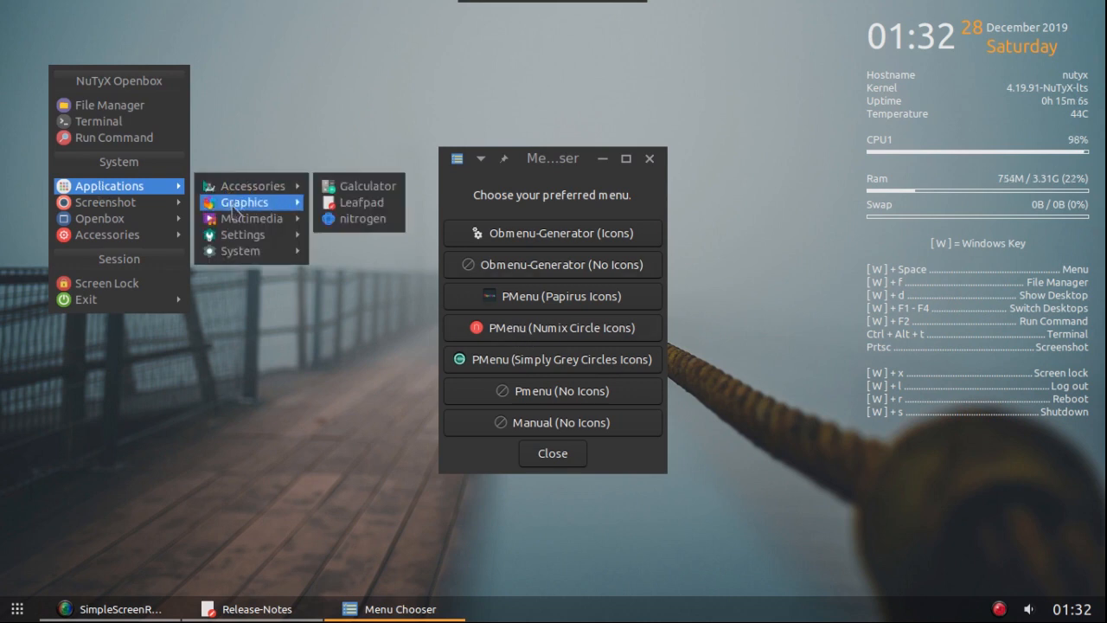
mouse_move(234, 220)
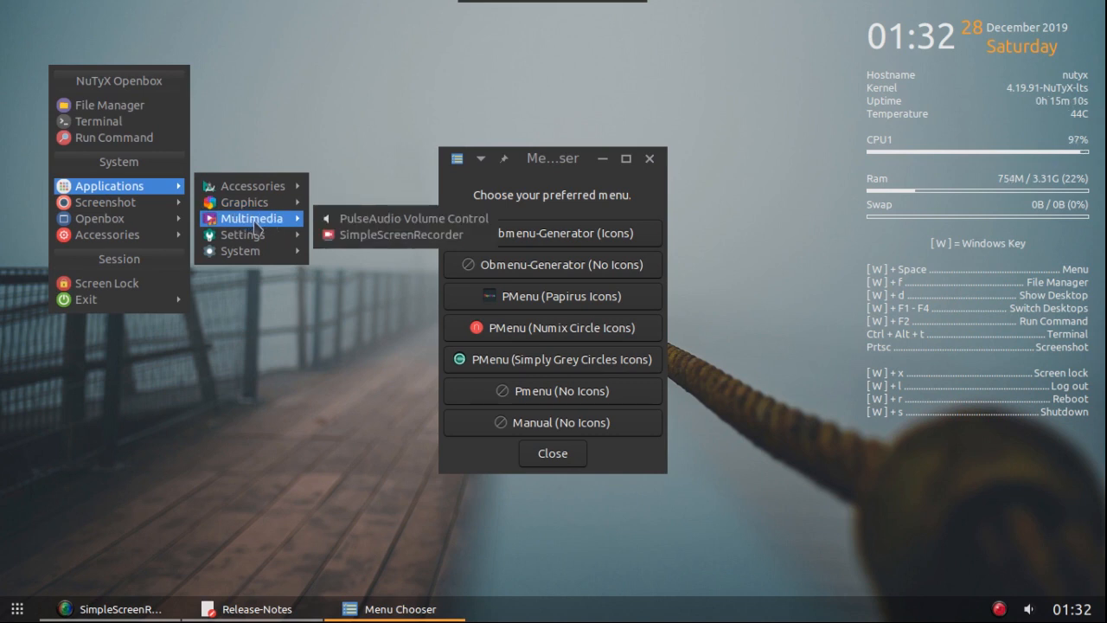
mouse_move(253, 239)
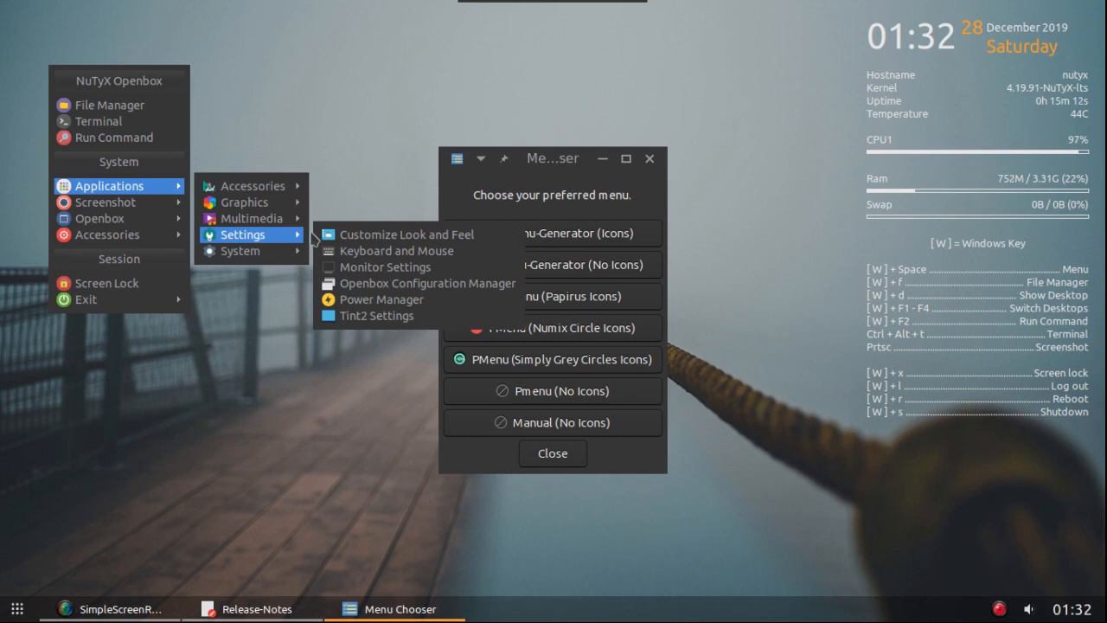
Step: Apply the Numix Circle icon theme in Customize Look and Feel and close the window
click(356, 240)
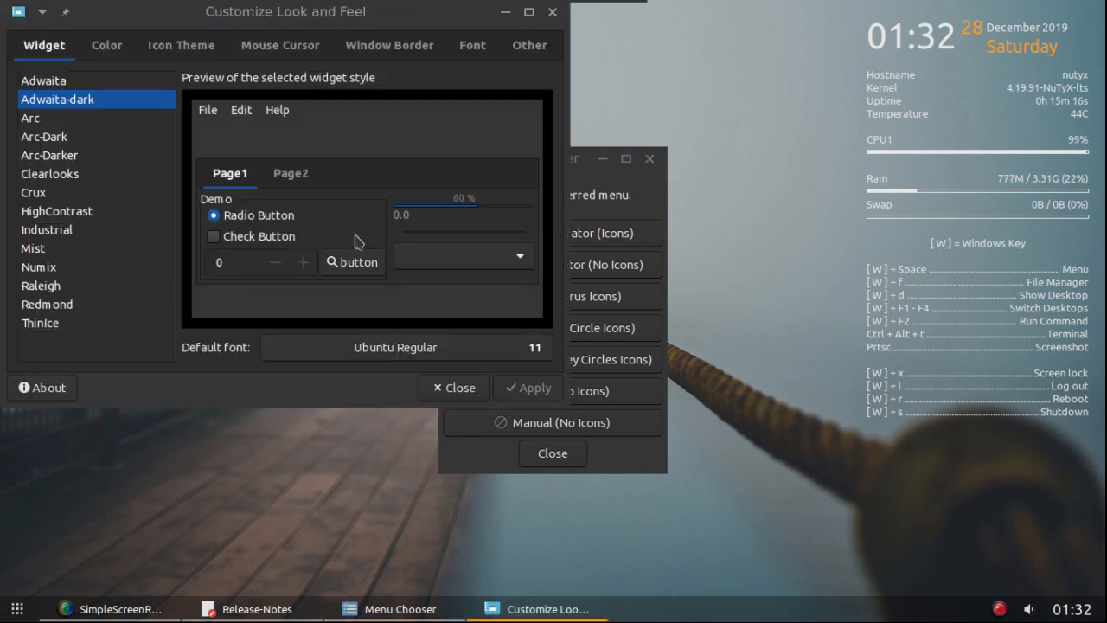
click(179, 50)
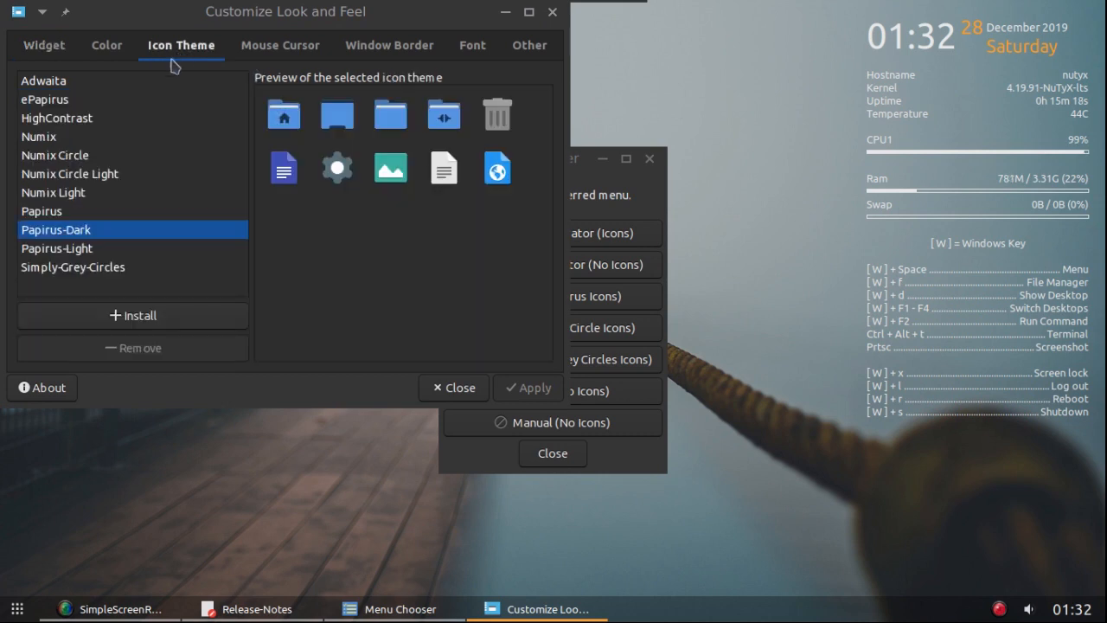
click(85, 161)
click(530, 389)
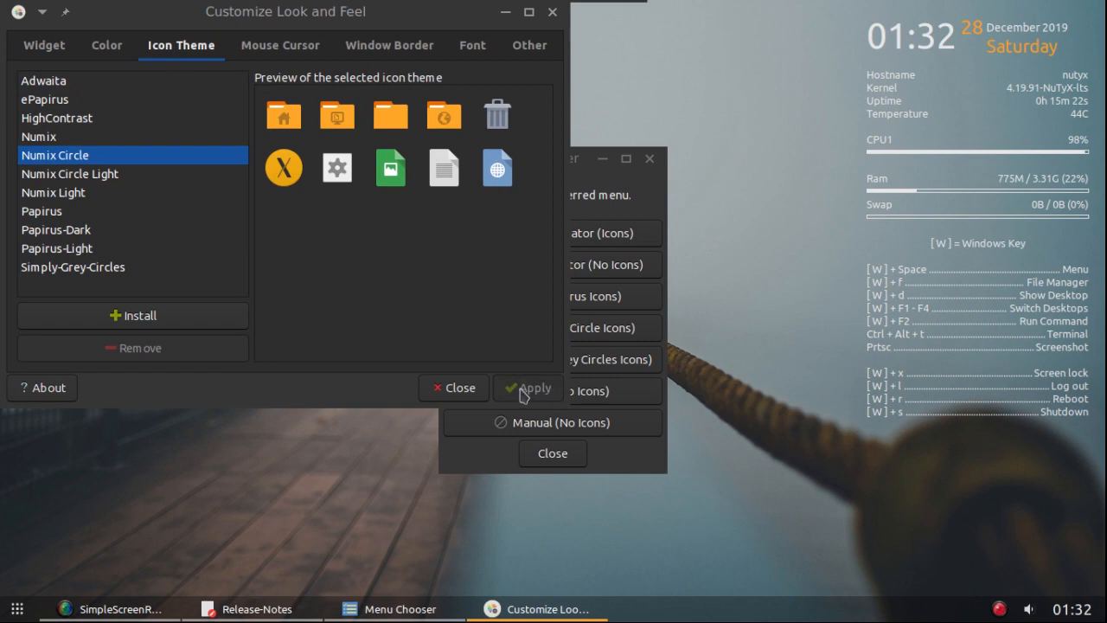
click(470, 389)
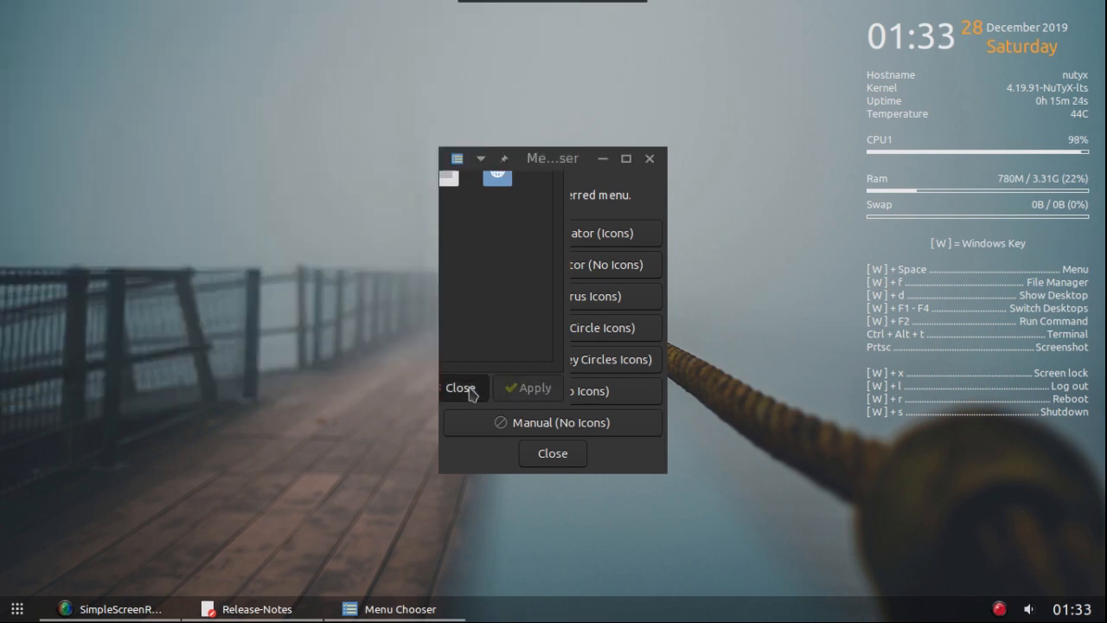
Step: Check the icons of the application categories in the desktop menu, down to System, and dismiss the menu
right_click(145, 89)
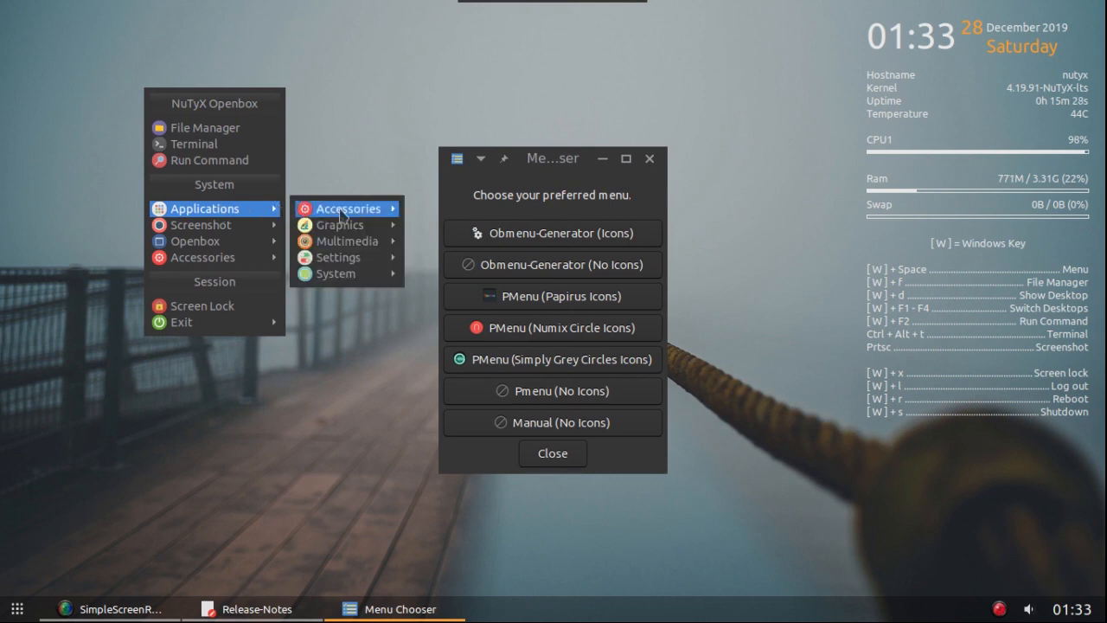
mouse_move(345, 227)
mouse_move(346, 279)
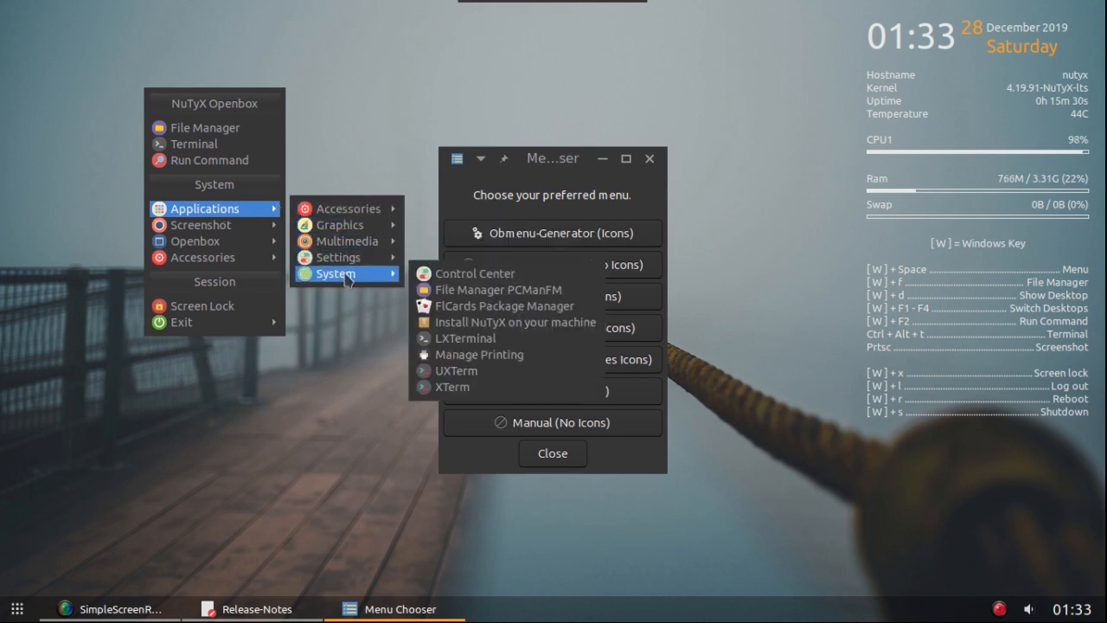
click(372, 370)
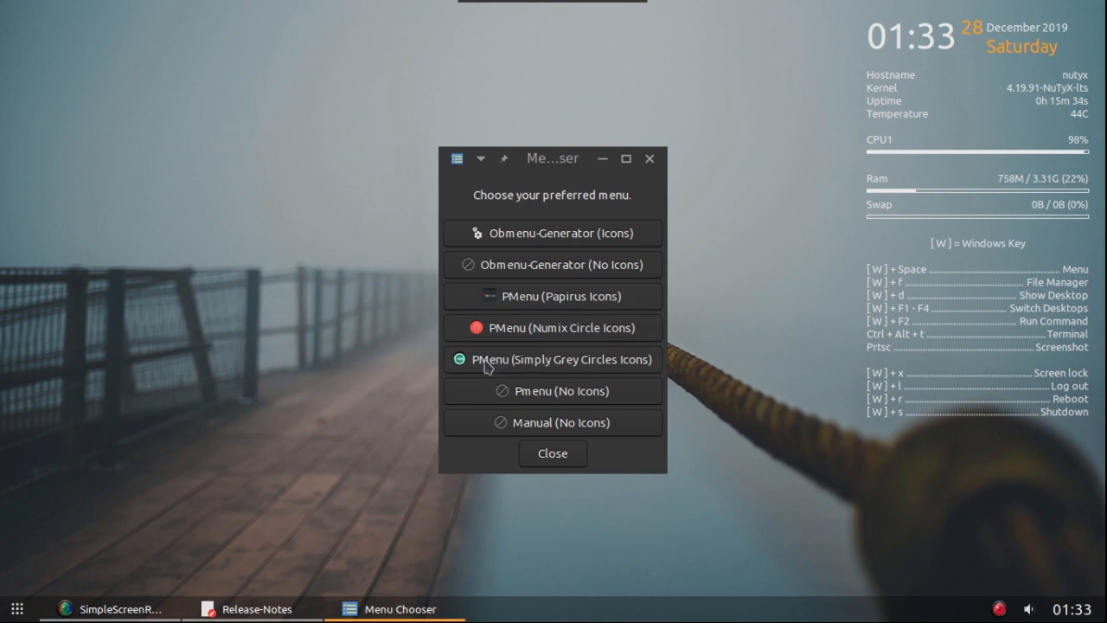
Step: Switch the desktop menu to PMenu (Simply Grey Circles Icons), then open the file manager from it and close the window
click(550, 367)
right_click(78, 42)
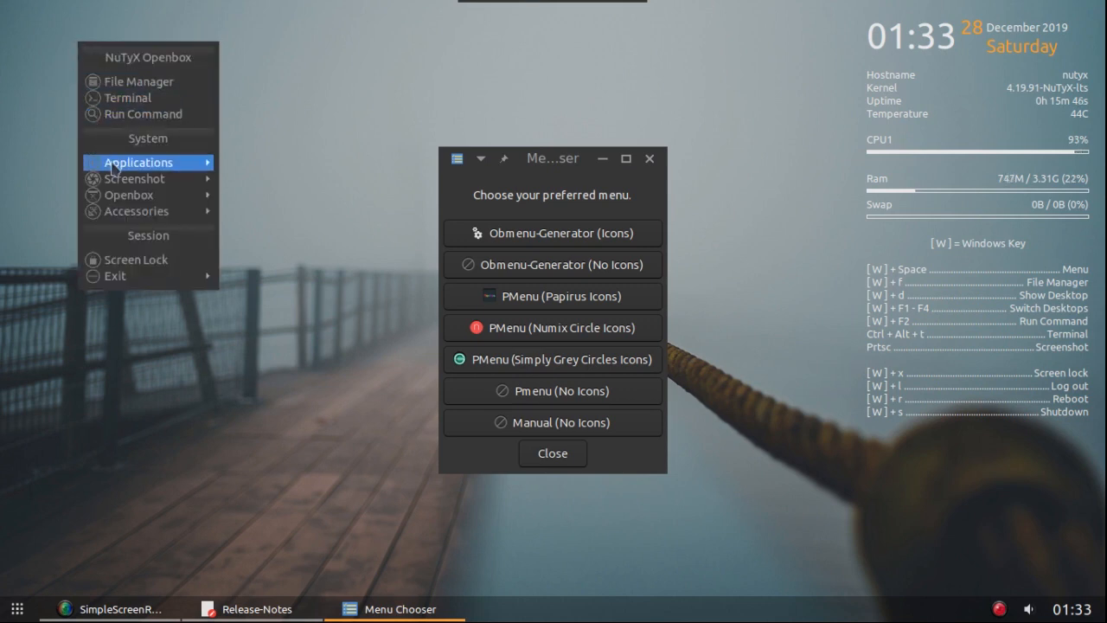
click(177, 84)
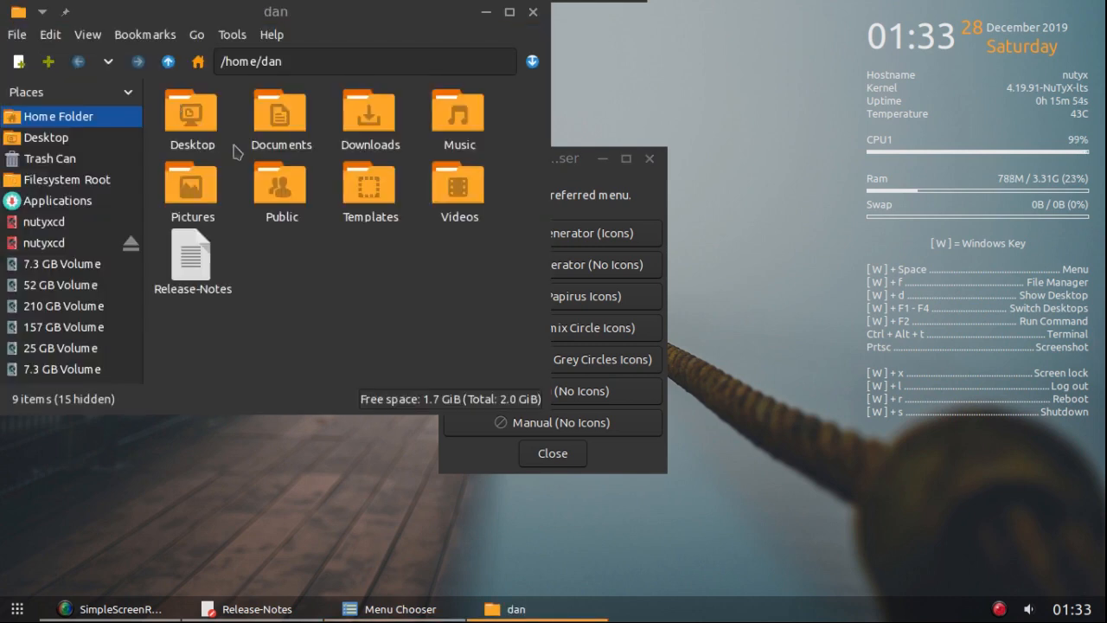
click(534, 13)
Step: Apply the Simply-Grey-Circles icon theme in Customize Look and Feel, close the window and open the file manager to view the icons
right_click(141, 23)
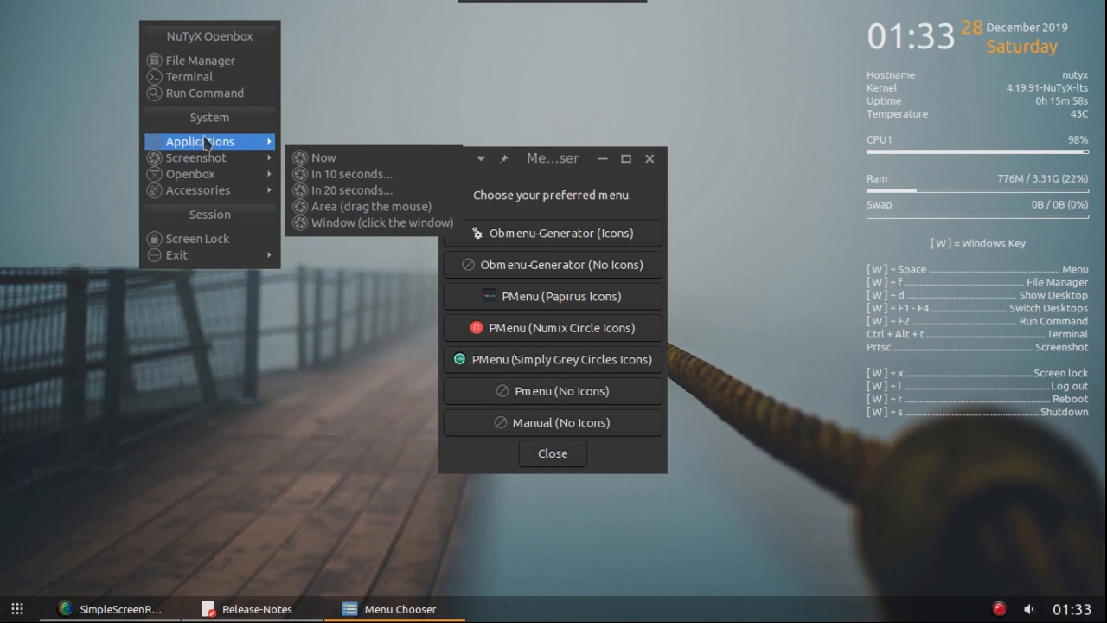
mouse_move(208, 142)
mouse_move(344, 194)
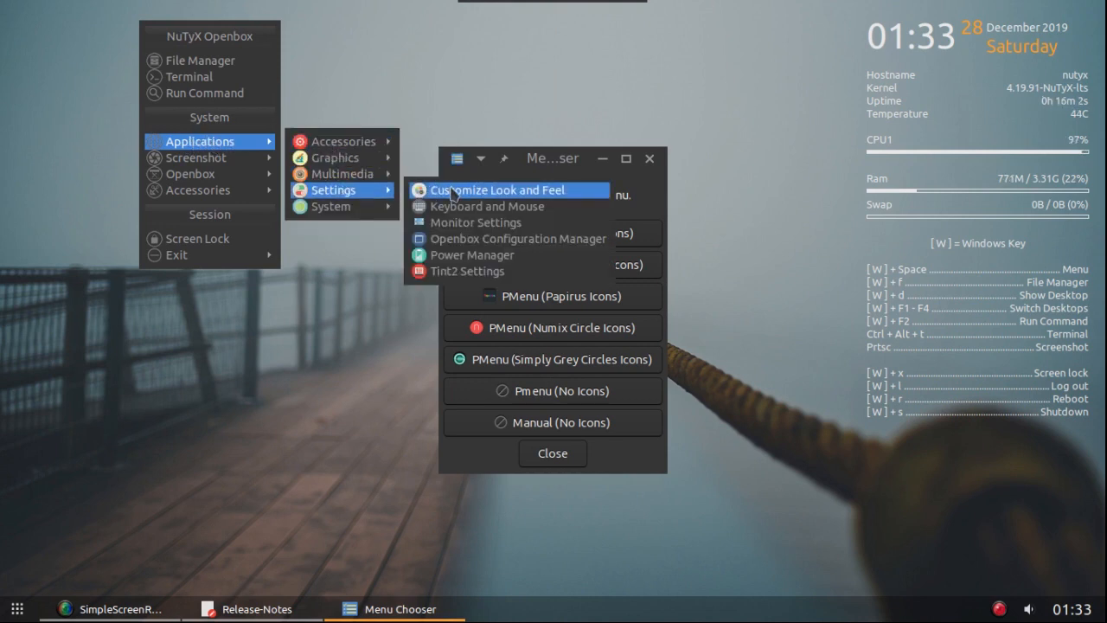
click(451, 192)
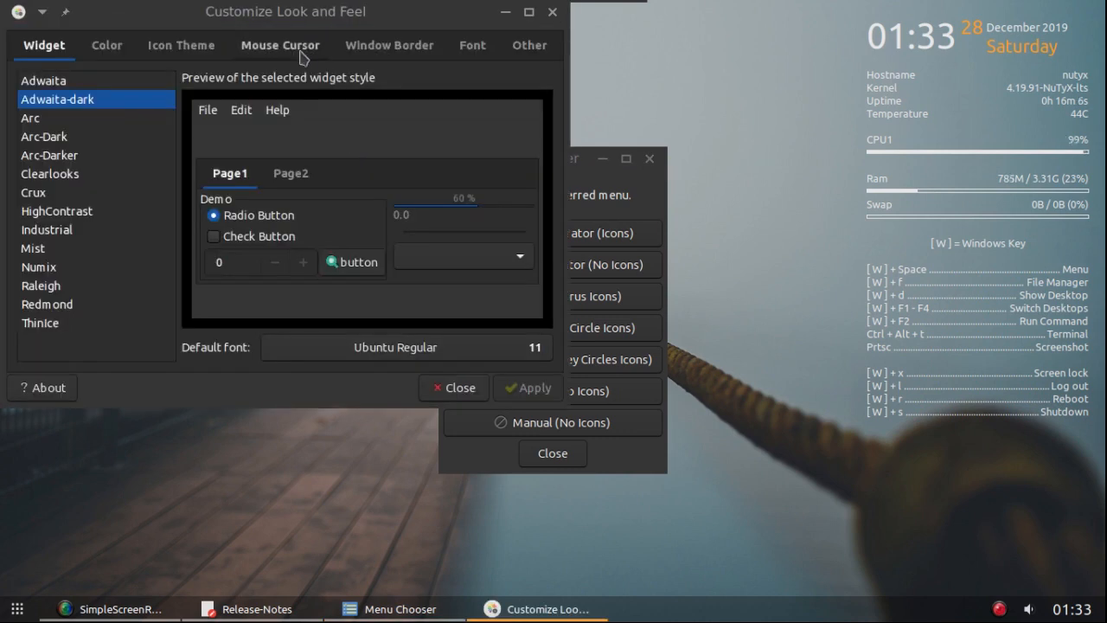
click(183, 52)
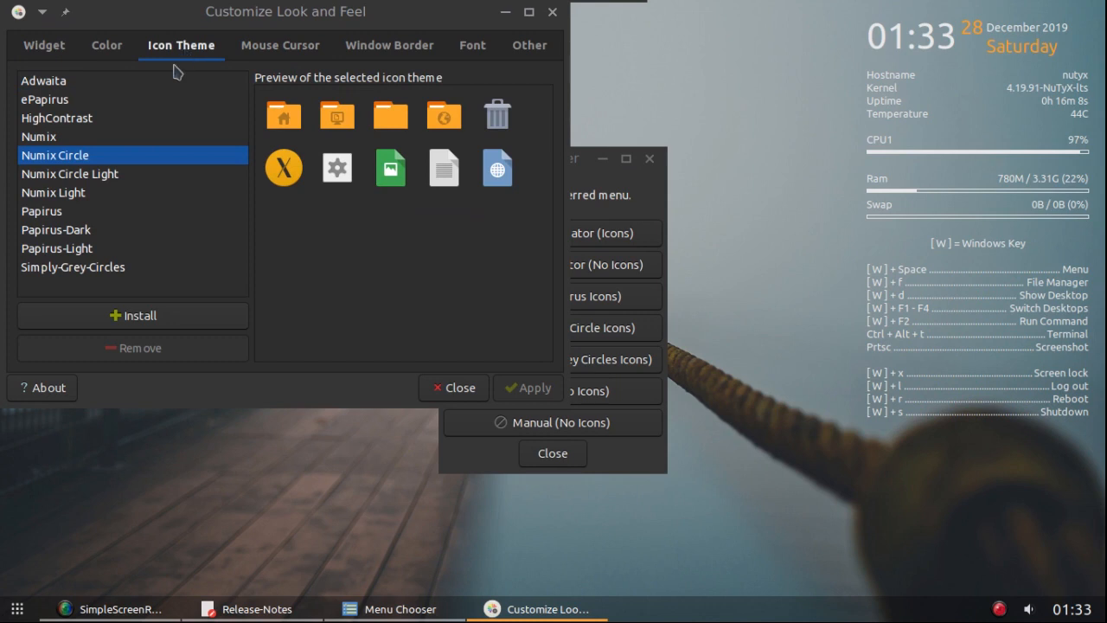
click(73, 267)
click(523, 389)
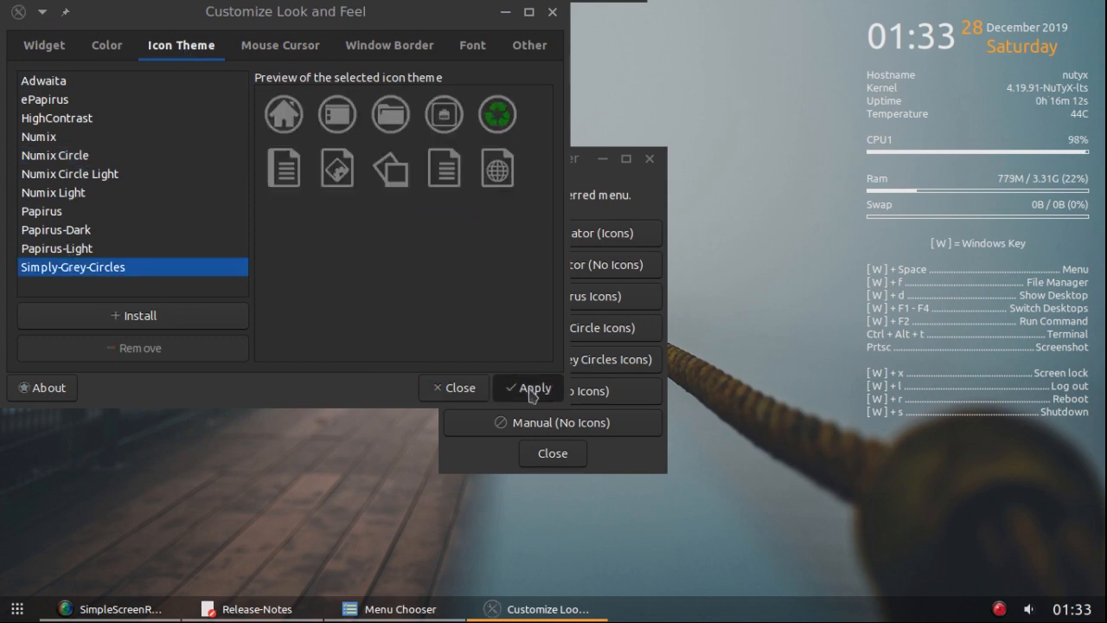
click(455, 390)
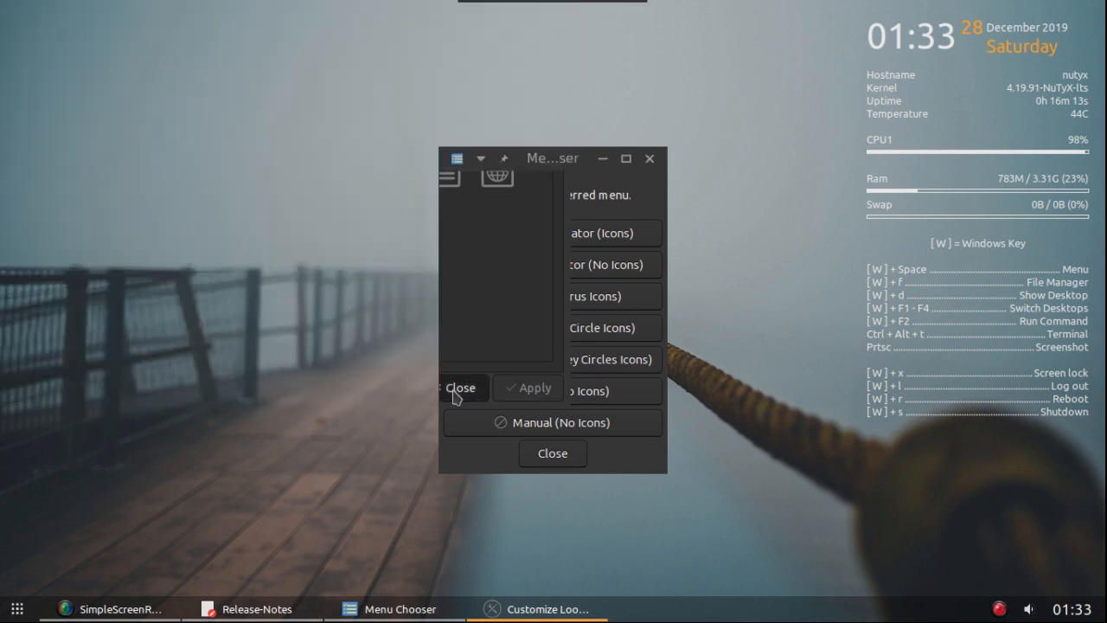
right_click(151, 54)
click(189, 96)
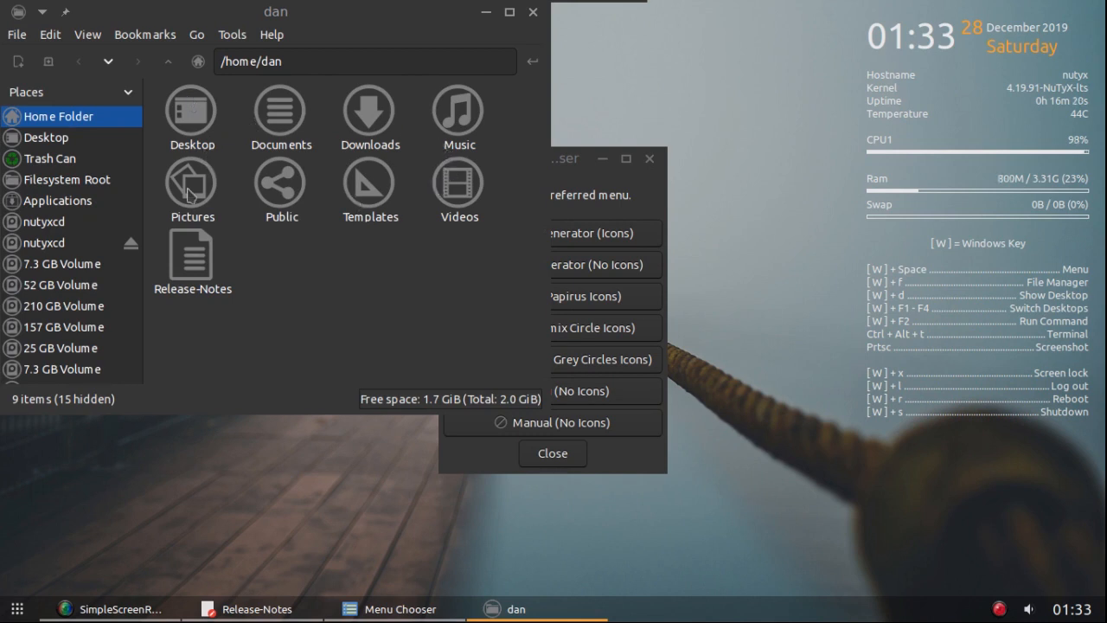
Step: Close the file manager, check the icons in the desktop menu's Openbox submenu, and dismiss the menu
click(532, 13)
right_click(150, 91)
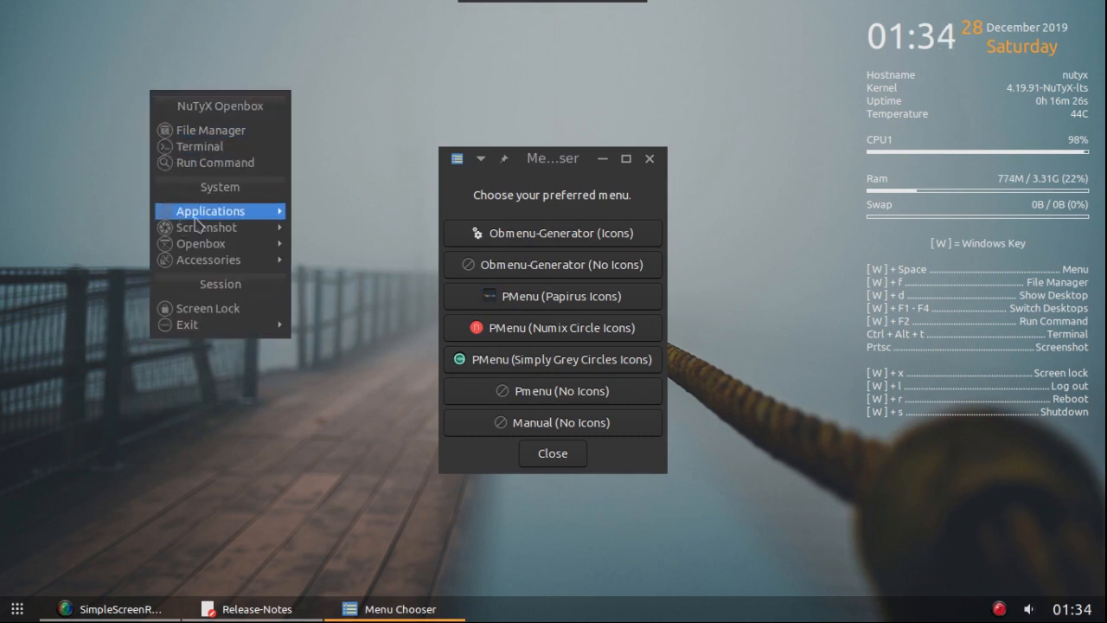
mouse_move(206, 237)
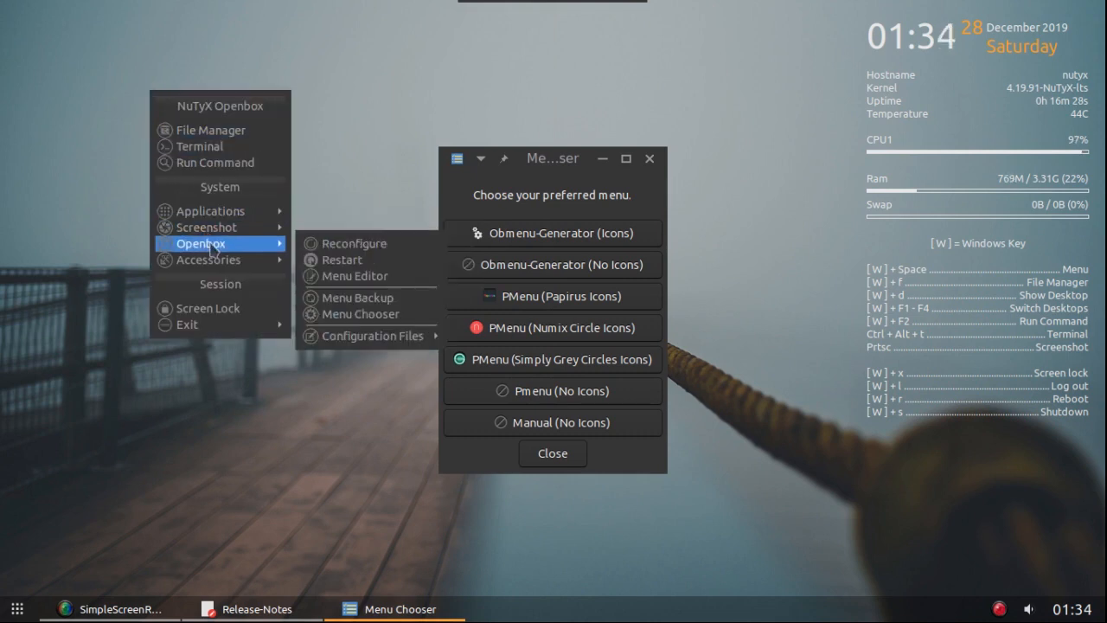
click(340, 190)
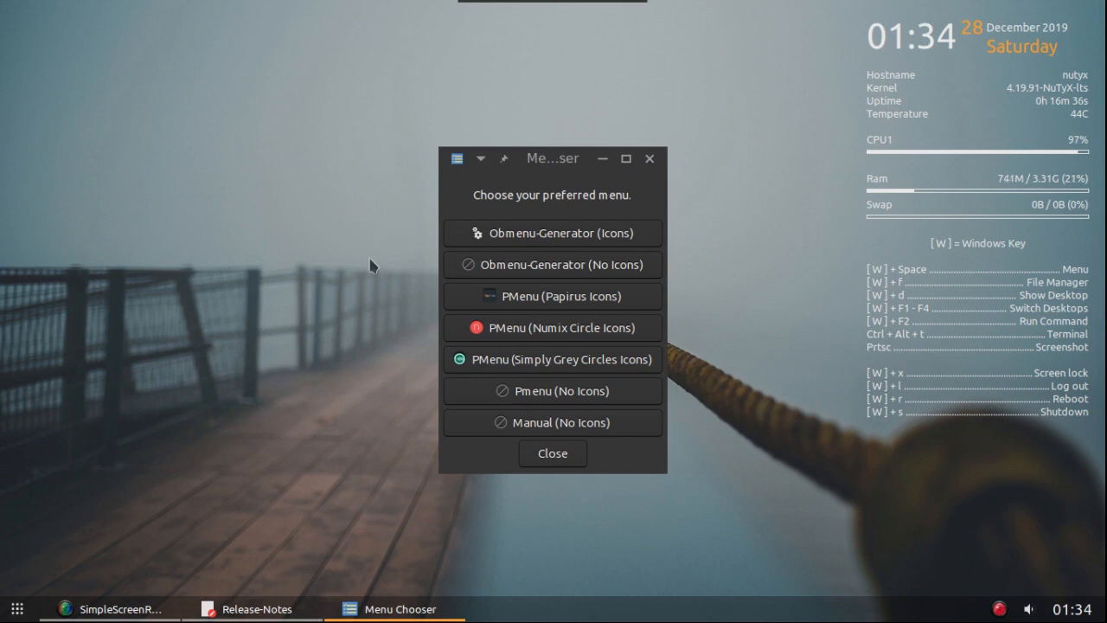
Step: Switch the desktop menu to Pmenu (No Icons), check its application categories down to System, and dismiss the menu
click(548, 397)
right_click(93, 84)
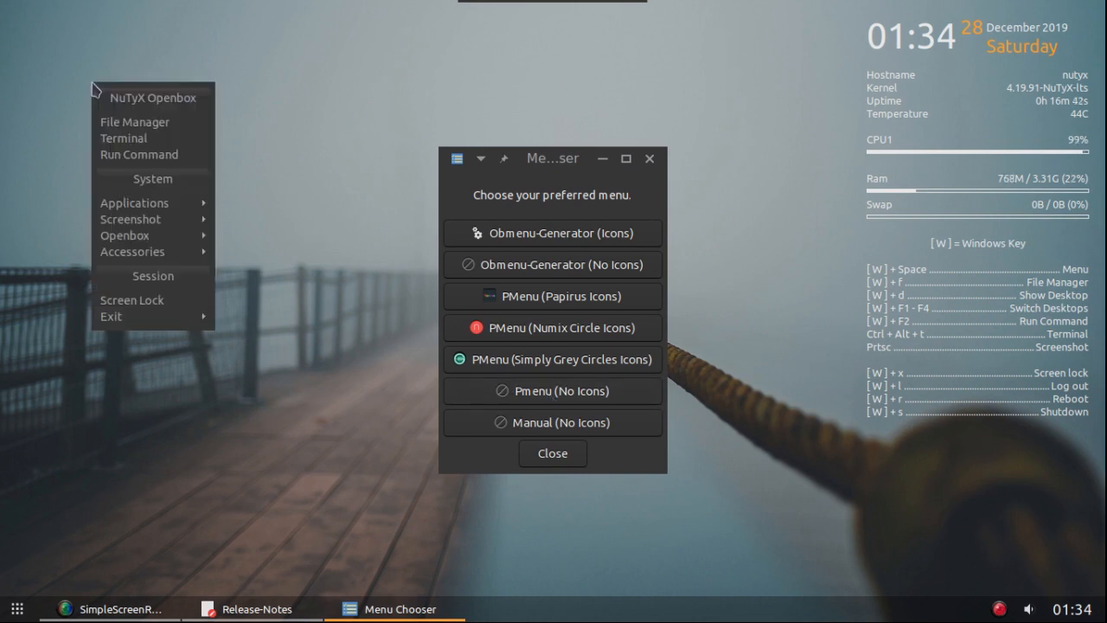
mouse_move(126, 205)
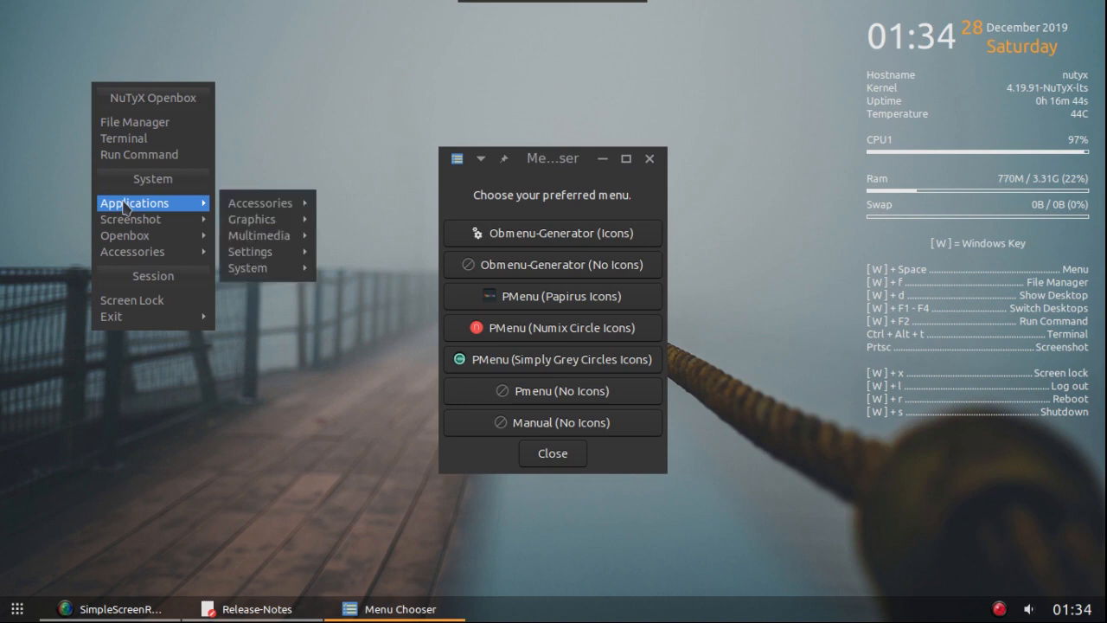
mouse_move(245, 205)
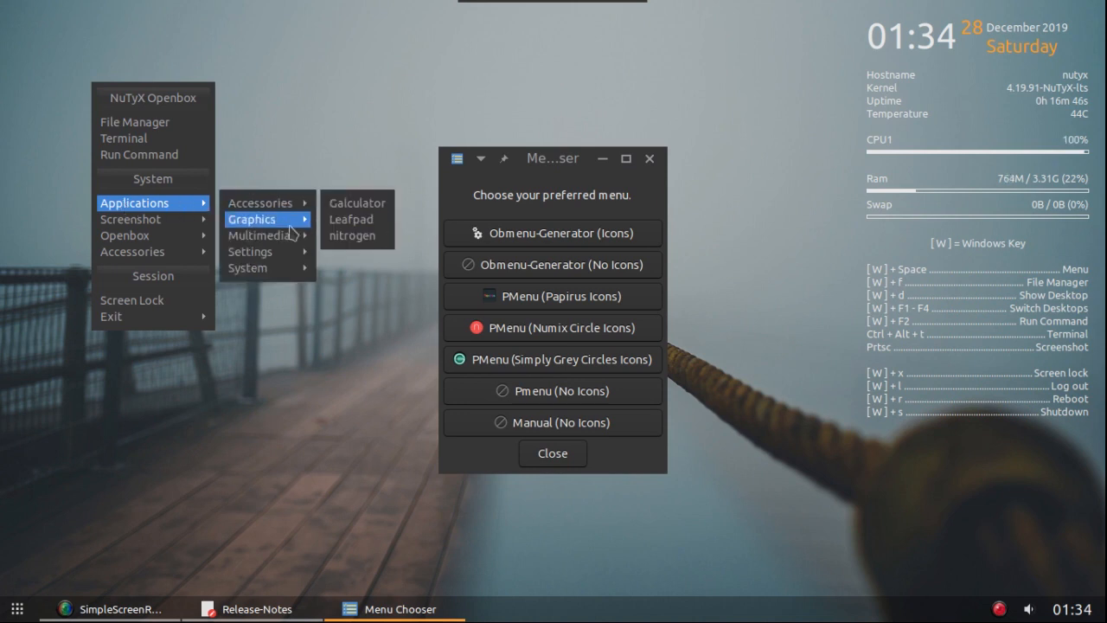
mouse_move(279, 271)
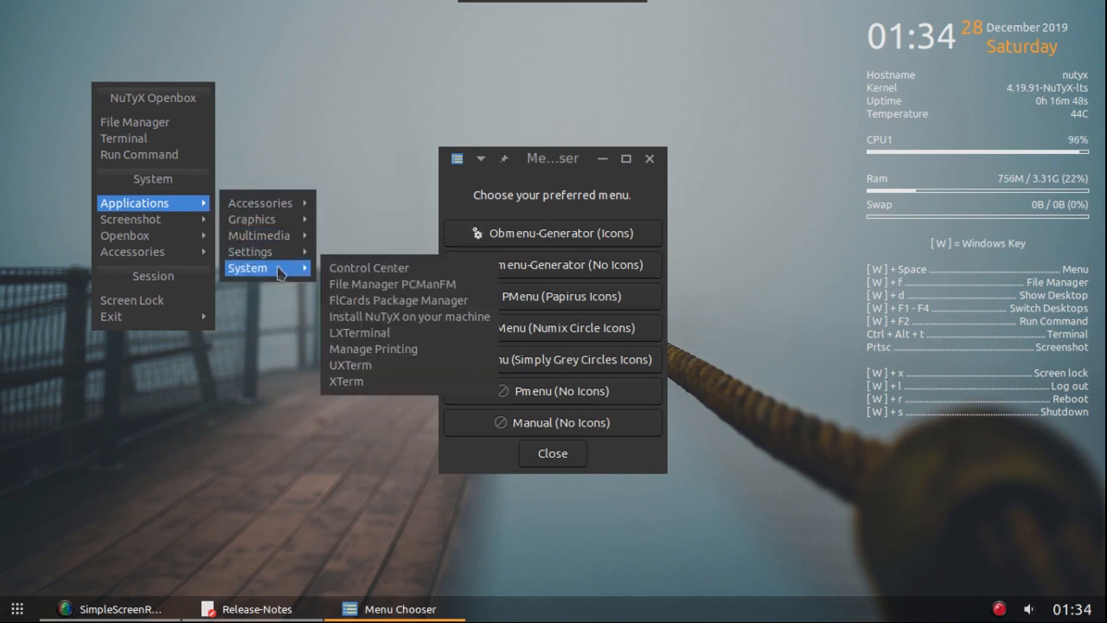
click(307, 156)
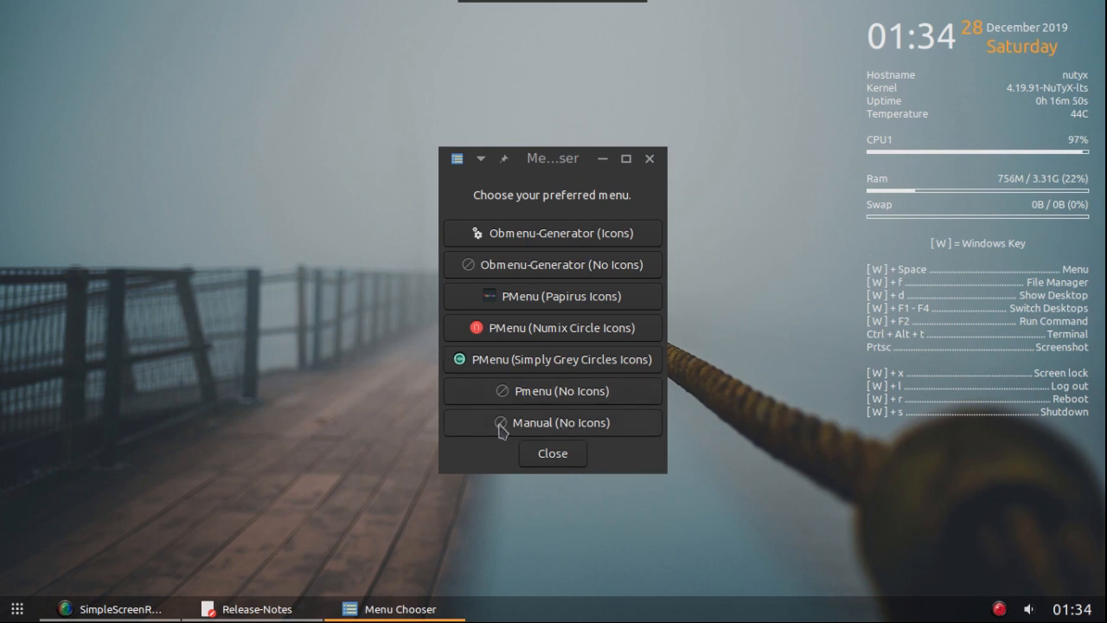
Step: Switch the desktop menu to Manual (No Icons) and look through its Screenshot options and application categories from Accessories to System
click(585, 427)
right_click(159, 44)
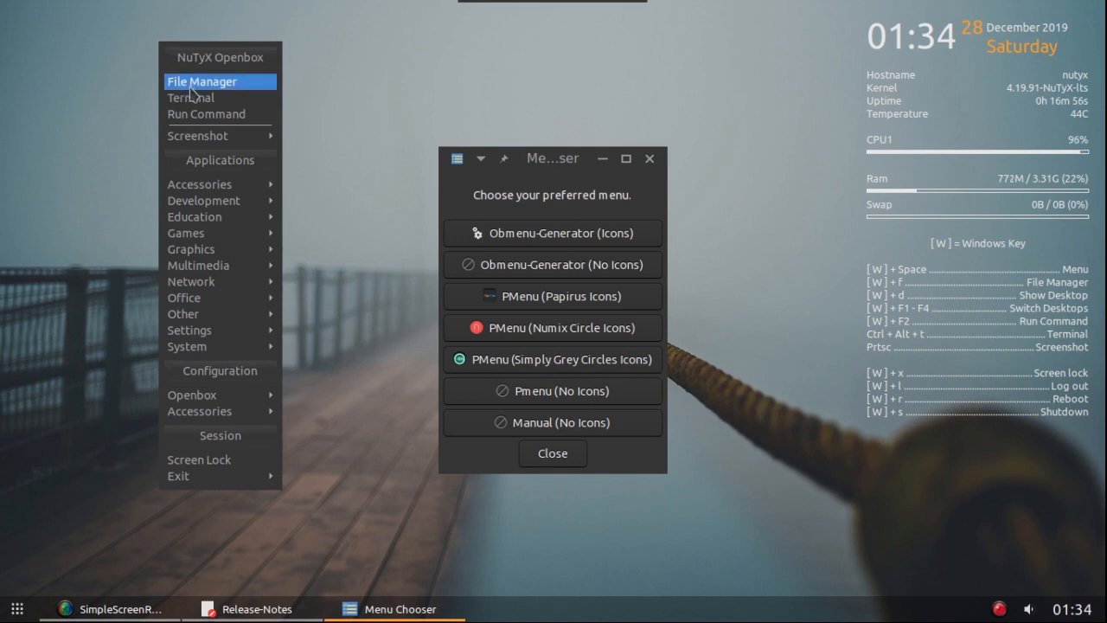
mouse_move(194, 138)
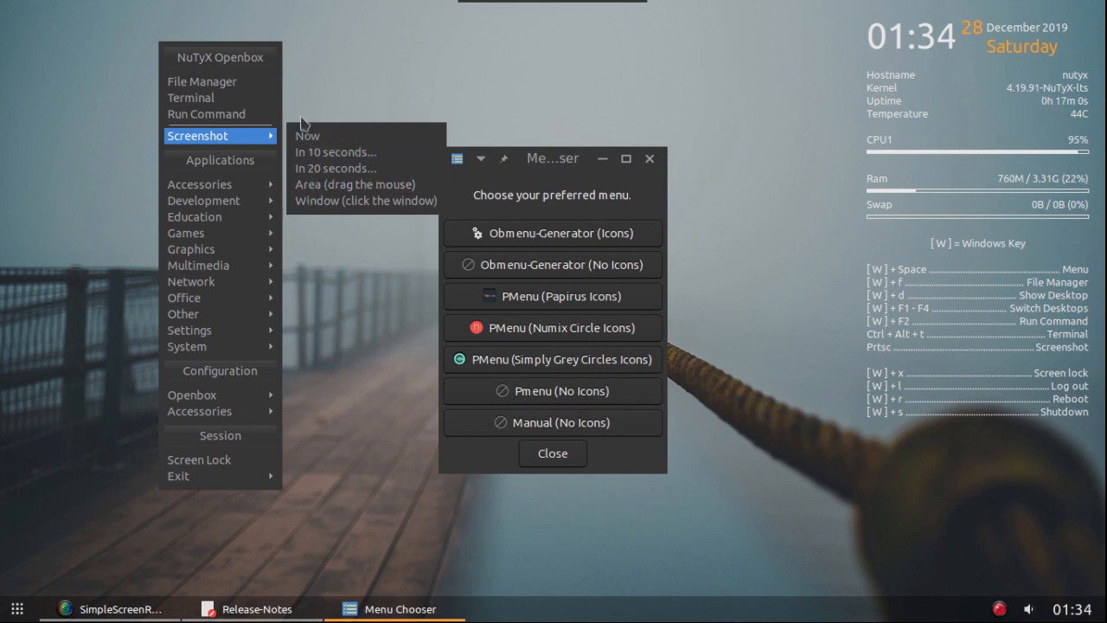
mouse_move(192, 189)
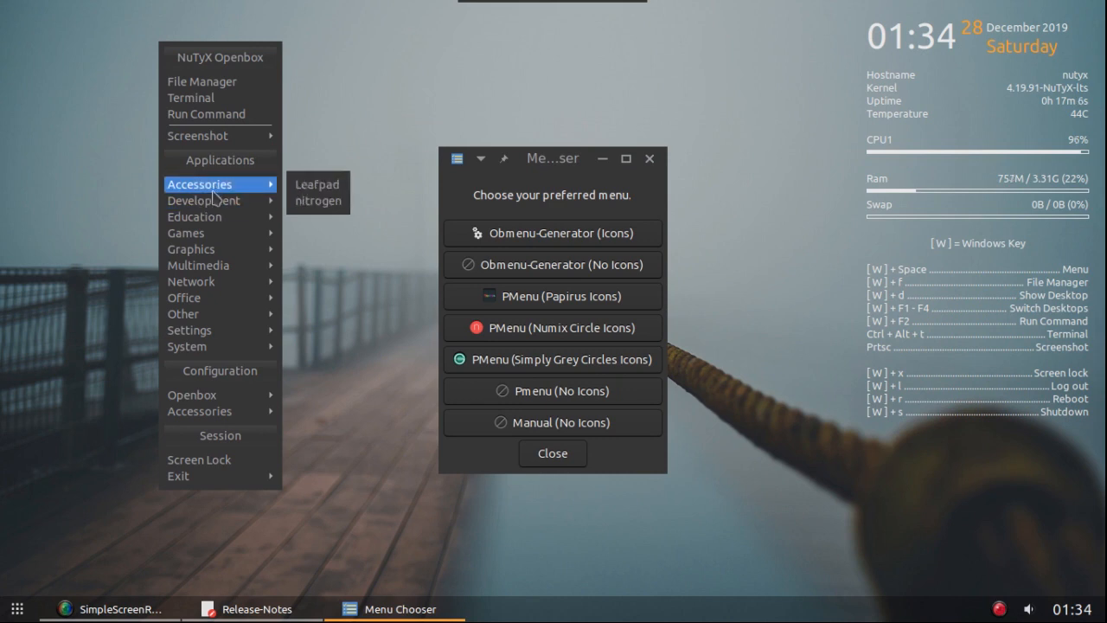
mouse_move(215, 202)
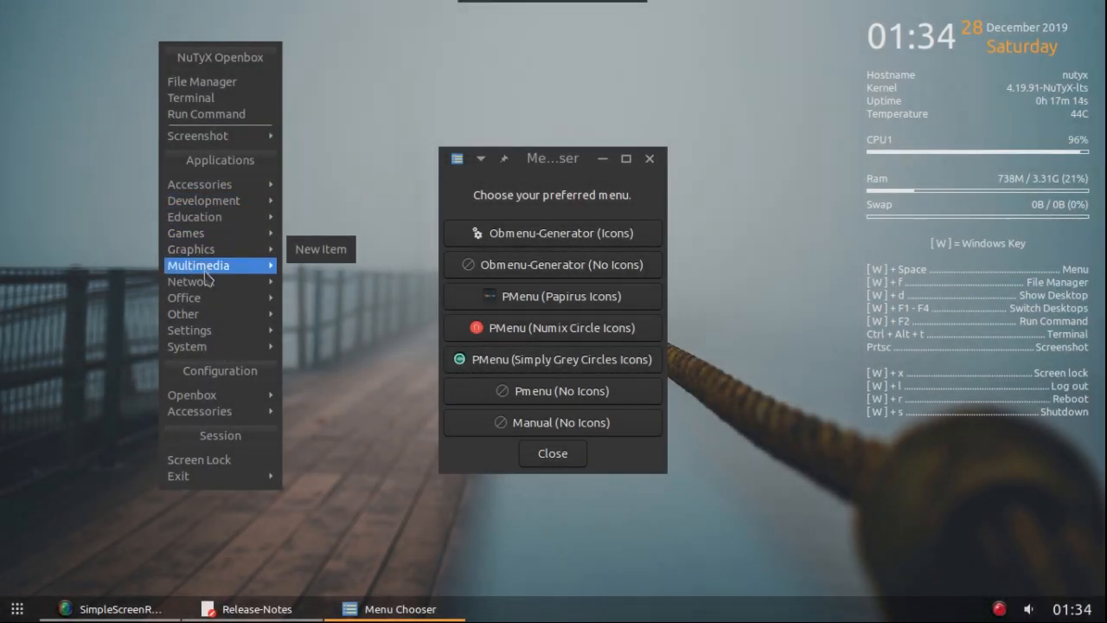
mouse_move(210, 301)
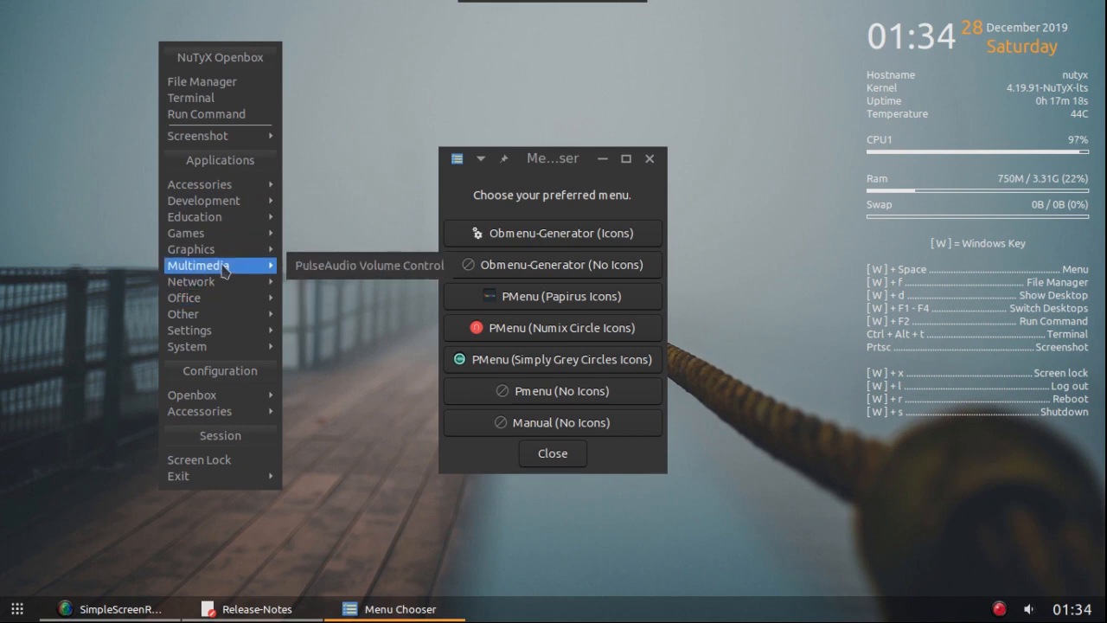
mouse_move(224, 254)
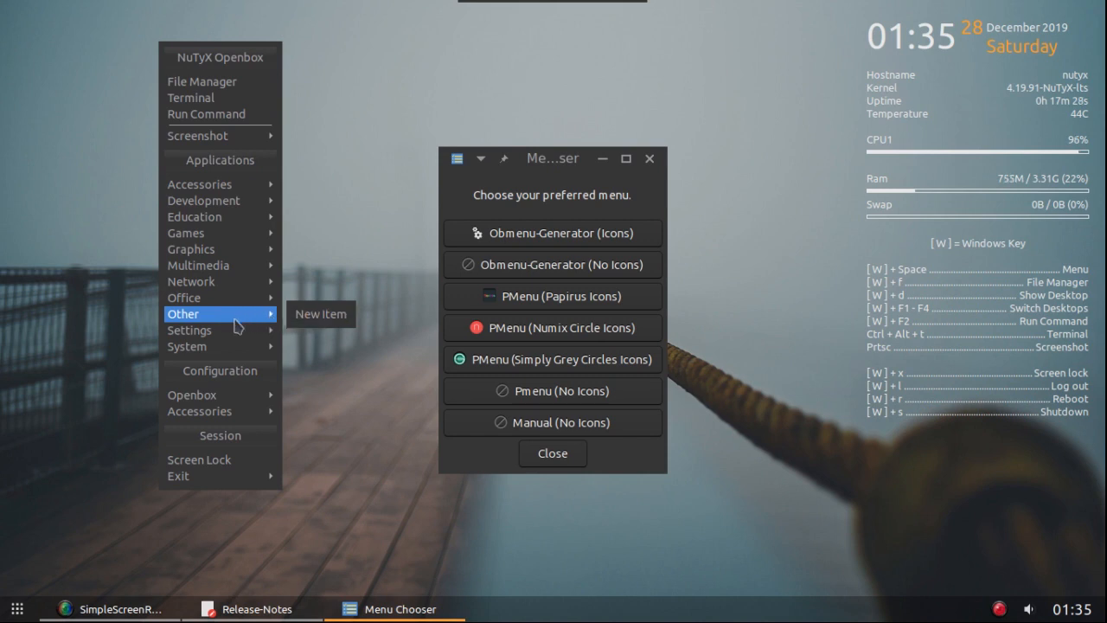
mouse_move(233, 334)
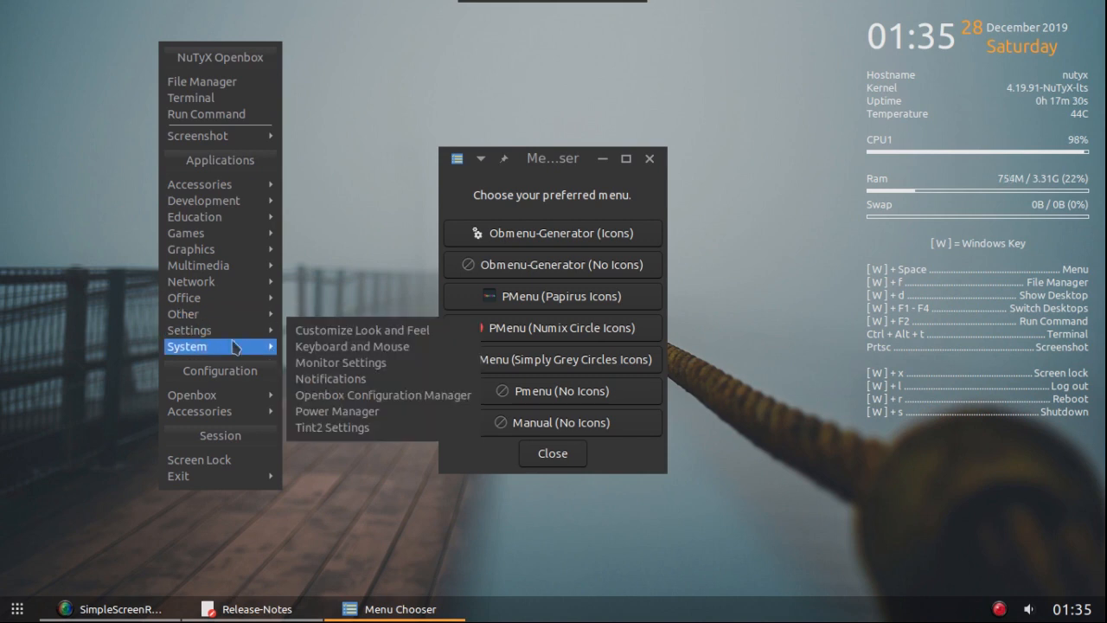
Step: Examine the manual menu's application entries, Openbox configuration files and configuration Accessories, and dismiss the menu
mouse_move(240, 194)
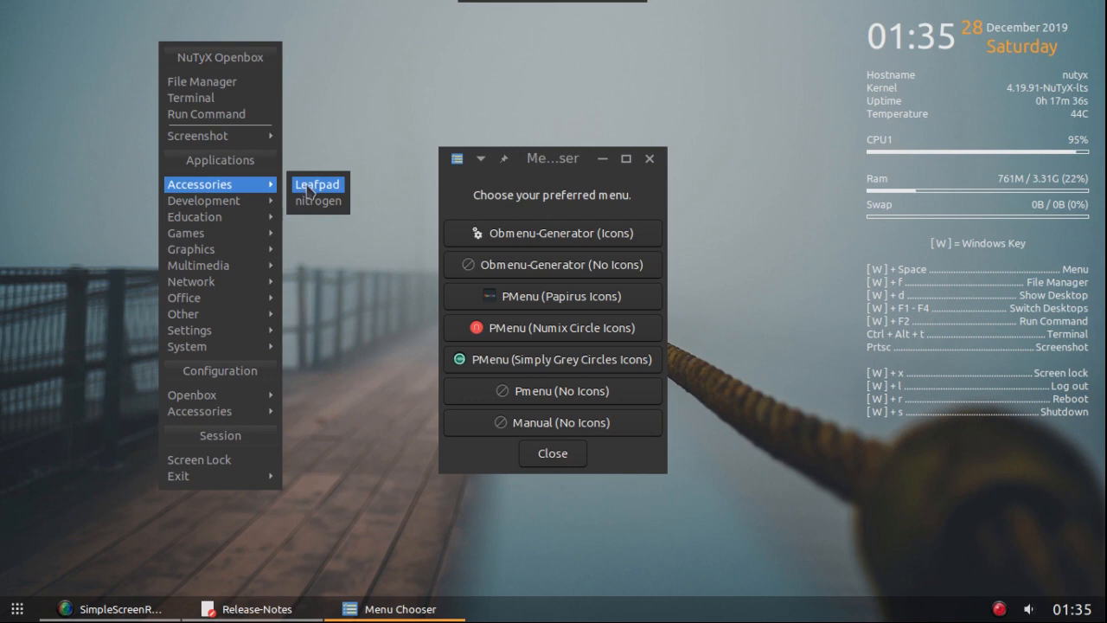
mouse_move(234, 235)
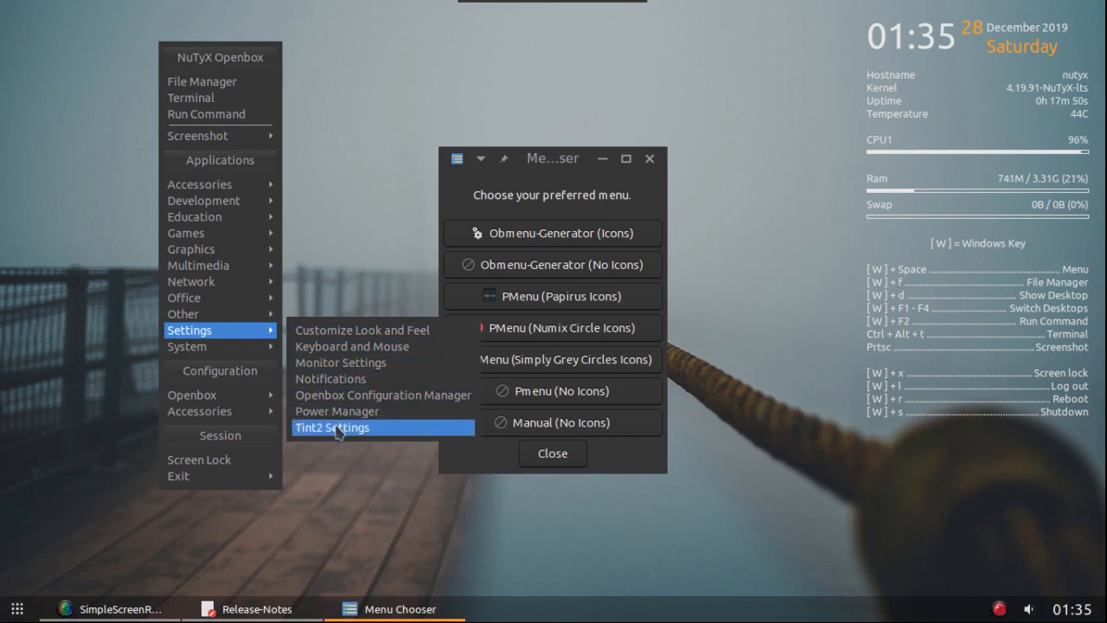
mouse_move(265, 356)
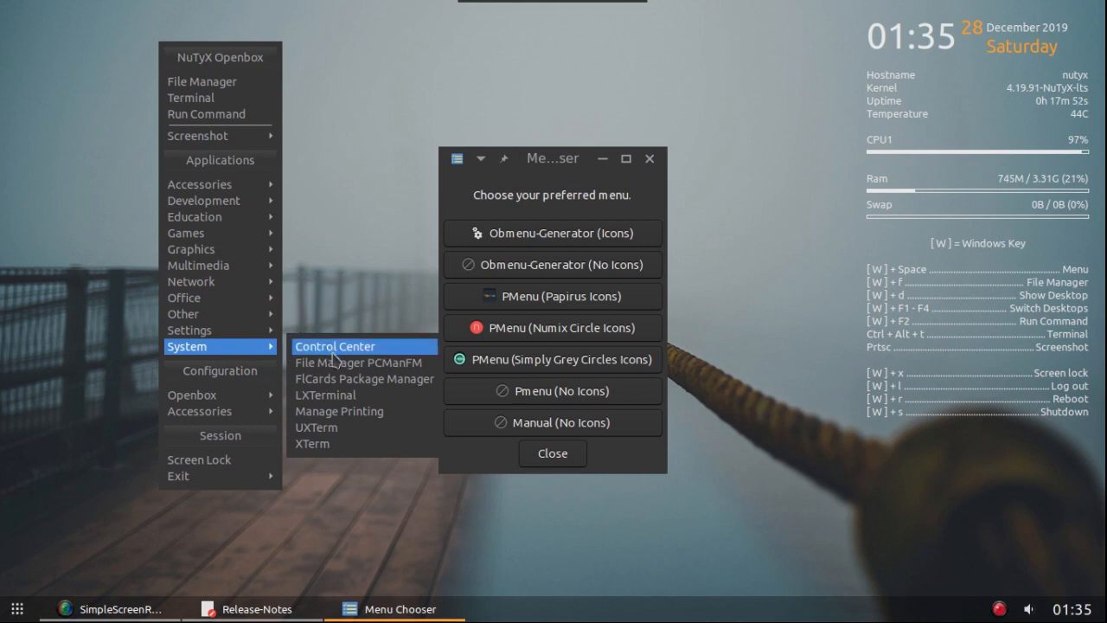
mouse_move(224, 396)
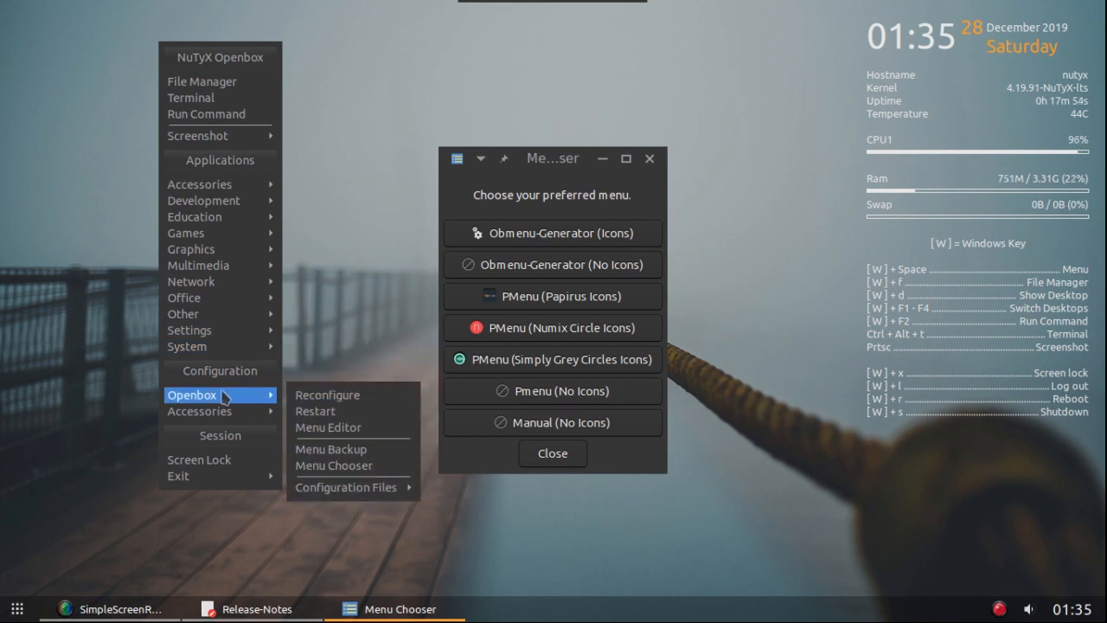
mouse_move(354, 488)
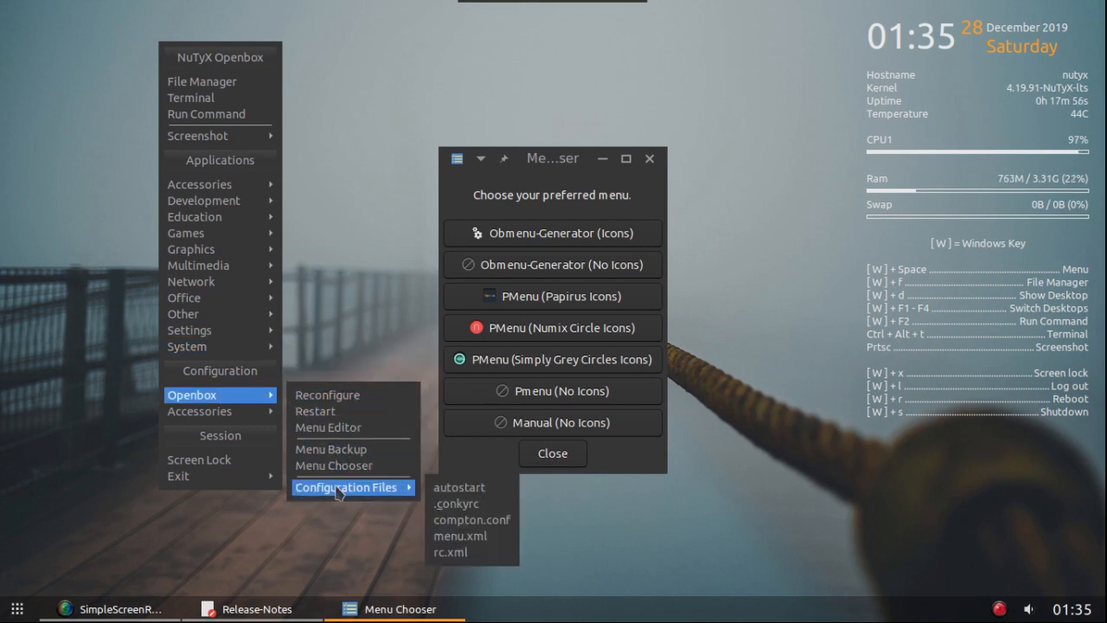
mouse_move(259, 412)
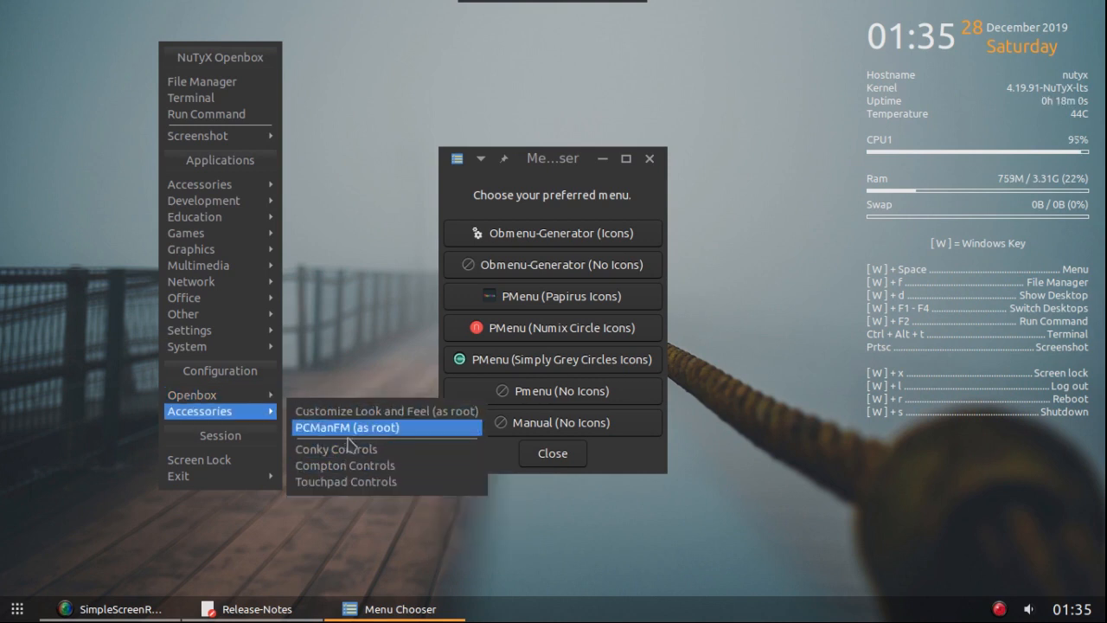
click(379, 350)
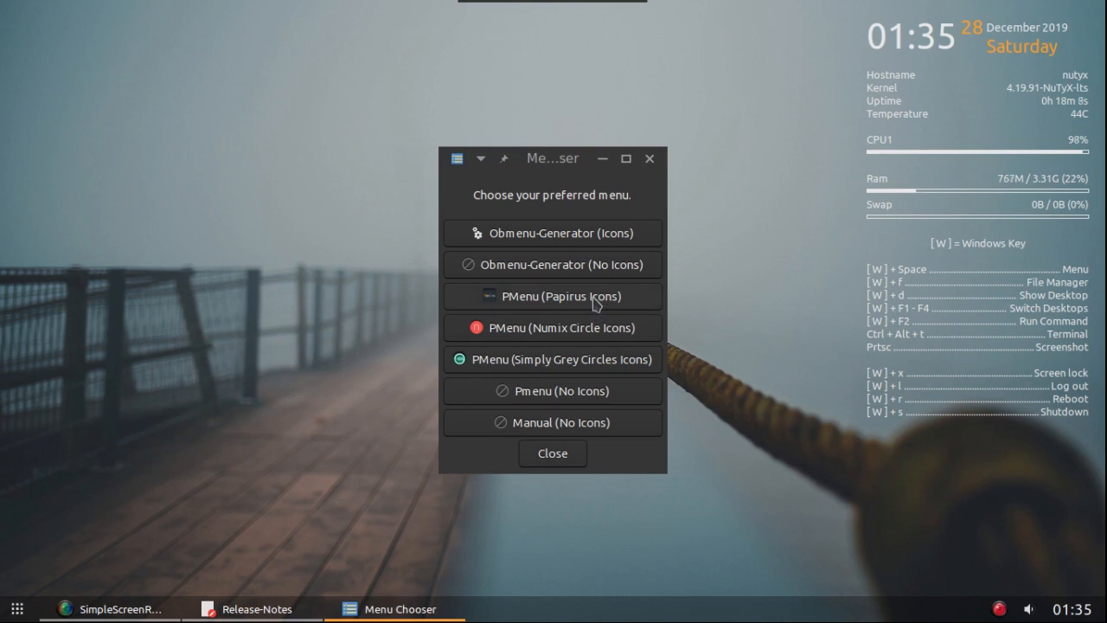
Step: Move the Menu Chooser window next to the Conky display, switch to PMenu (Papirus Icons) and check the Applications submenu's icons
drag(554, 163, 731, 36)
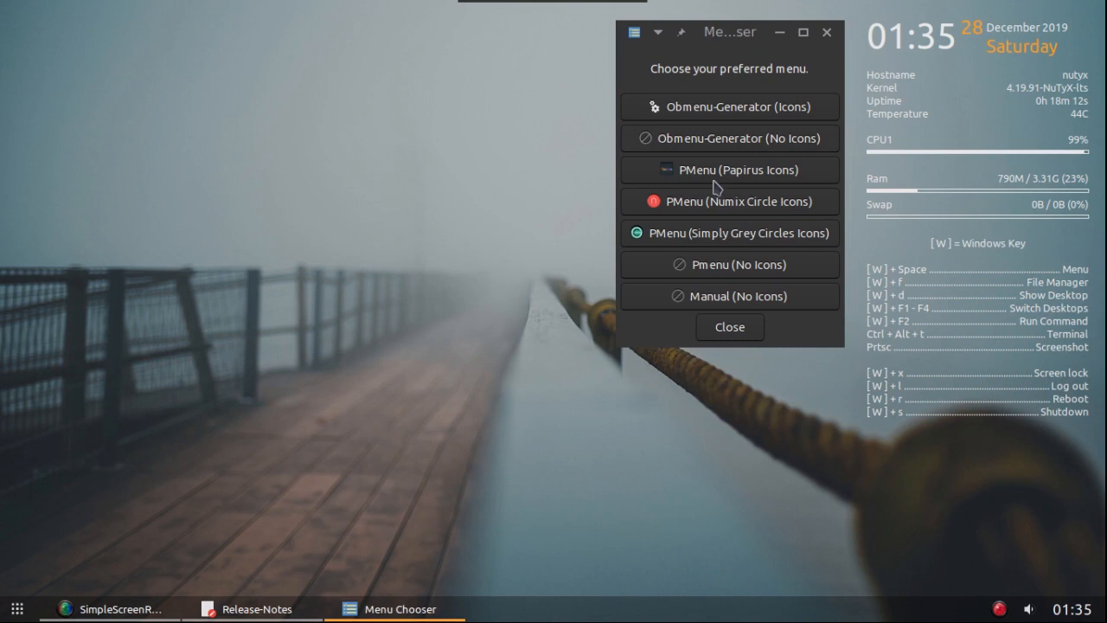
right_click(215, 136)
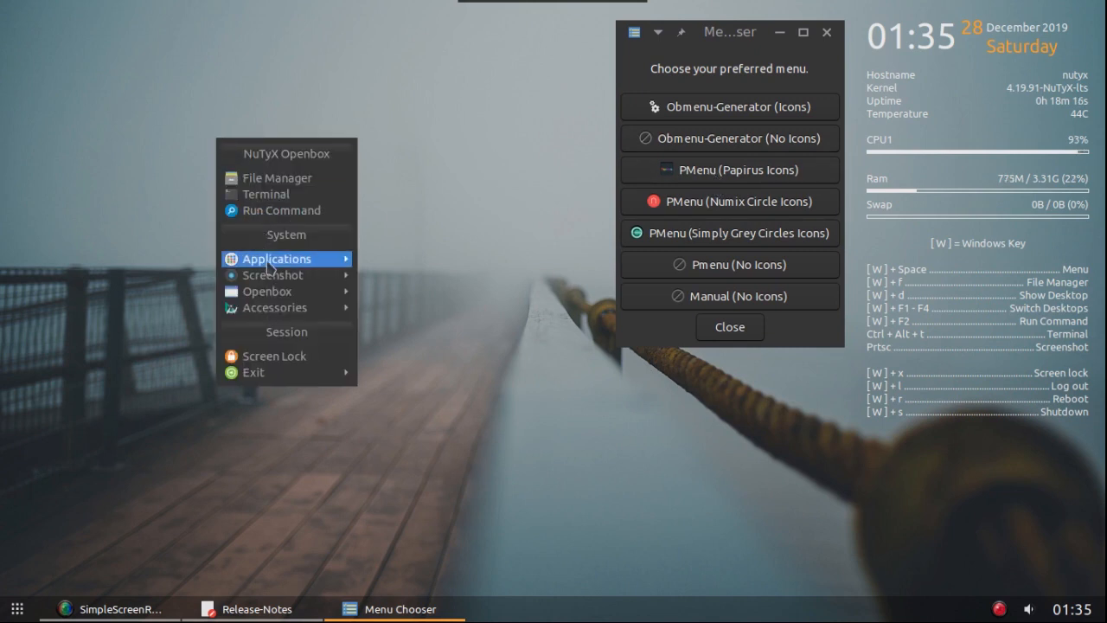
click(271, 266)
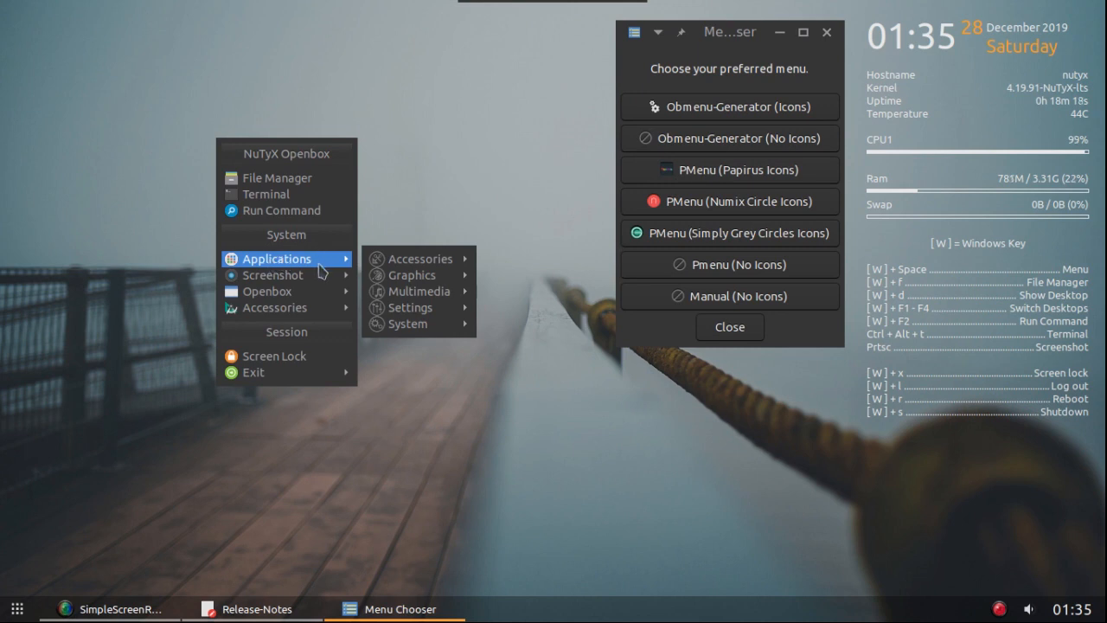
click(545, 197)
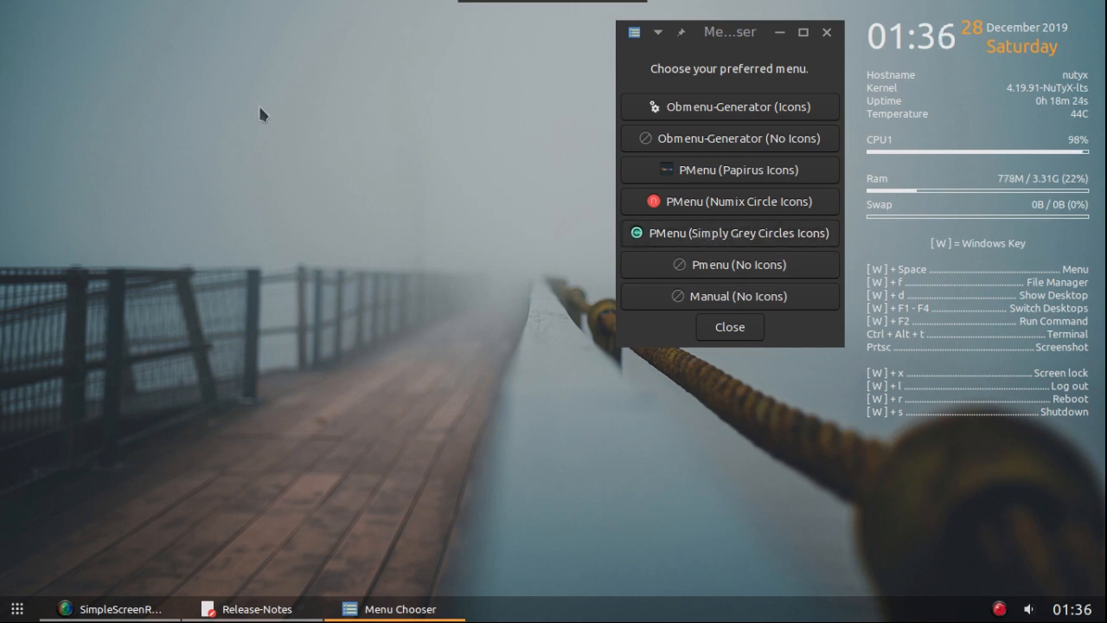
Step: Switch the desktop menu back to PMenu (Simply Grey Circles Icons), check its Applications submenu, and dismiss the menu
right_click(131, 98)
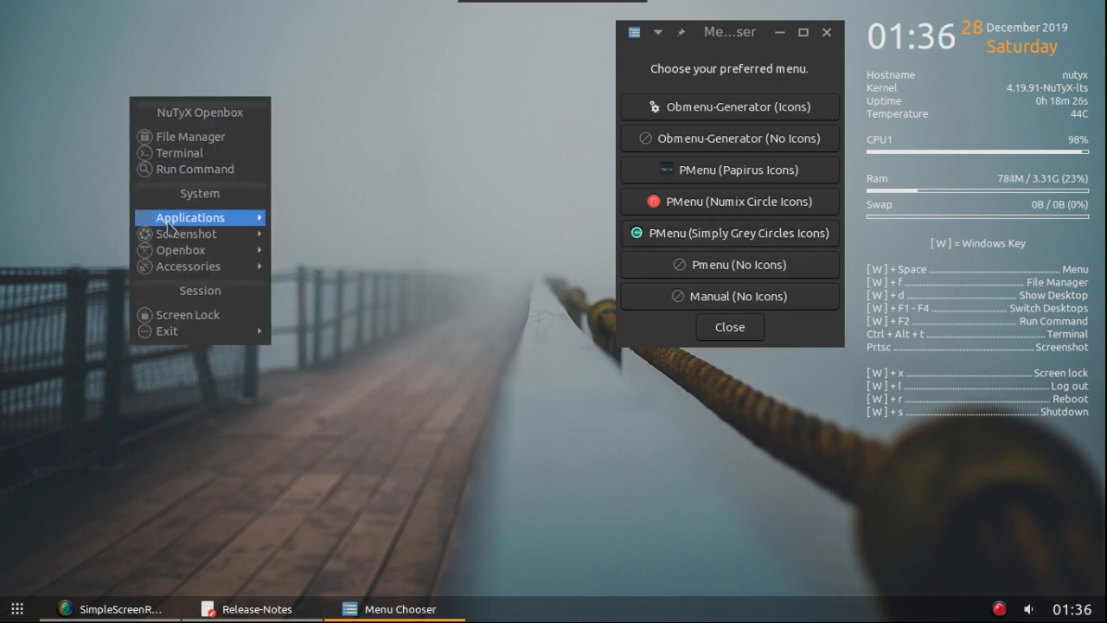
mouse_move(197, 222)
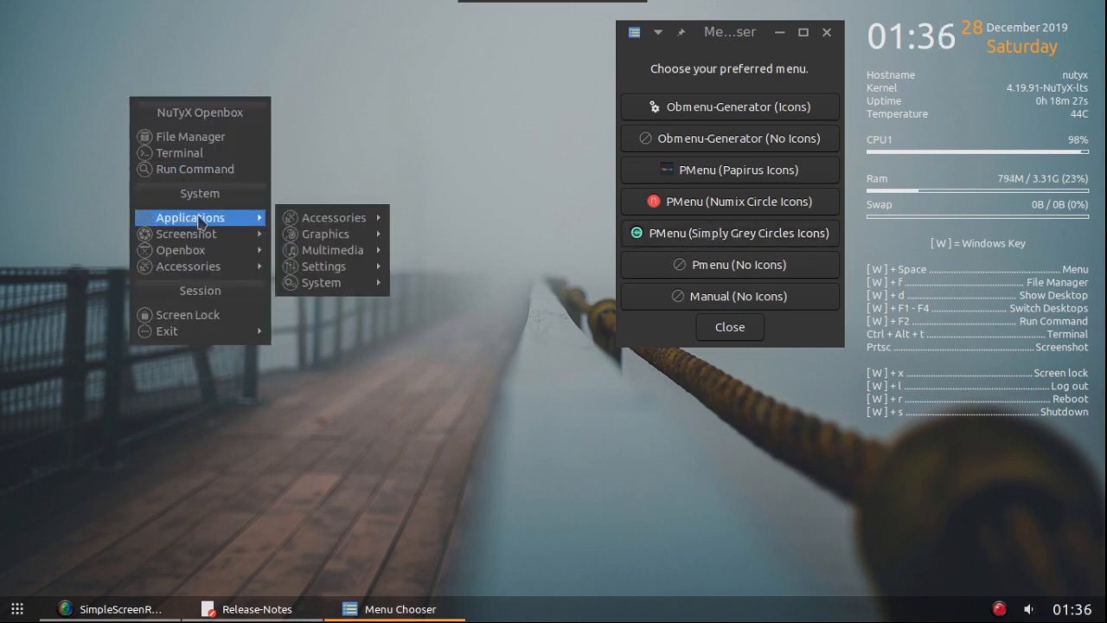
click(356, 155)
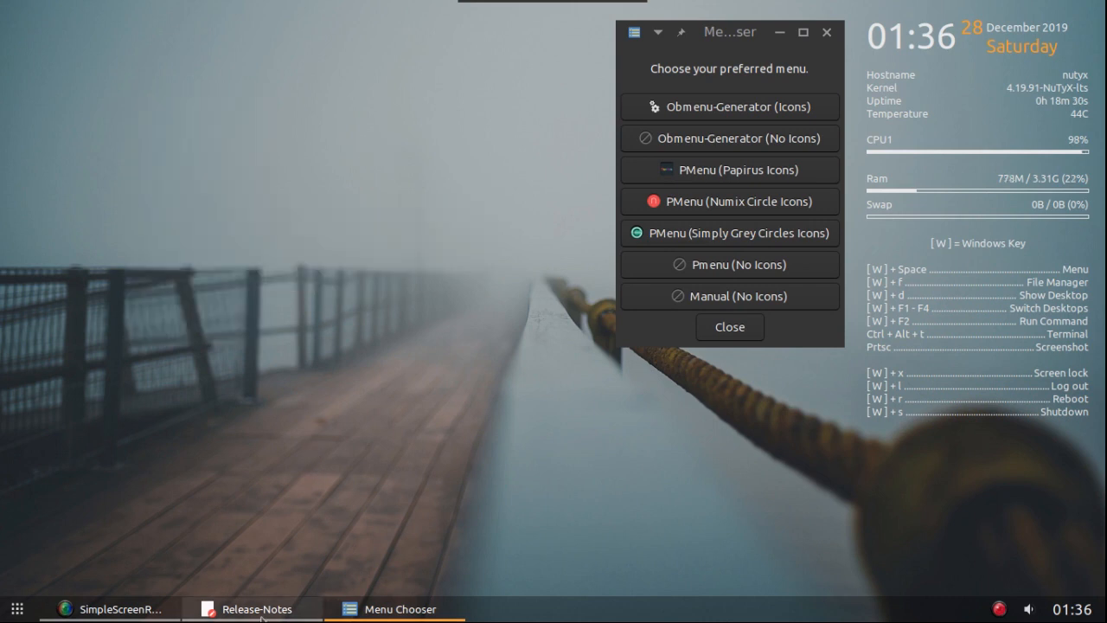
Step: Bring up the Release-Notes document to view its list of topics, and minimize it again
click(257, 609)
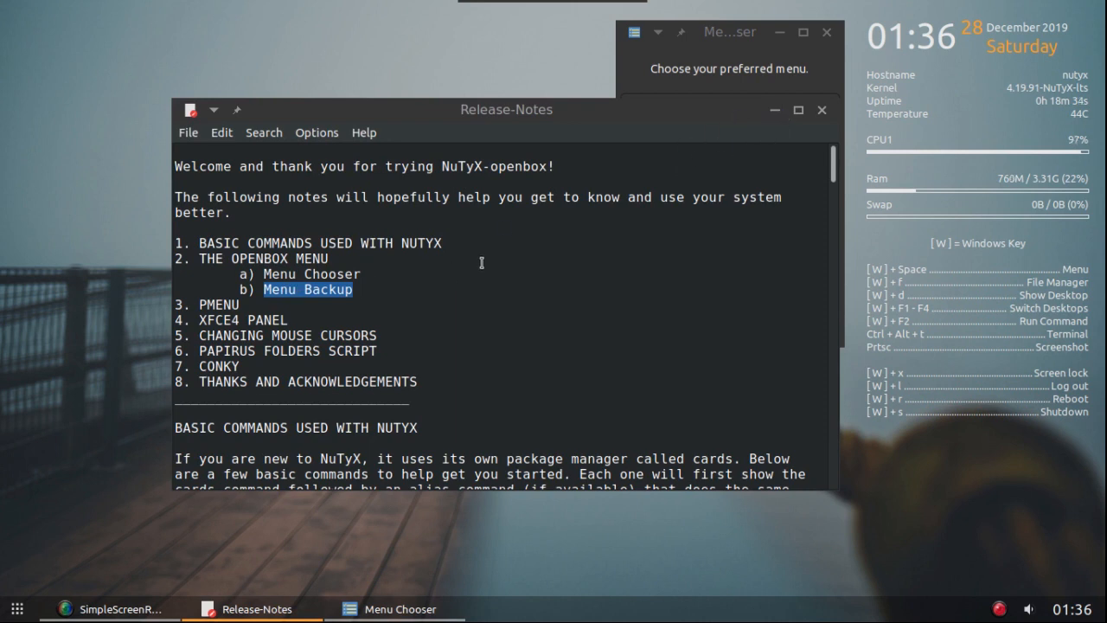
click(774, 111)
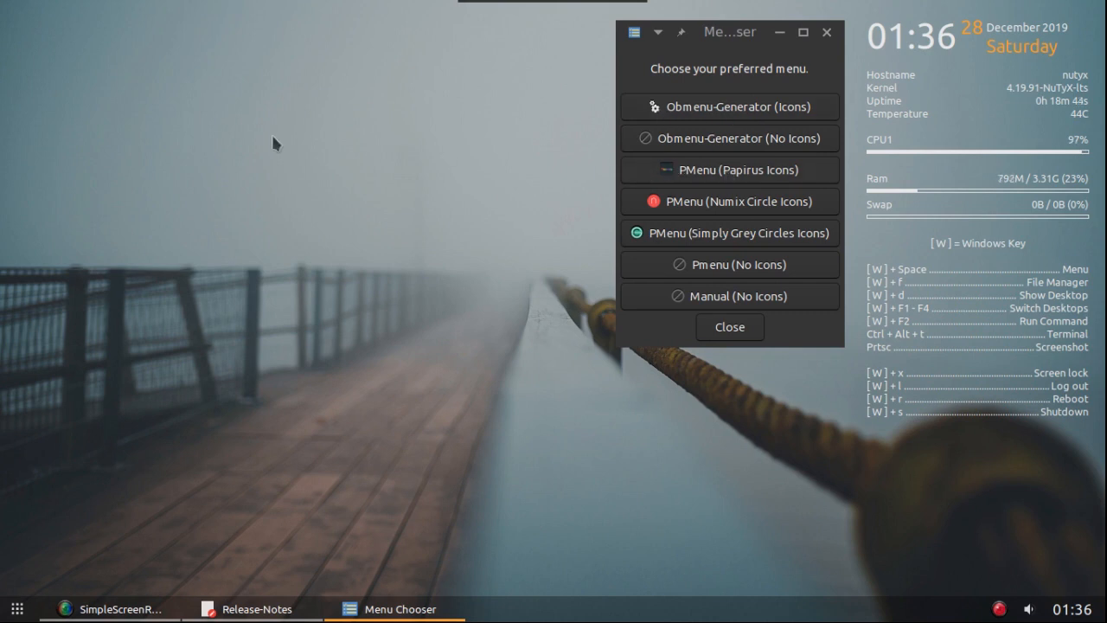
Step: Check the Screenshot and Openbox submenus of the desktop menu, and open the file manager from it
right_click(119, 90)
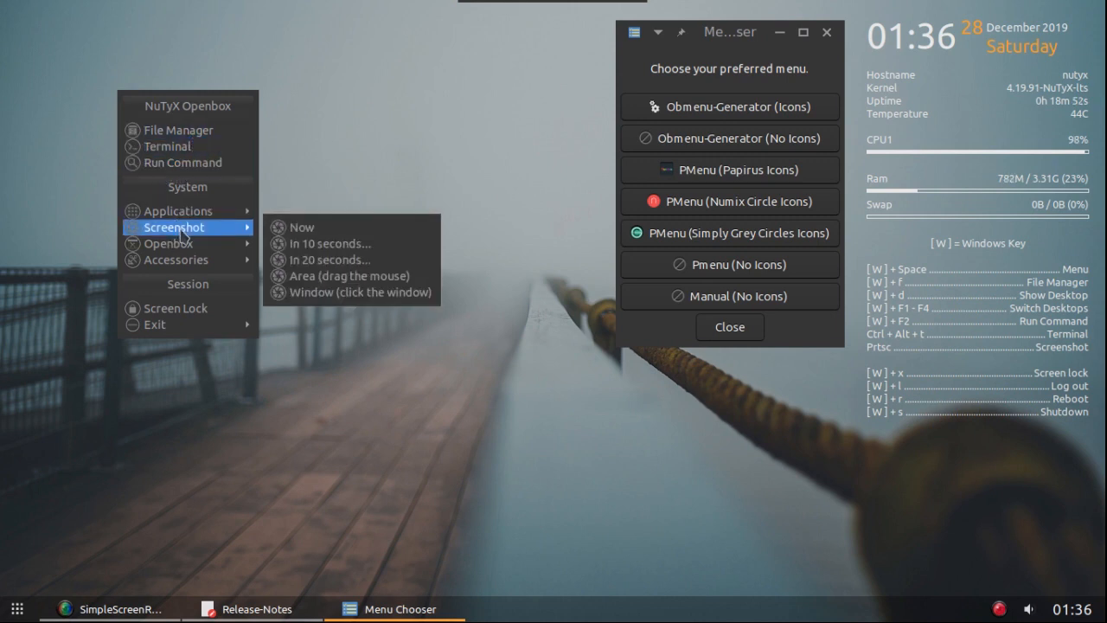
mouse_move(198, 244)
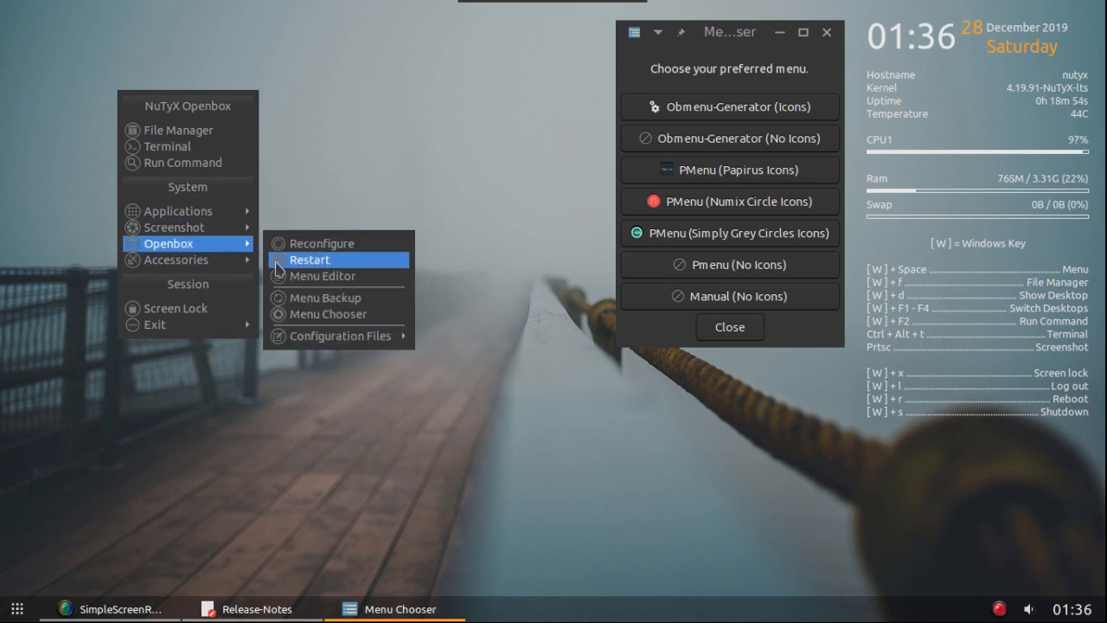
mouse_move(297, 340)
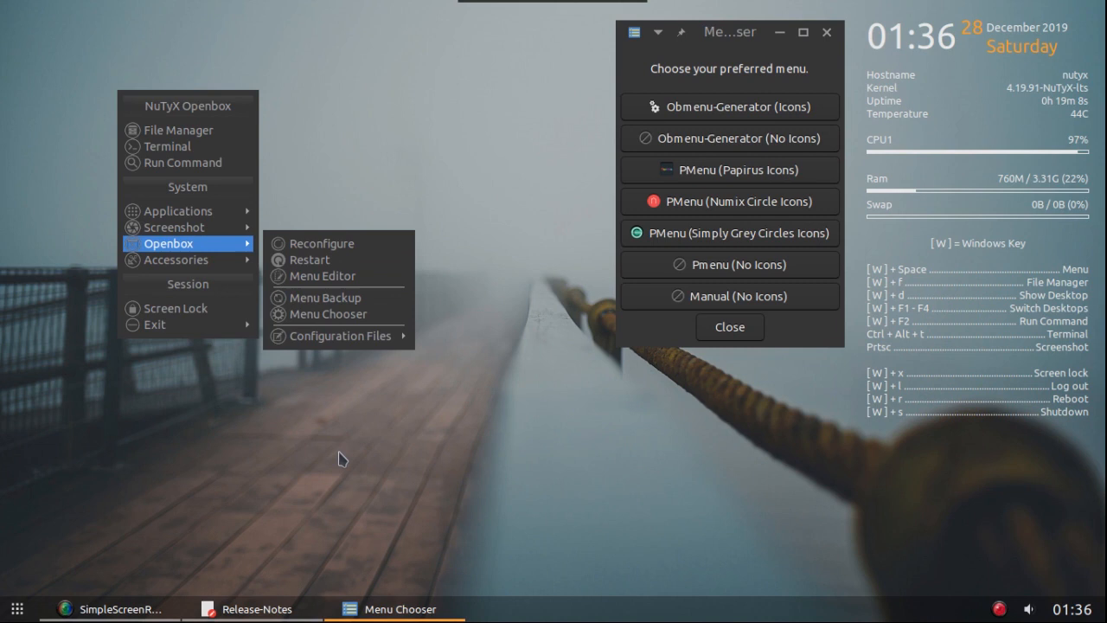
click(185, 132)
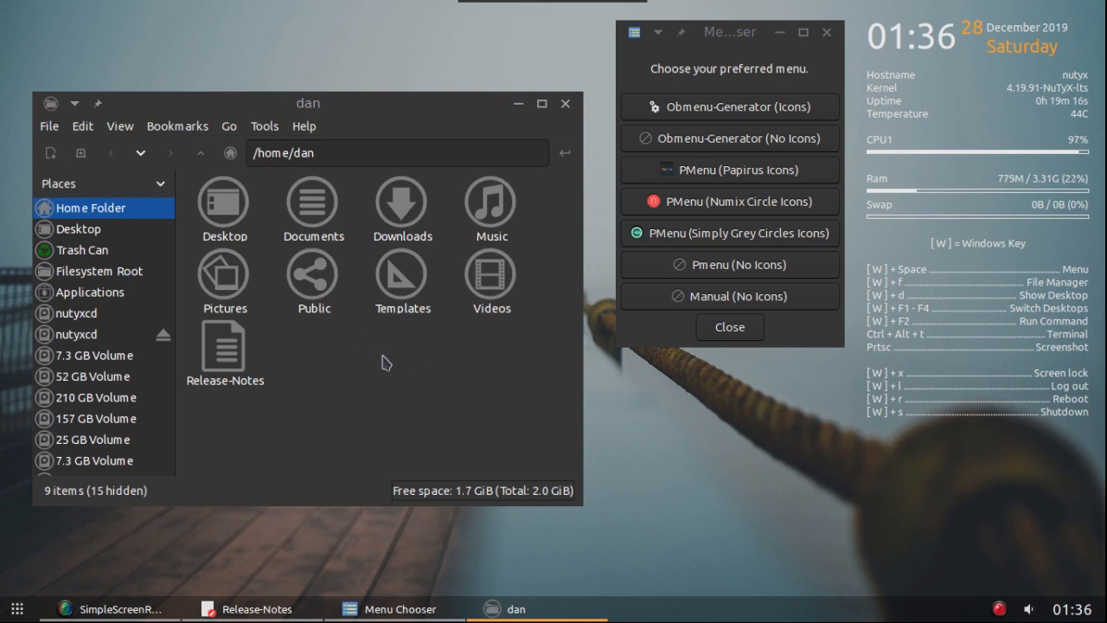
Step: Show the home folder's hidden files and browse into .config/openbox/menus/simply-circles to view its menu file
right_click(386, 363)
click(427, 474)
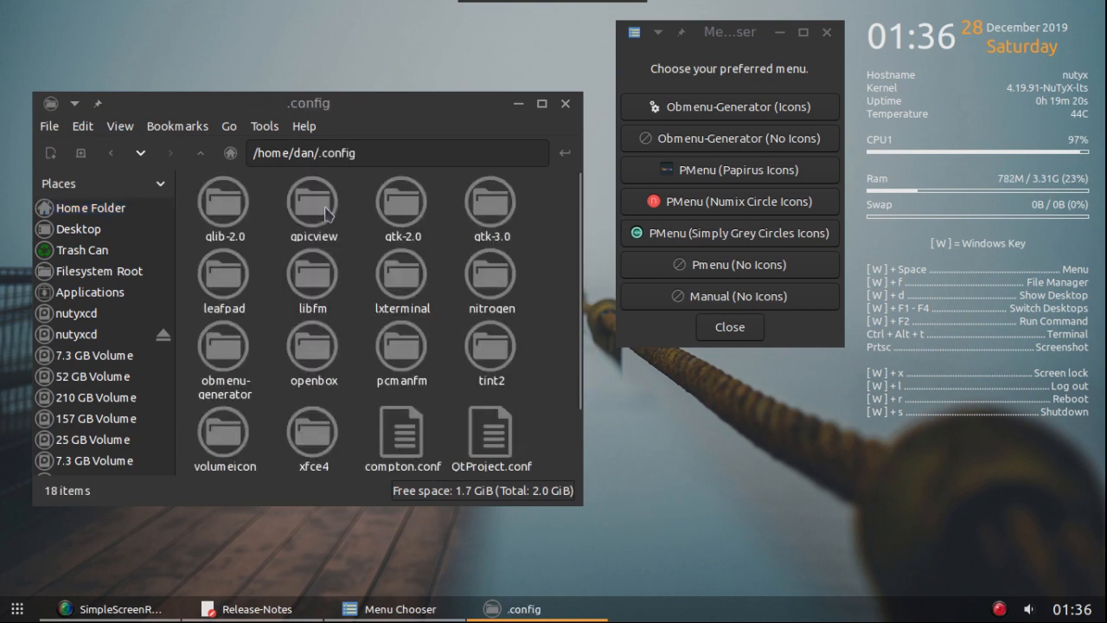
click(316, 308)
double_click(317, 308)
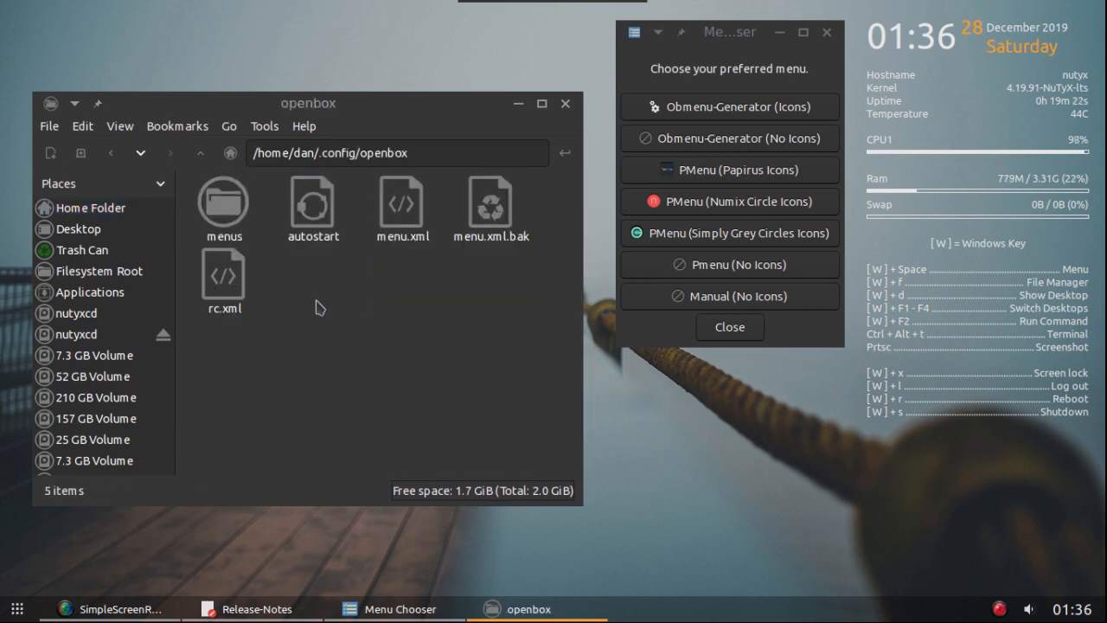
click(224, 218)
double_click(224, 218)
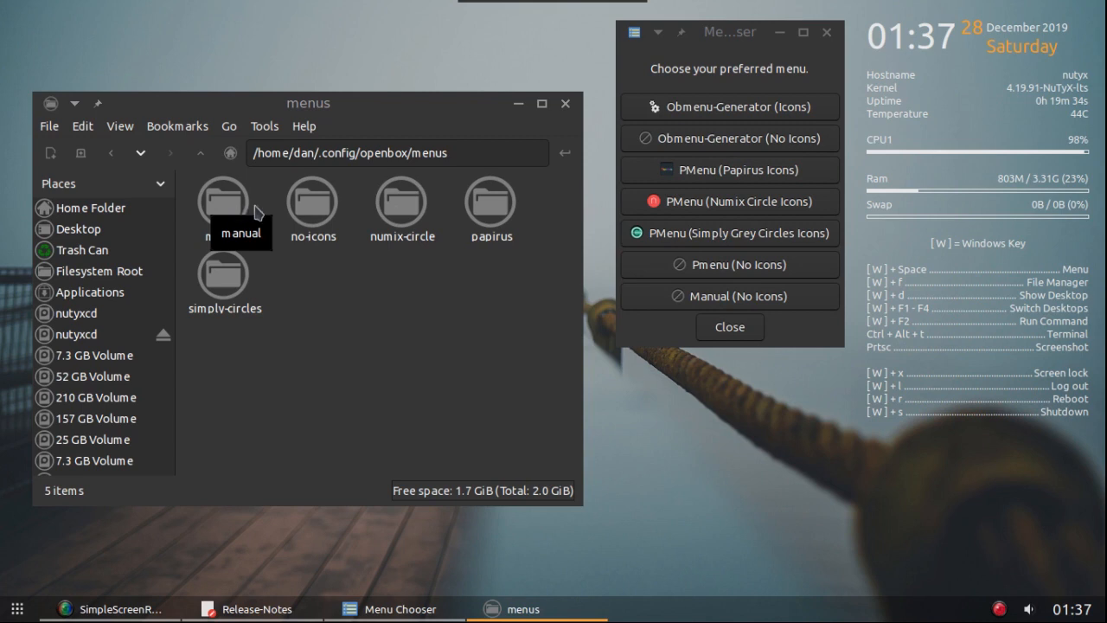
double_click(231, 277)
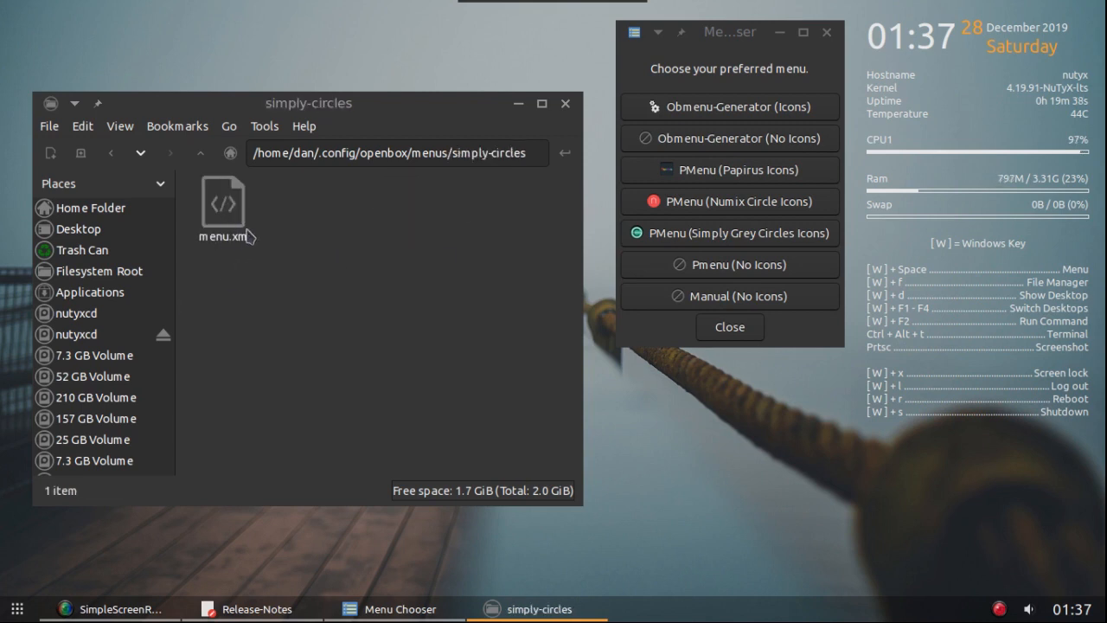
Step: Check the Applications and Openbox submenus of the desktop menu, and dismiss the menu
right_click(616, 436)
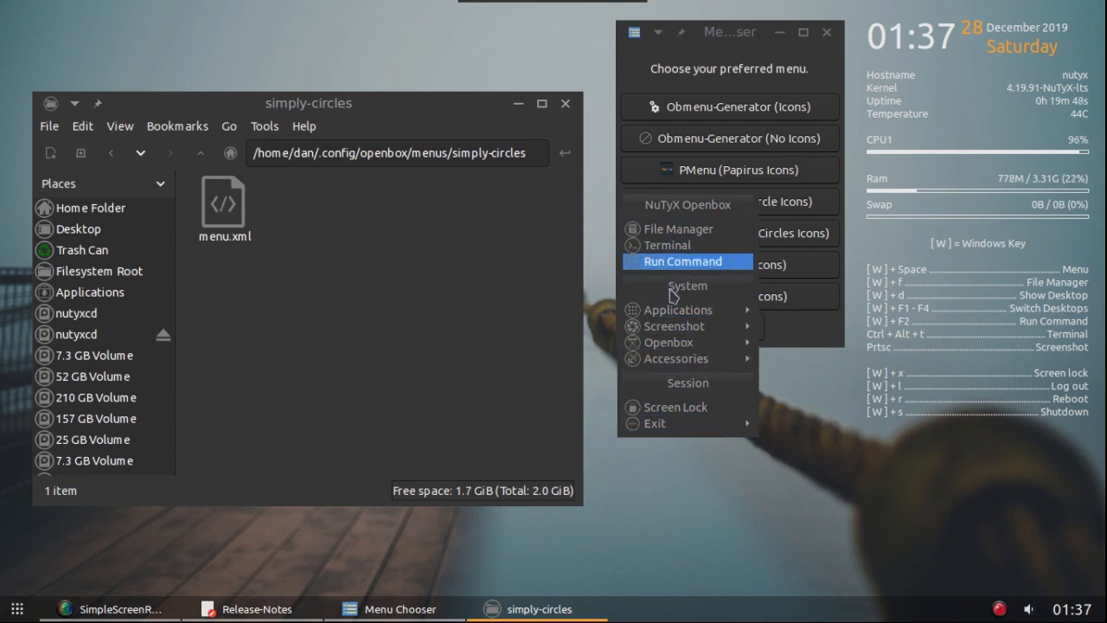
mouse_move(672, 312)
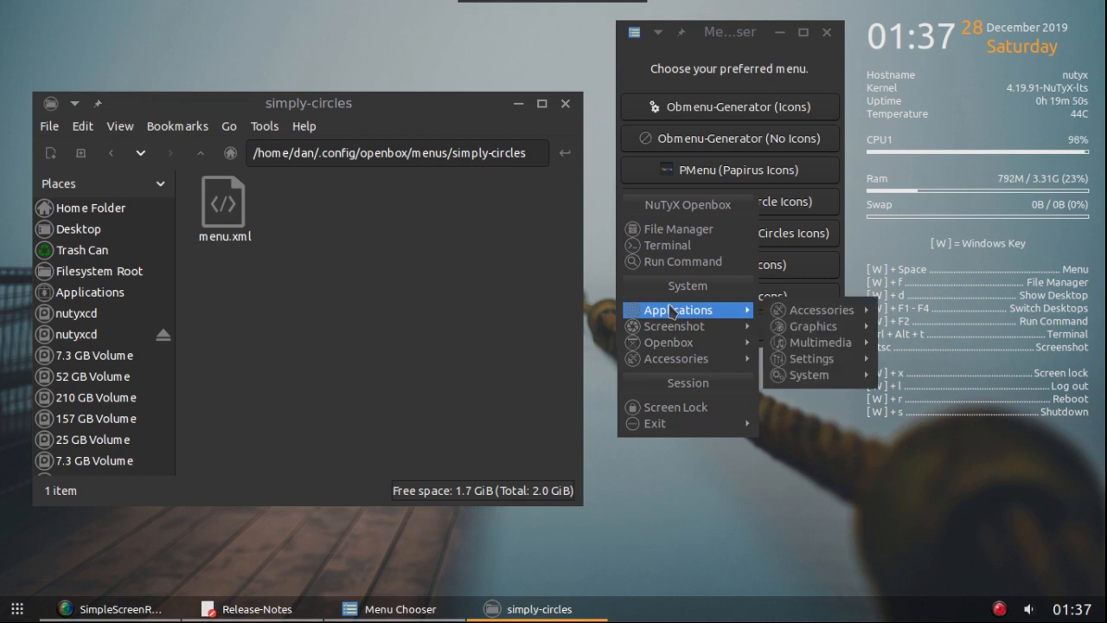
mouse_move(683, 343)
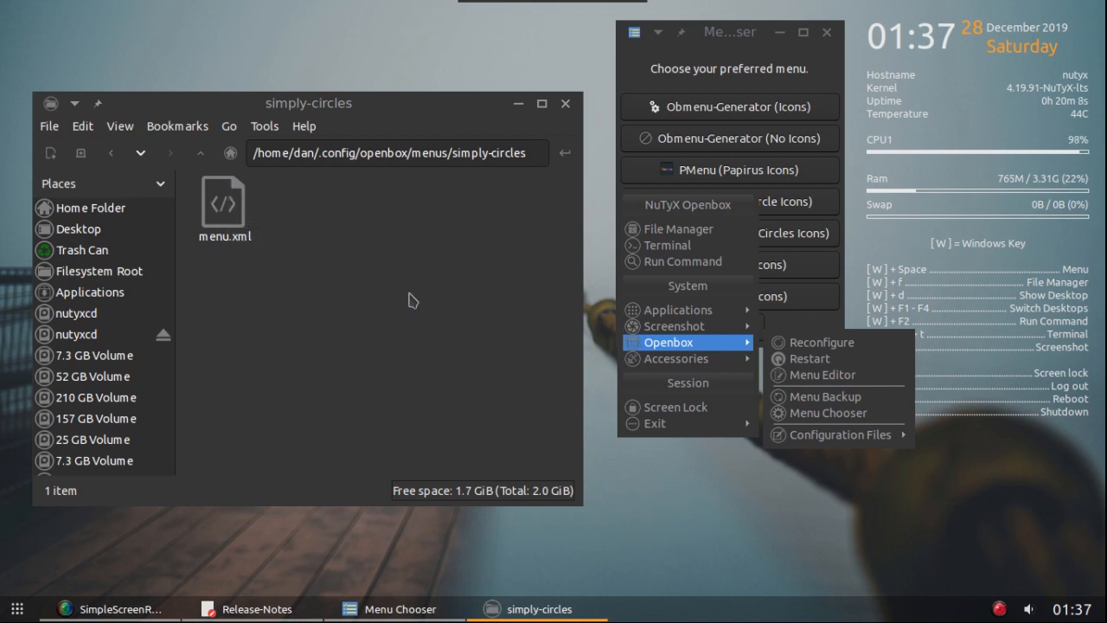
click(615, 473)
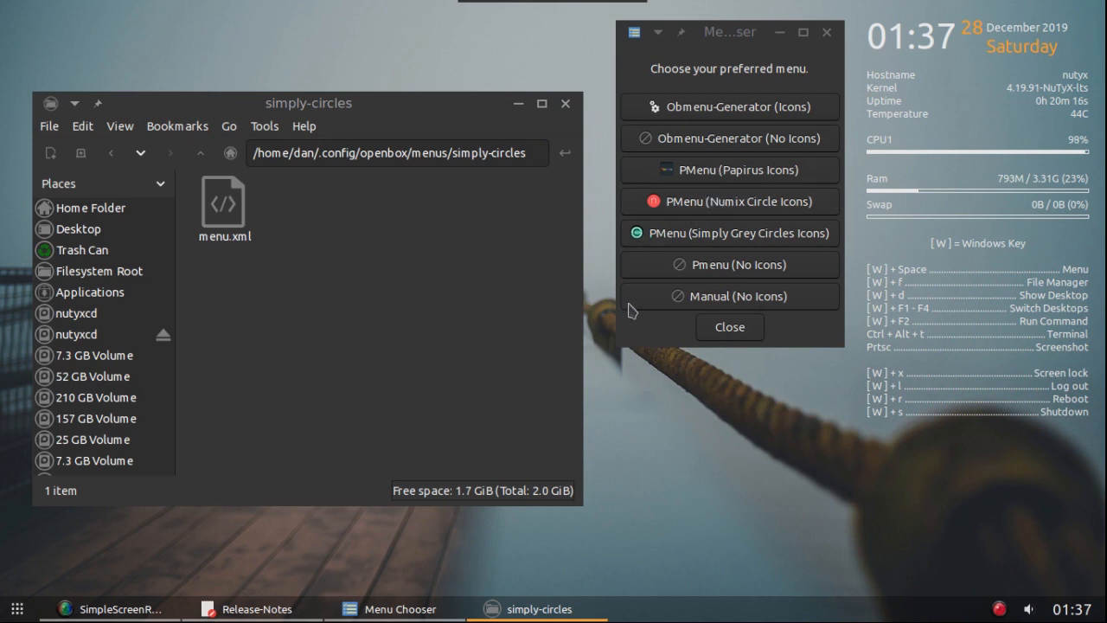
right_click(601, 431)
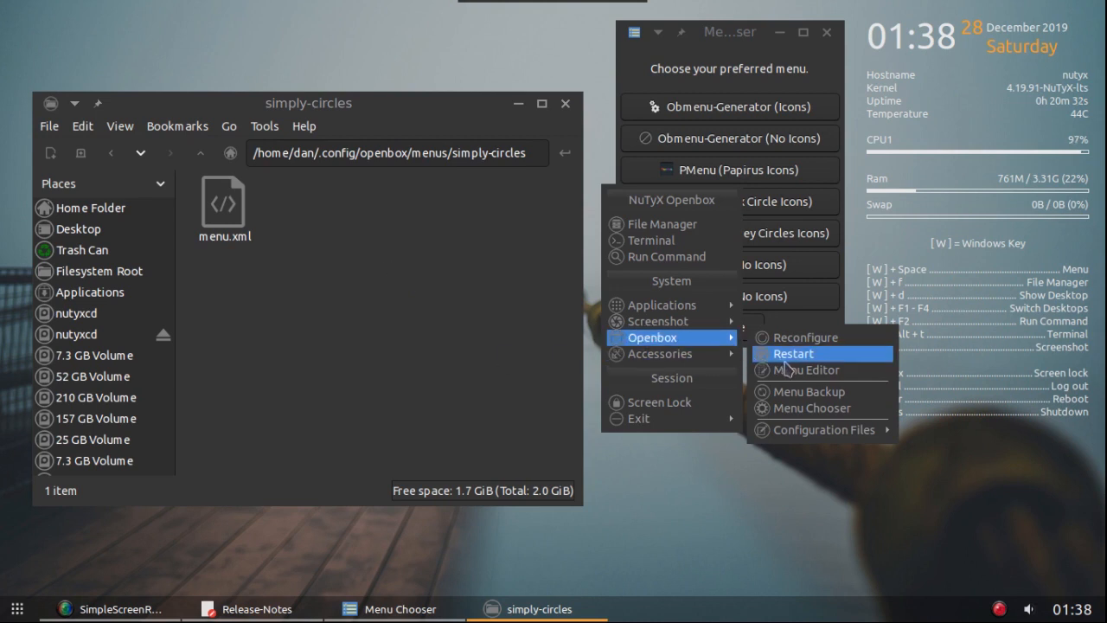
click(491, 43)
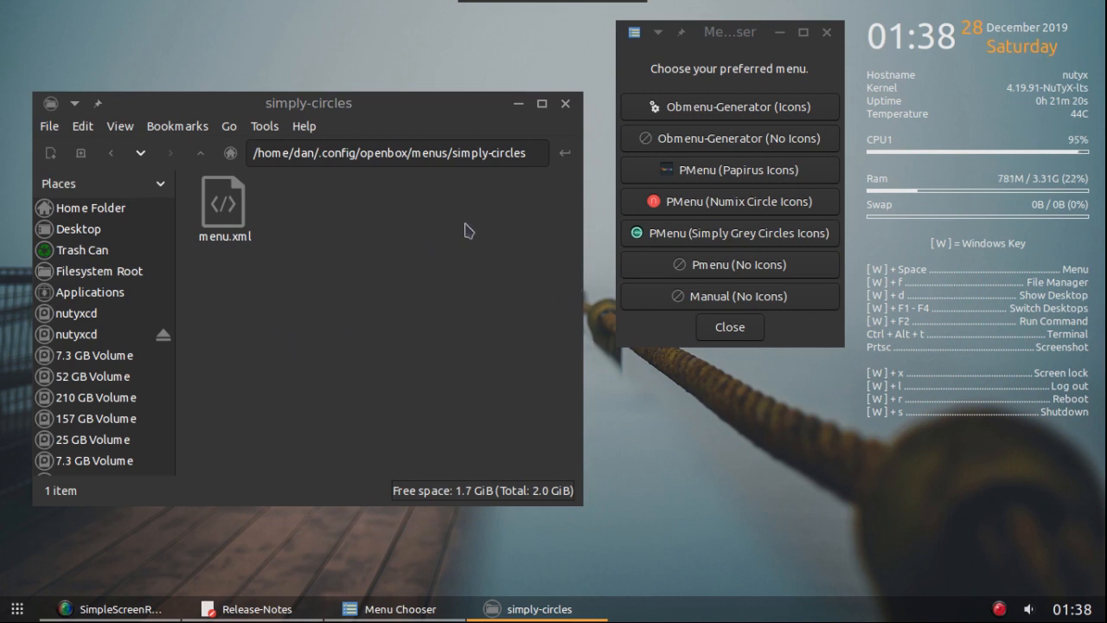
Step: Close the file manager and the Menu Chooser, and bring up the Release-Notes document at the PMENU topic
click(563, 108)
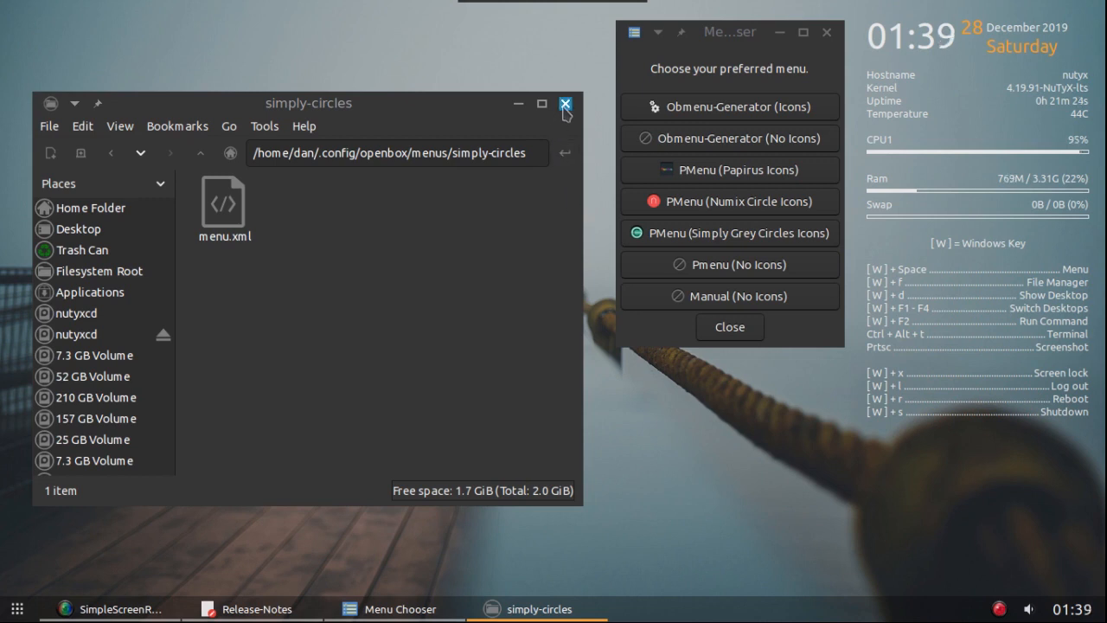
click(740, 337)
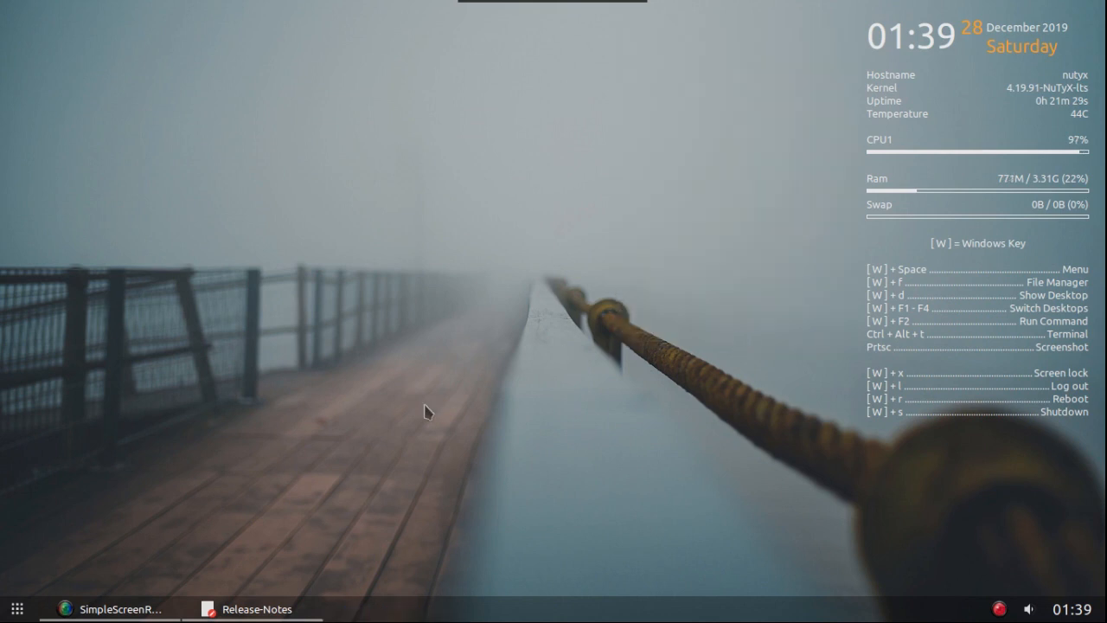
click(251, 611)
drag(257, 305, 177, 291)
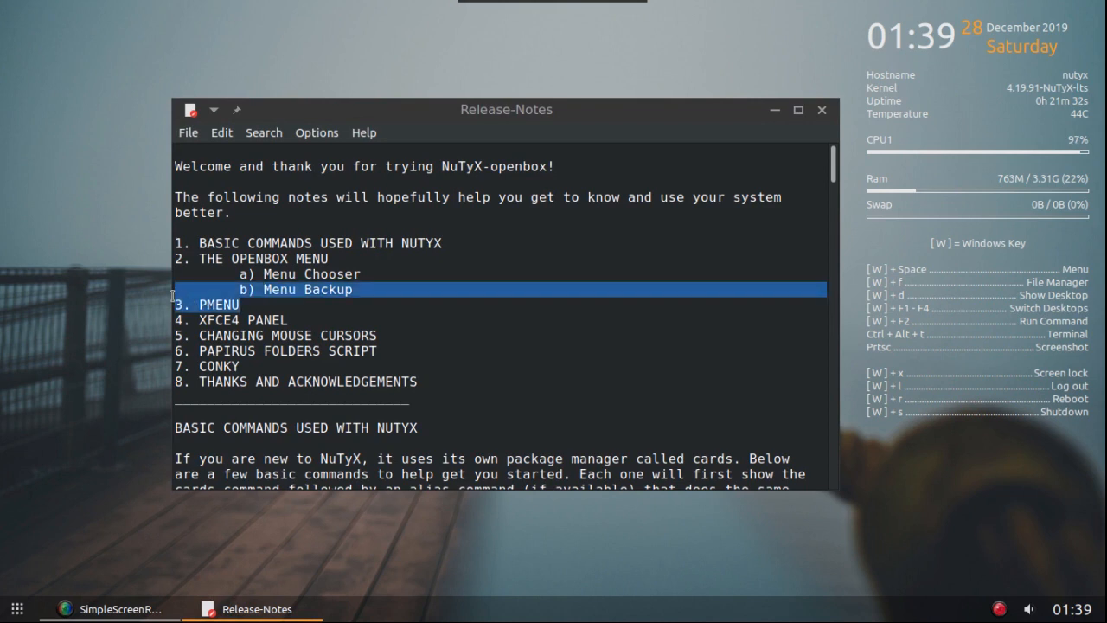
click(281, 307)
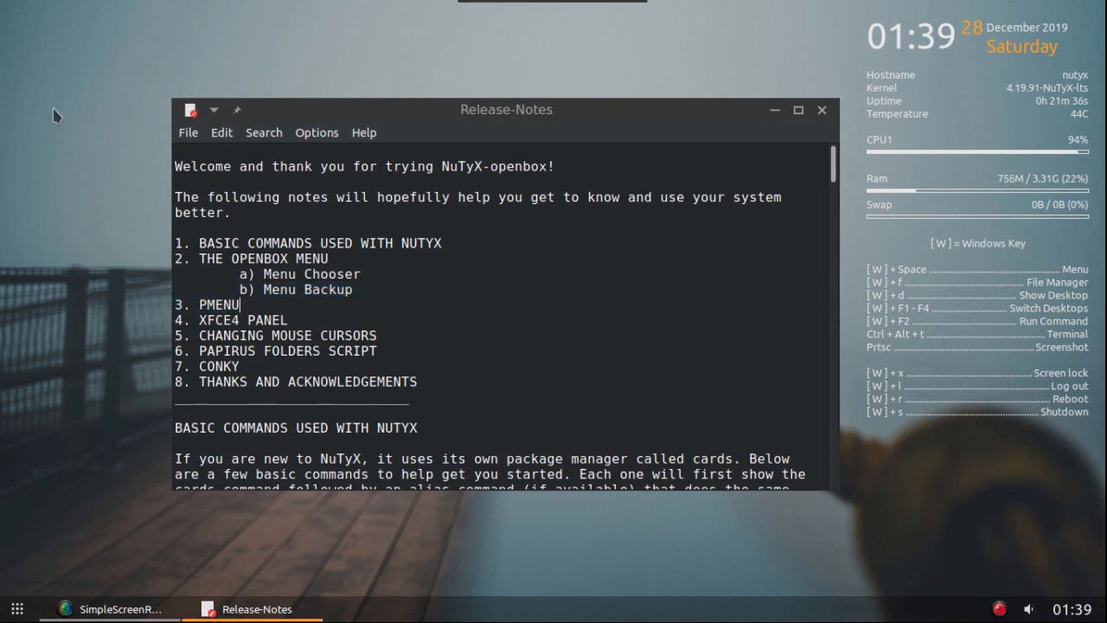
Step: View the application categories in the lower panel's menu, with the Release-Notes document minimized, and dismiss the menu
click(17, 609)
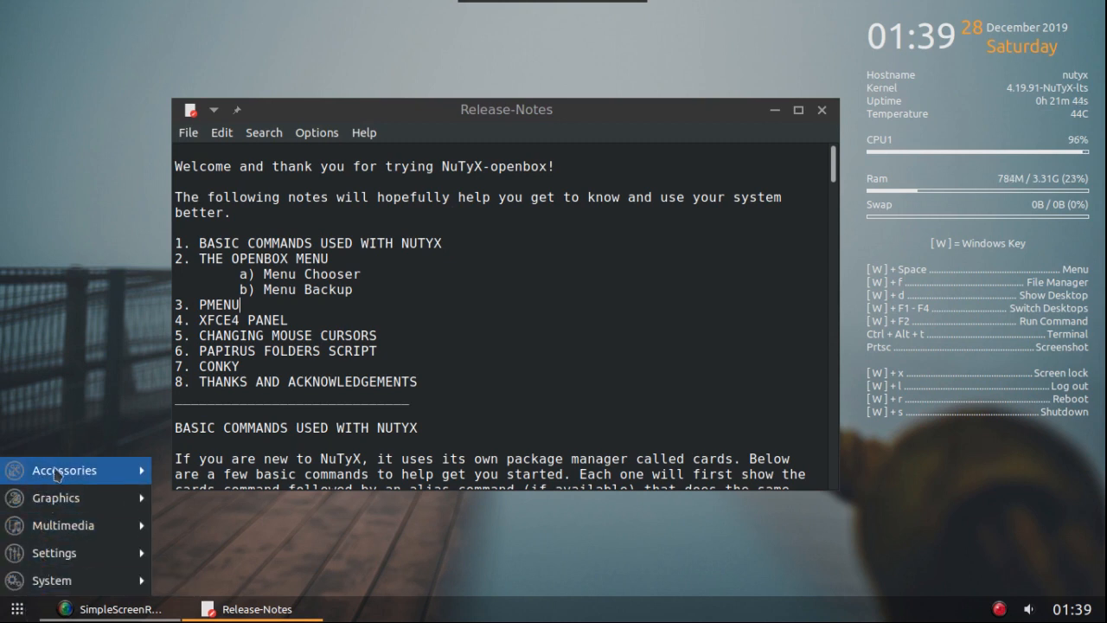
mouse_move(65, 499)
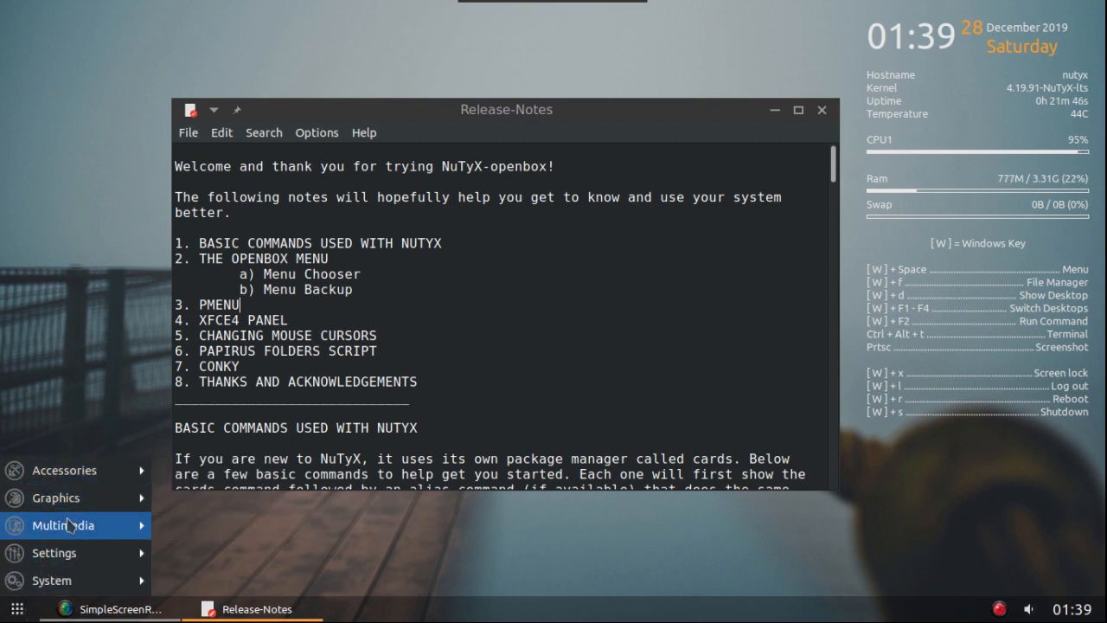
click(776, 110)
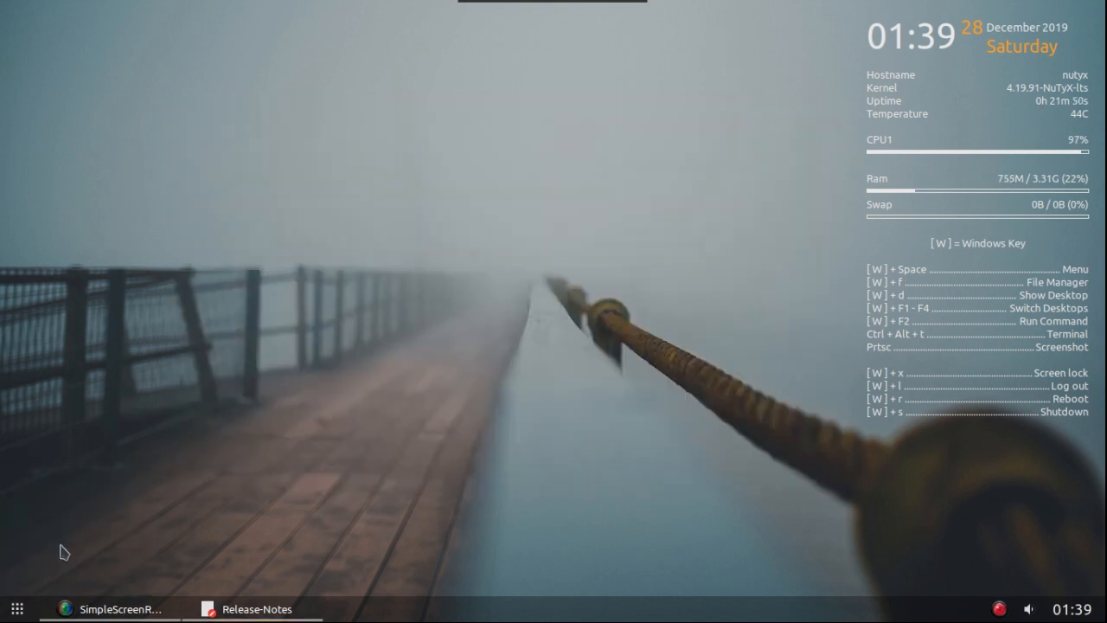
click(19, 609)
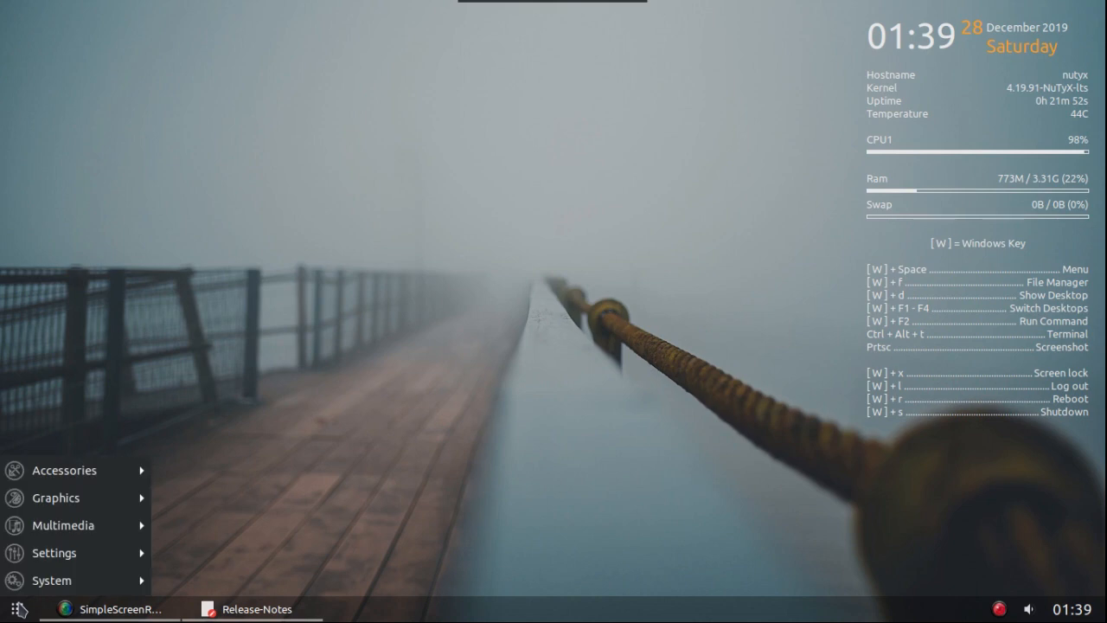
mouse_move(60, 554)
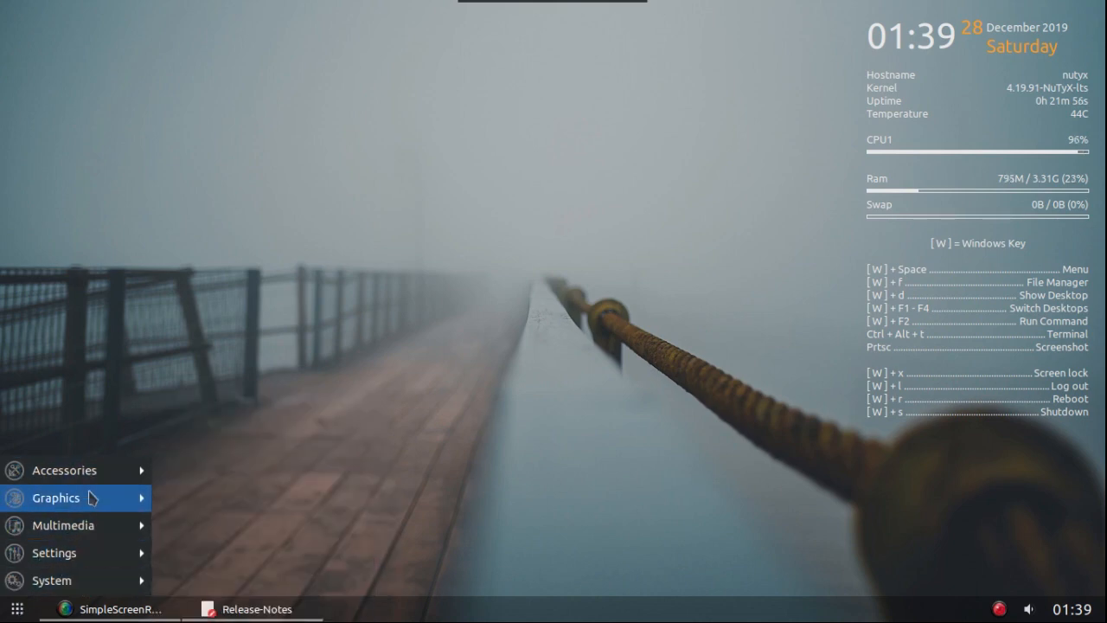
mouse_move(102, 471)
click(342, 268)
Step: Reveal the auto-hidden upper panel, check the System and Accessories submenus of its applications menu, and dismiss it
mouse_move(467, 10)
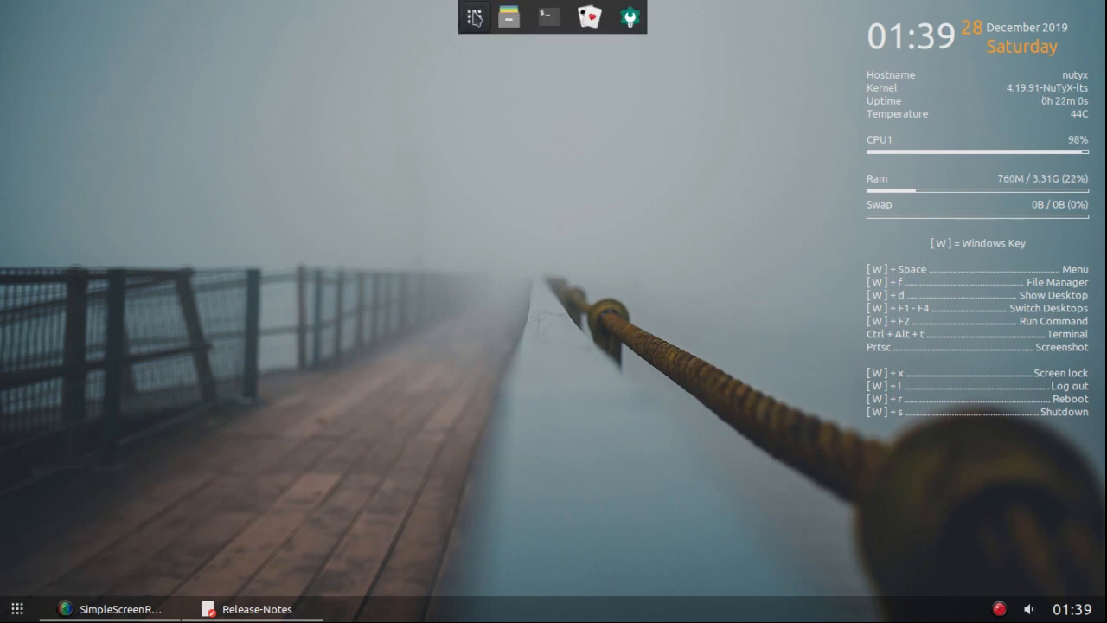
click(474, 17)
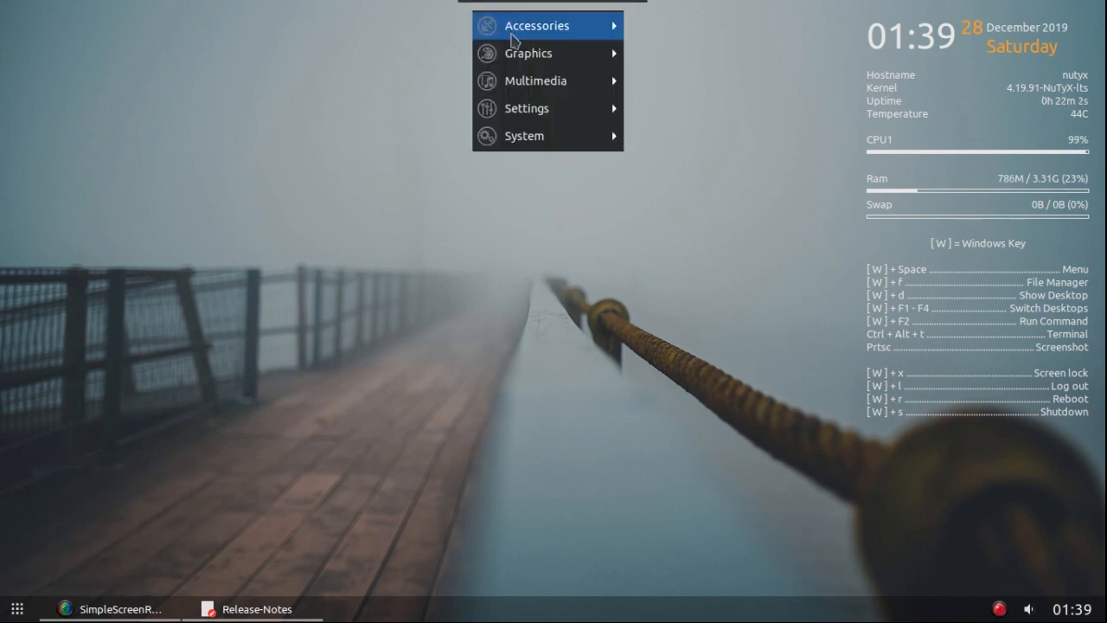
mouse_move(541, 119)
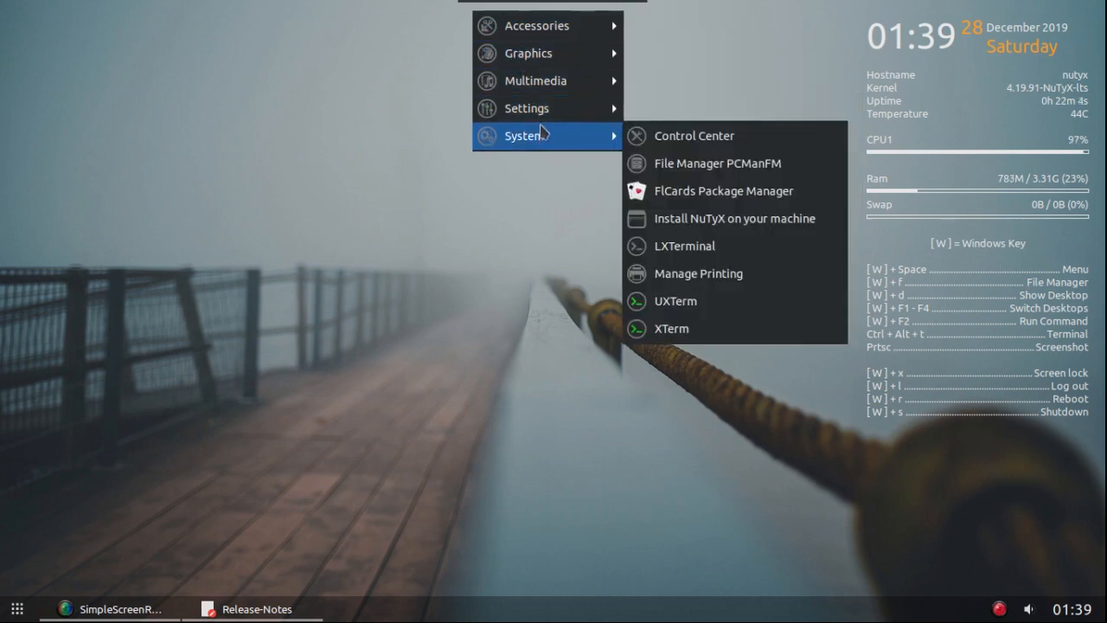
mouse_move(547, 35)
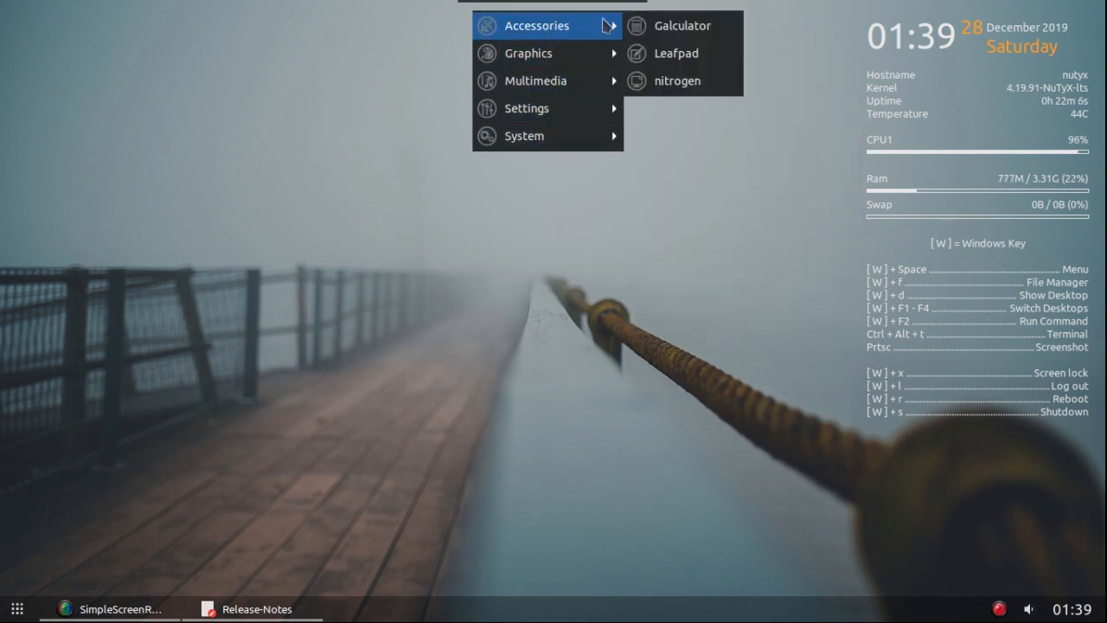
mouse_move(536, 138)
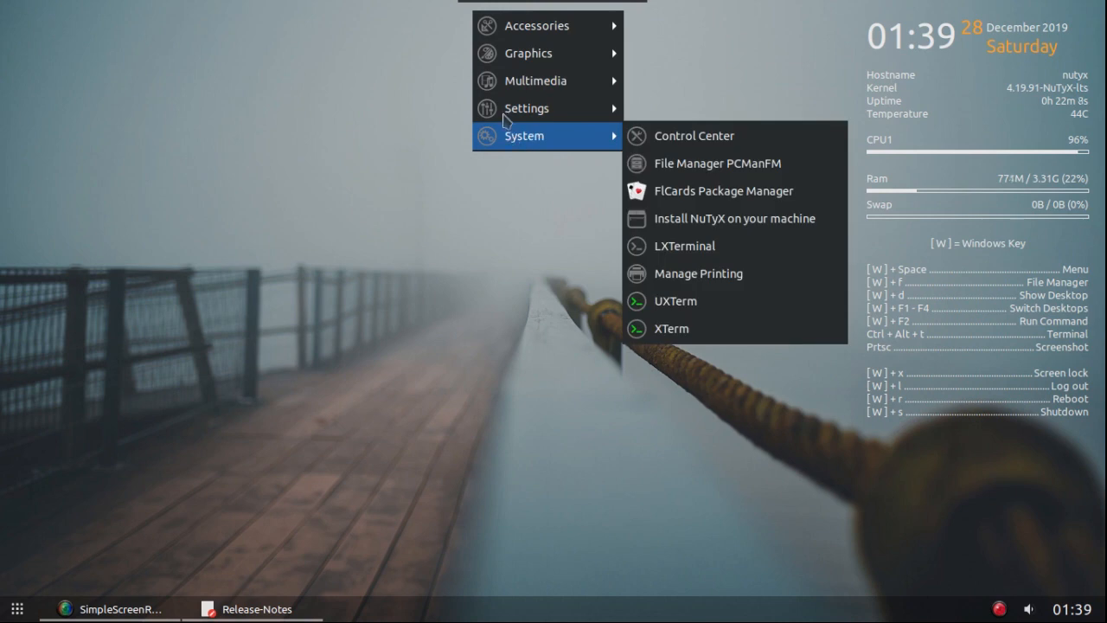
click(453, 67)
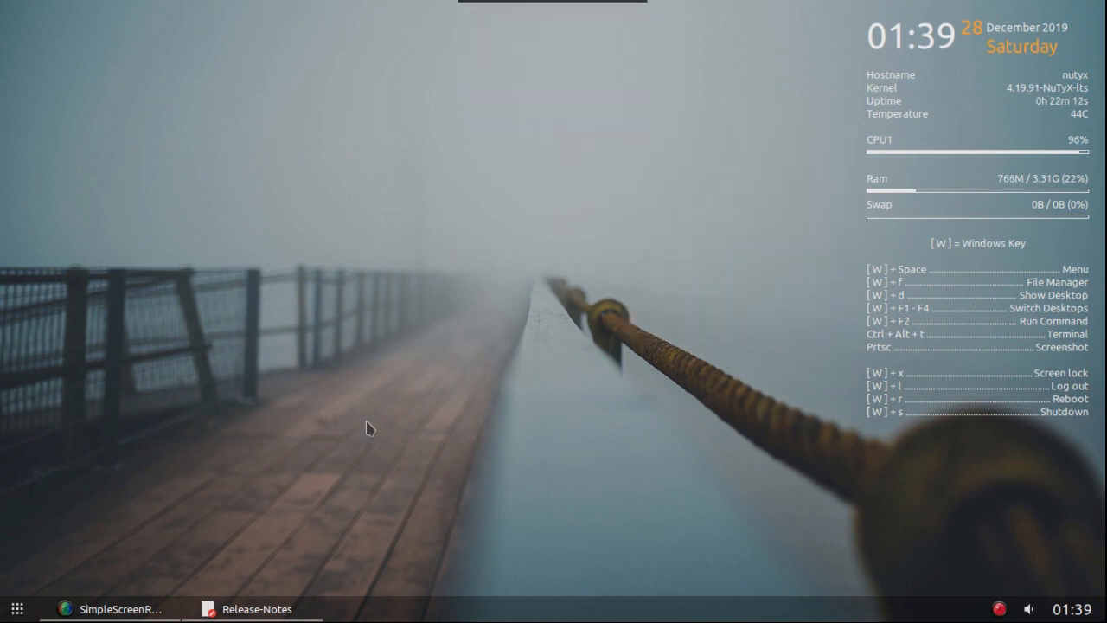
Step: Restore the Release-Notes document, highlight the XFCE4 PANEL topic, and view the launchers on the auto-hidden panel
click(286, 610)
drag(310, 319, 194, 317)
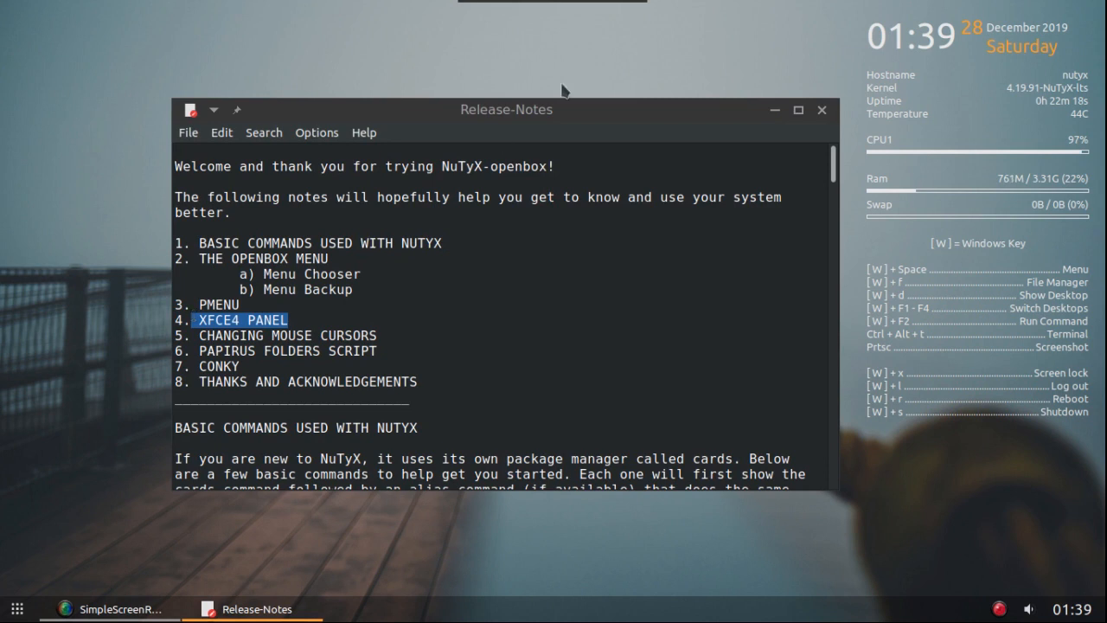
mouse_move(626, 7)
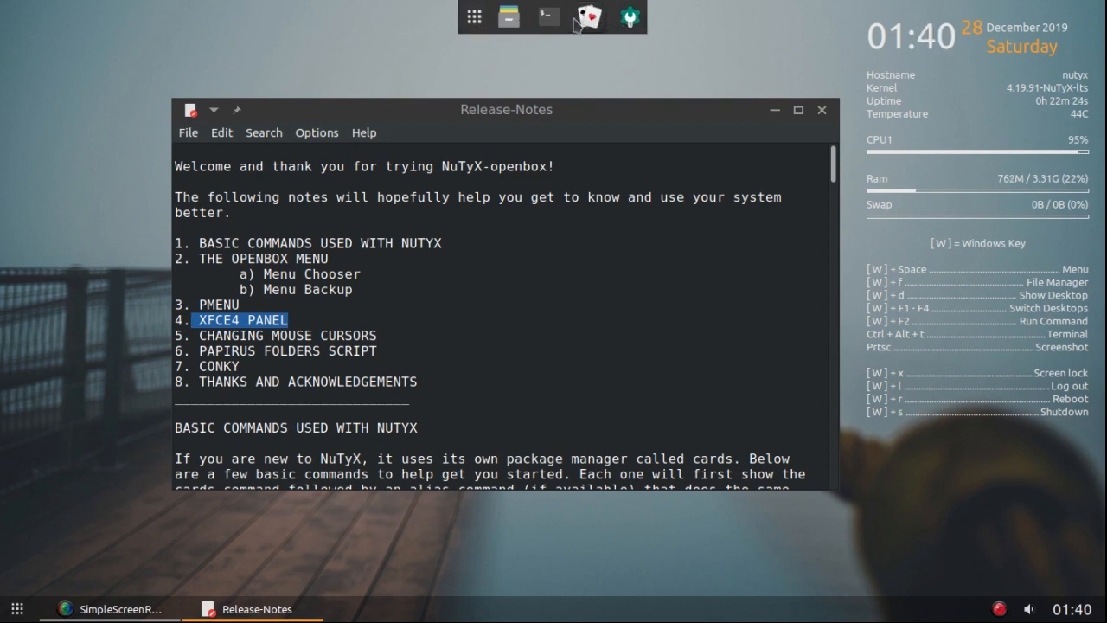
mouse_move(558, 7)
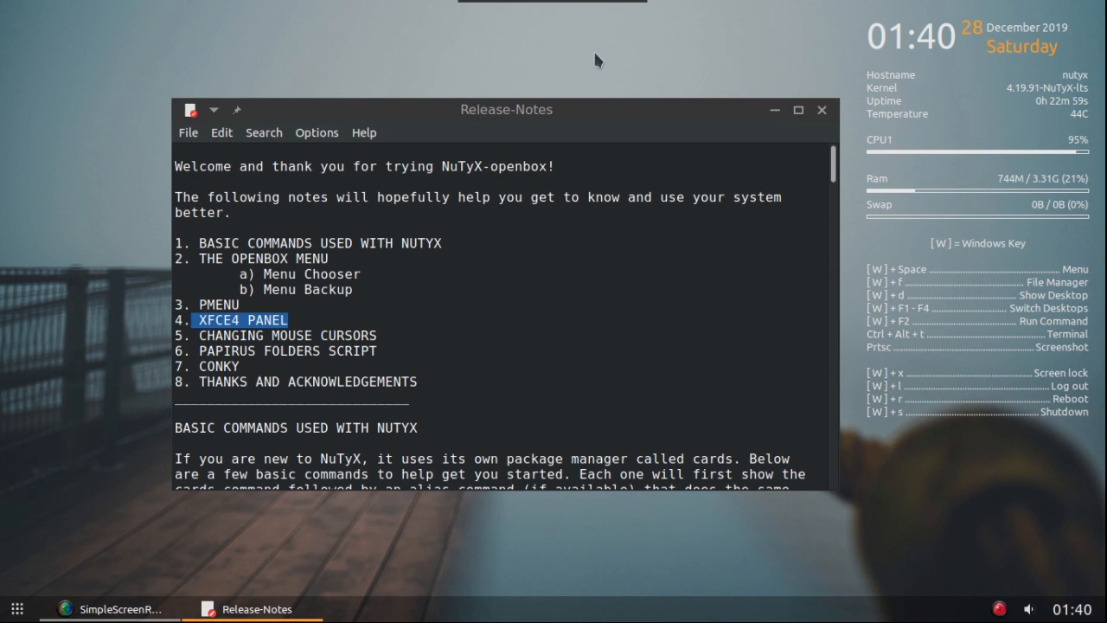
mouse_move(593, 7)
Step: Highlight the CHANGING MOUSE CURSORS topic, and open Customize Look and Feel from the desktop menu, moving its window fully into view
drag(205, 337, 418, 336)
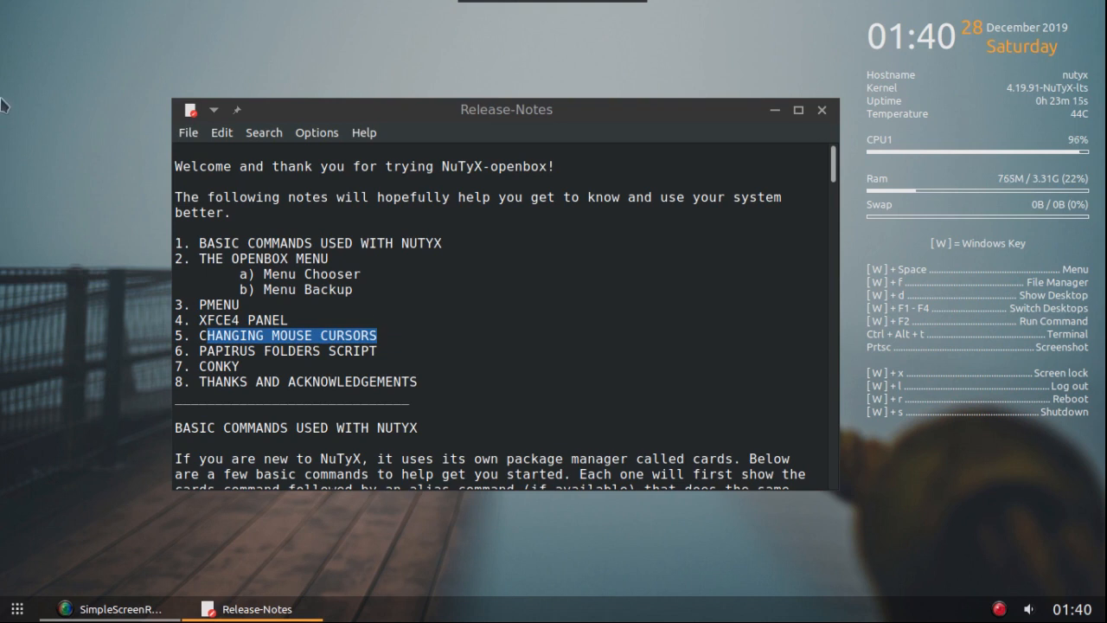
right_click(60, 49)
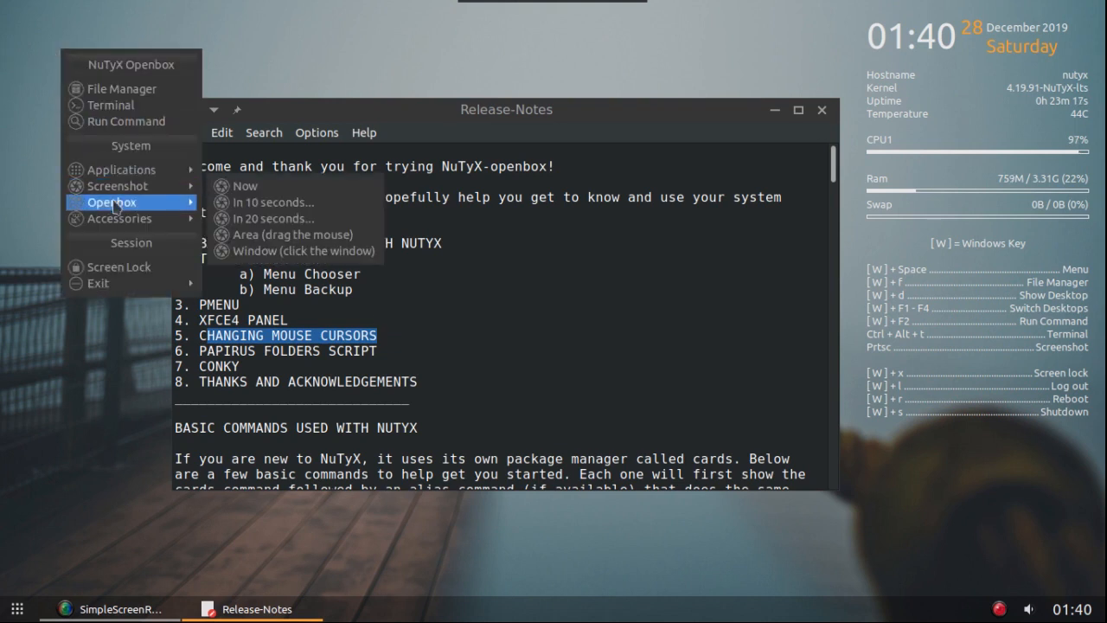
mouse_move(118, 178)
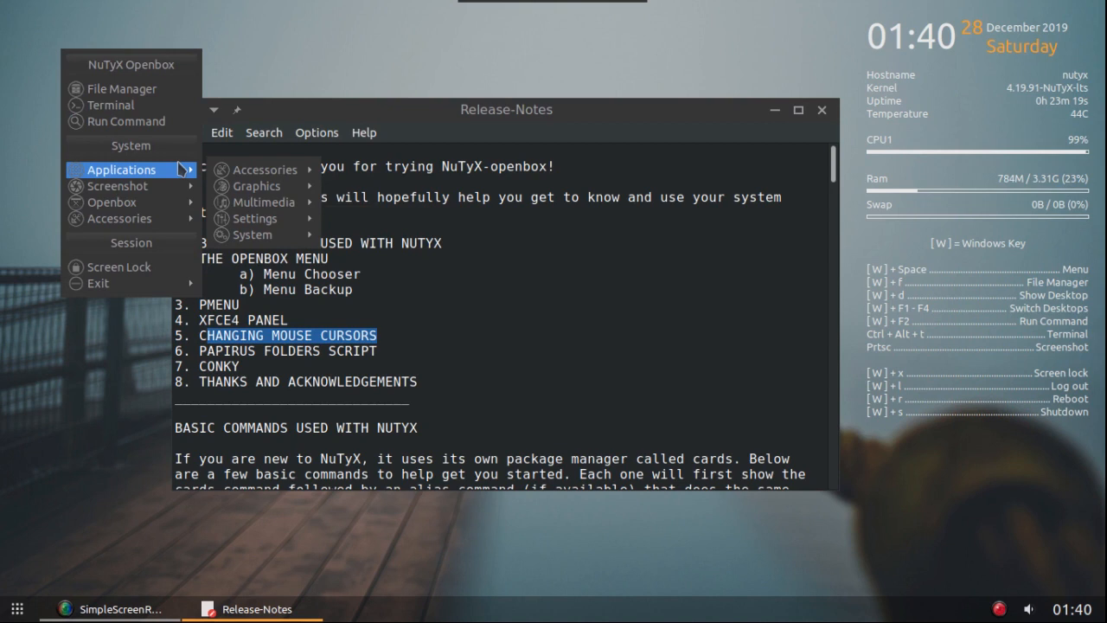
mouse_move(320, 225)
click(375, 220)
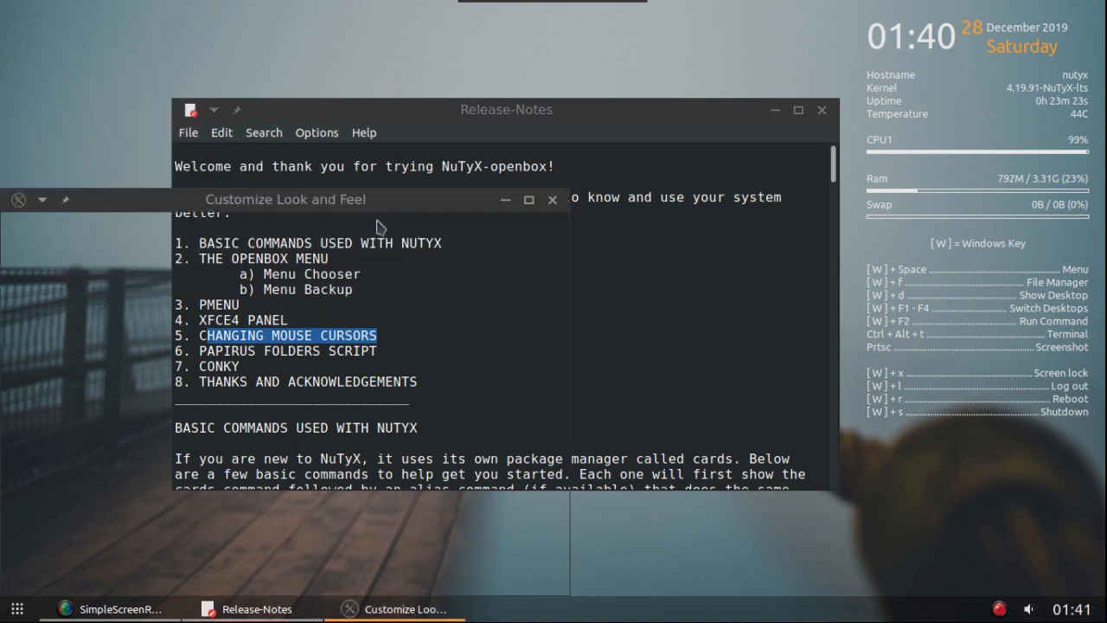
drag(381, 208, 411, 63)
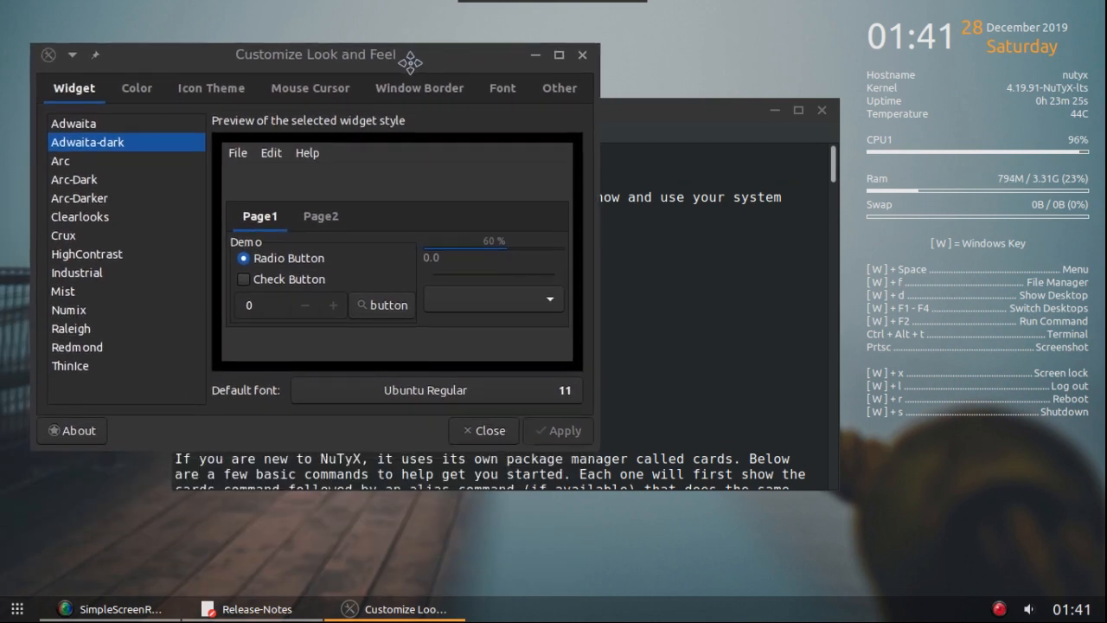
Step: Apply the Oxygen White mouse cursor theme in Customize Look and Feel
click(329, 91)
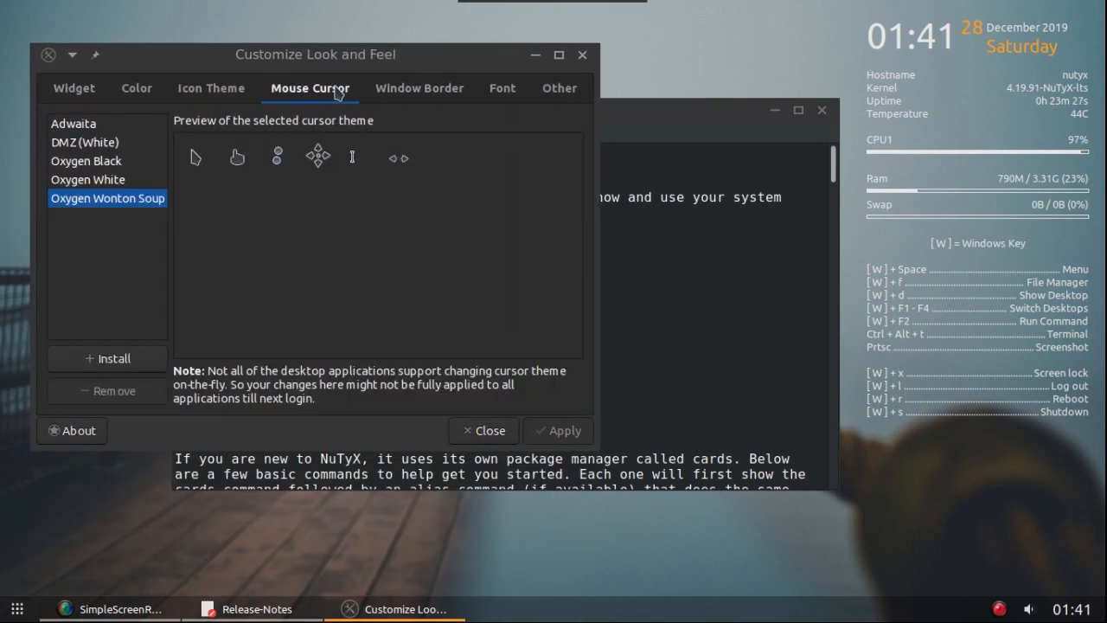
click(80, 187)
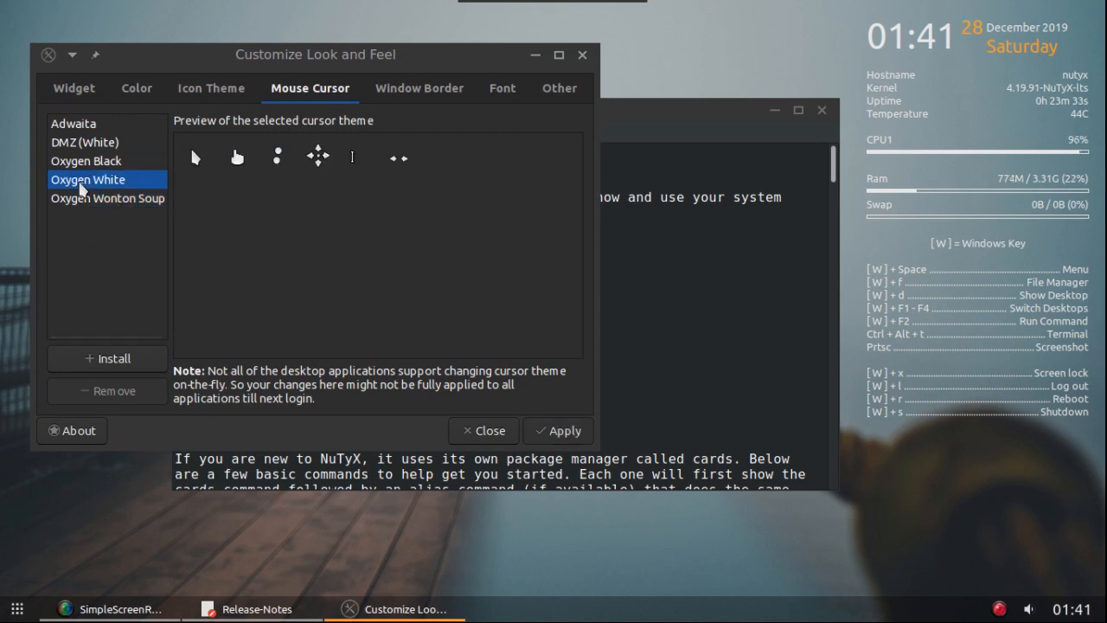
click(543, 431)
Step: Check the Oxygen White cursor over the desktop menu and its Accessories submenu, dismissing the menu each time
right_click(673, 60)
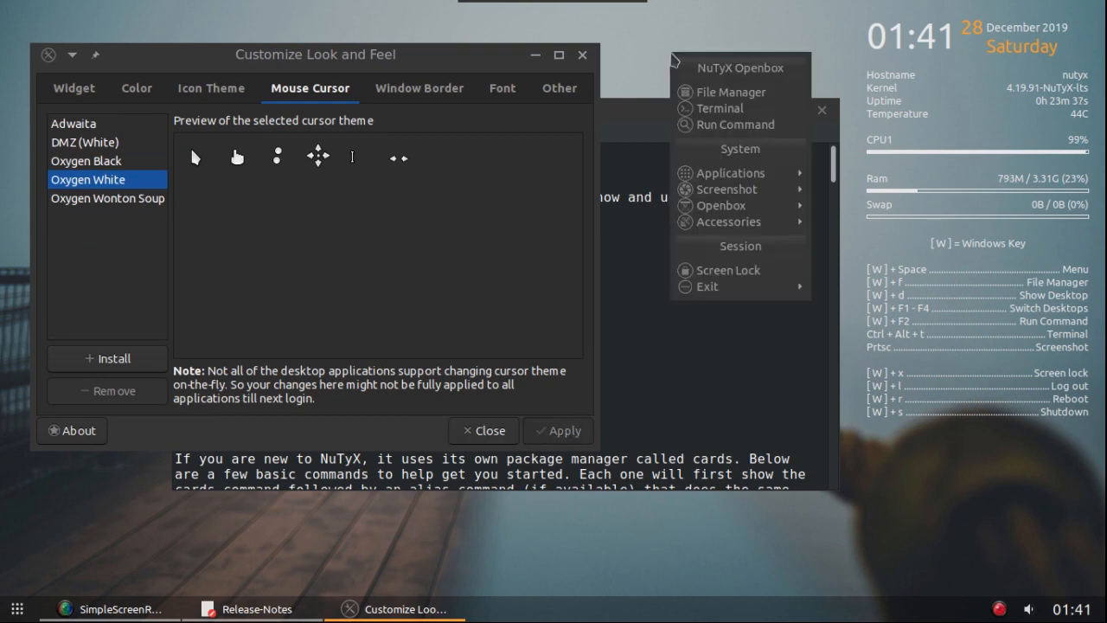
click(673, 60)
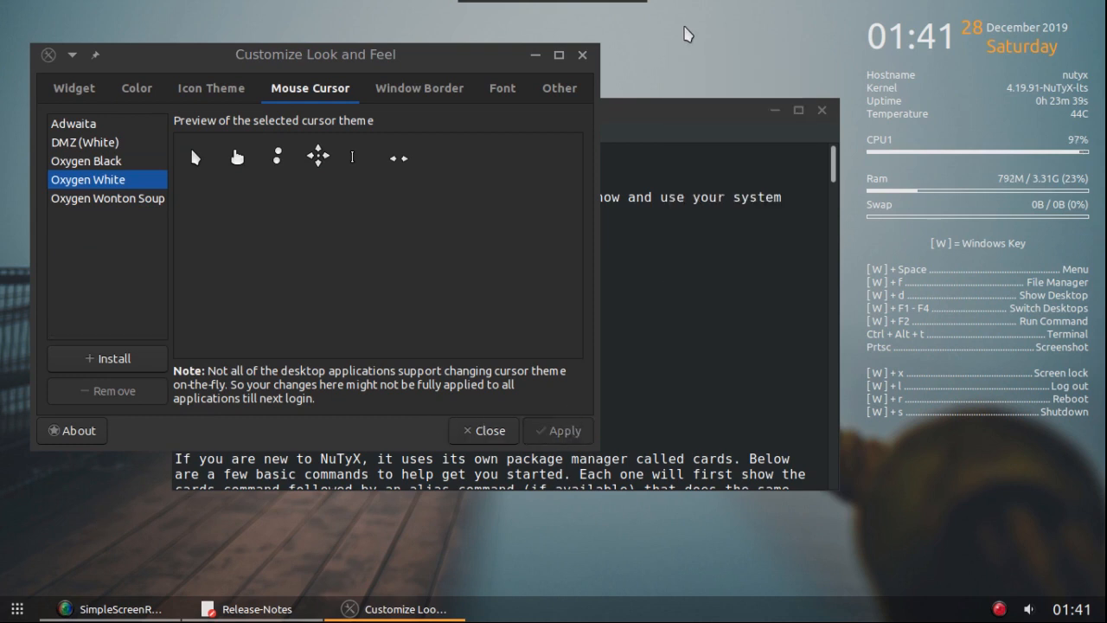
right_click(692, 26)
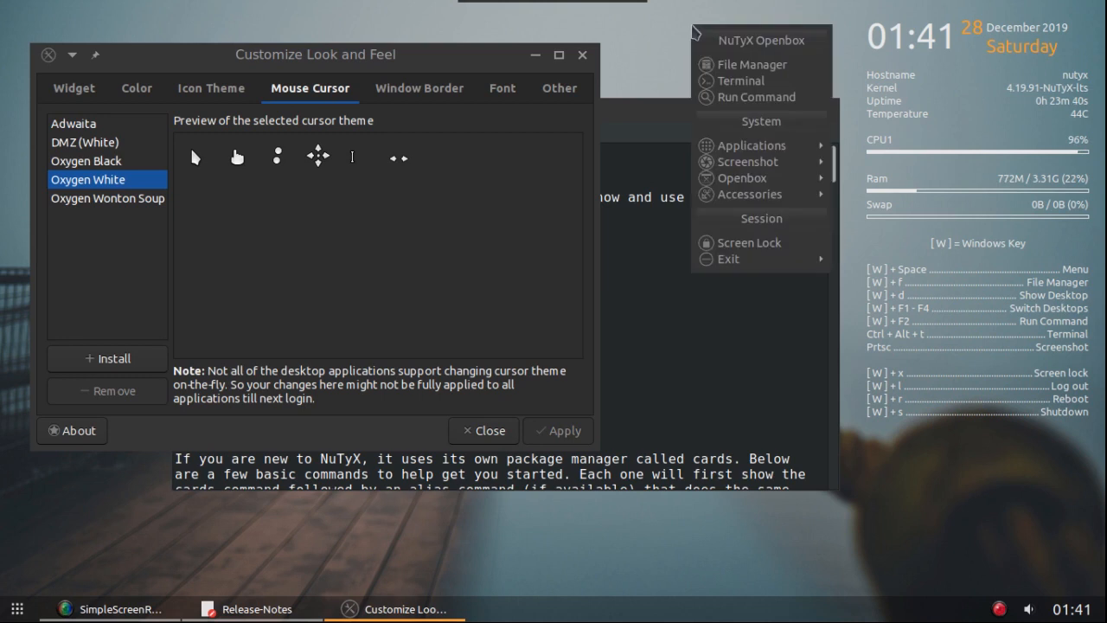
click(649, 65)
right_click(703, 43)
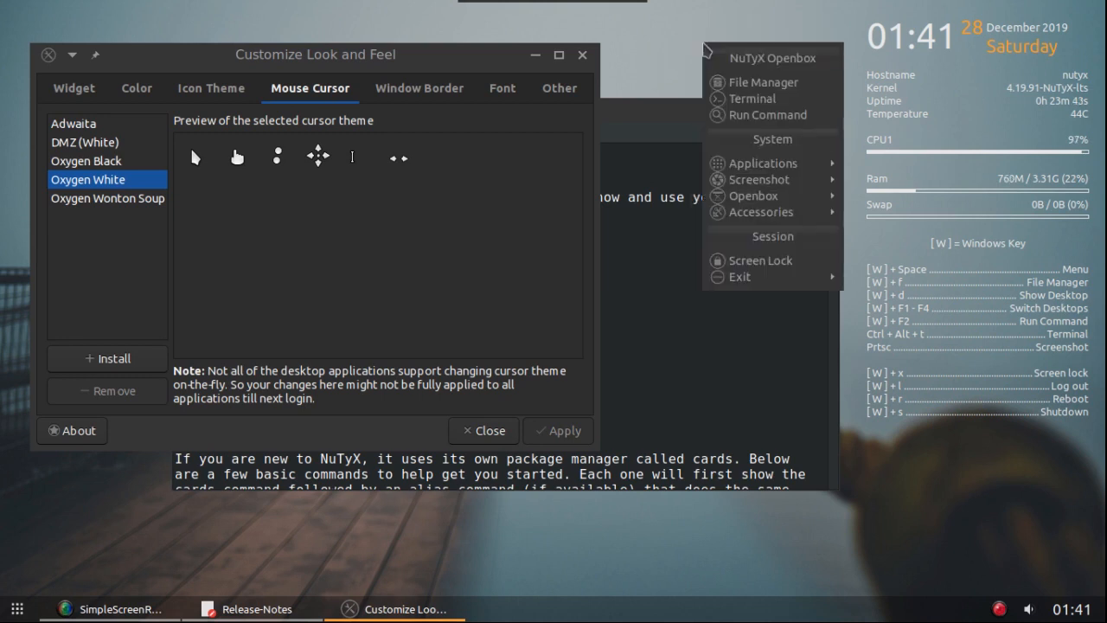
click(674, 73)
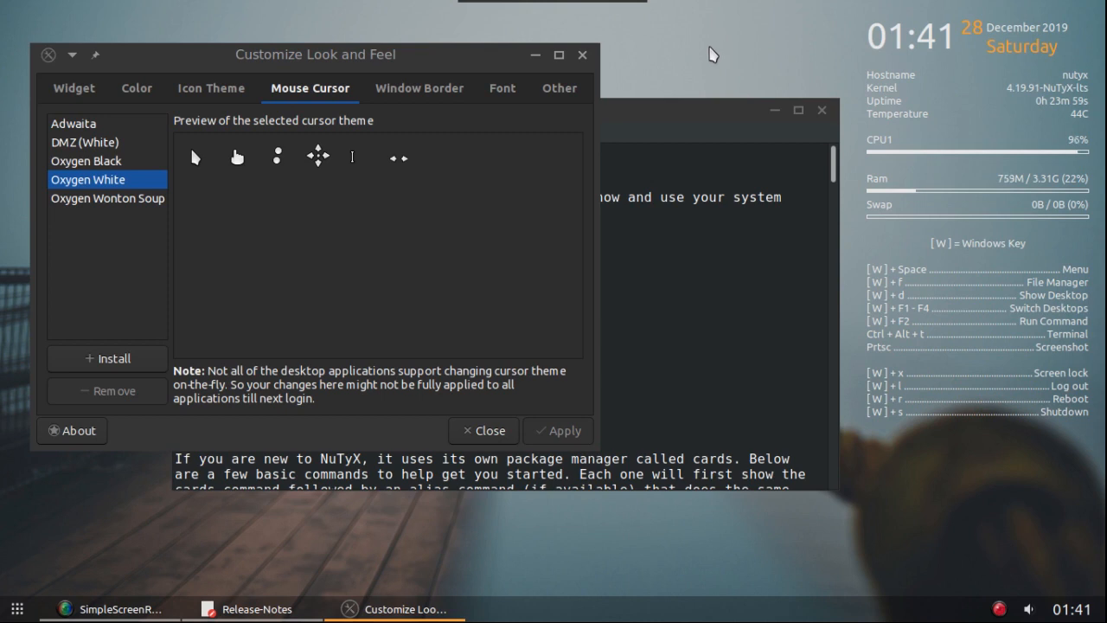
right_click(710, 49)
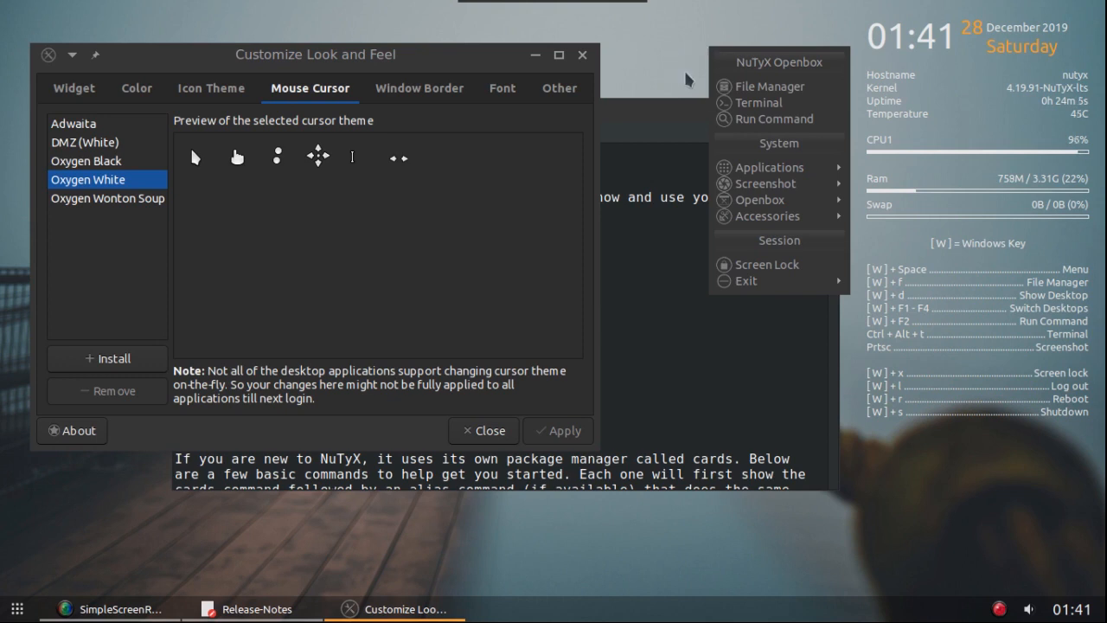
mouse_move(783, 217)
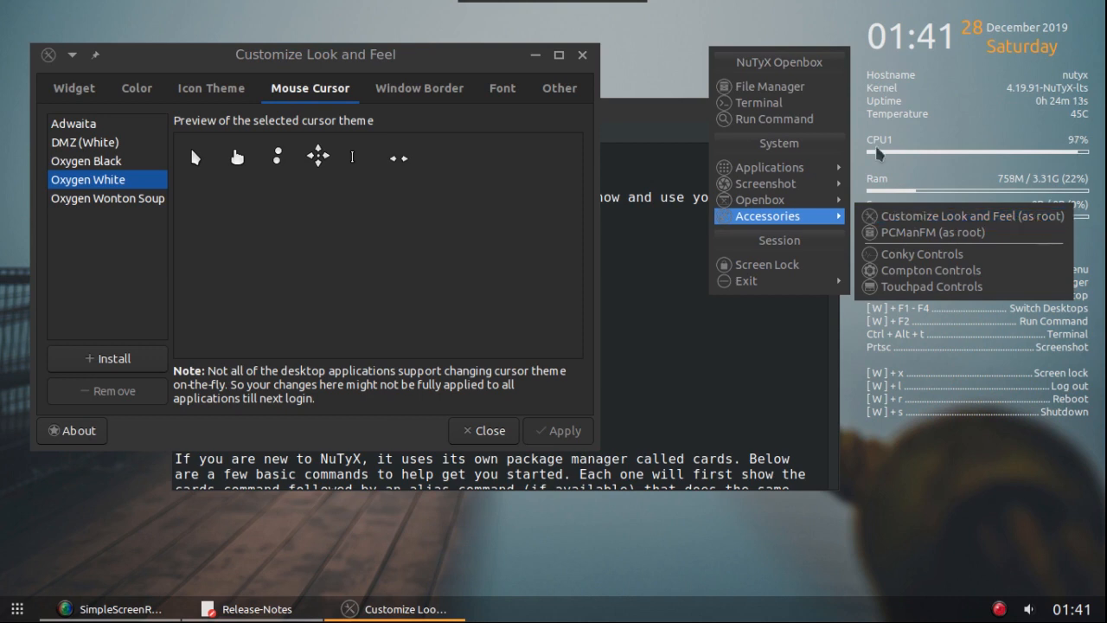
click(679, 63)
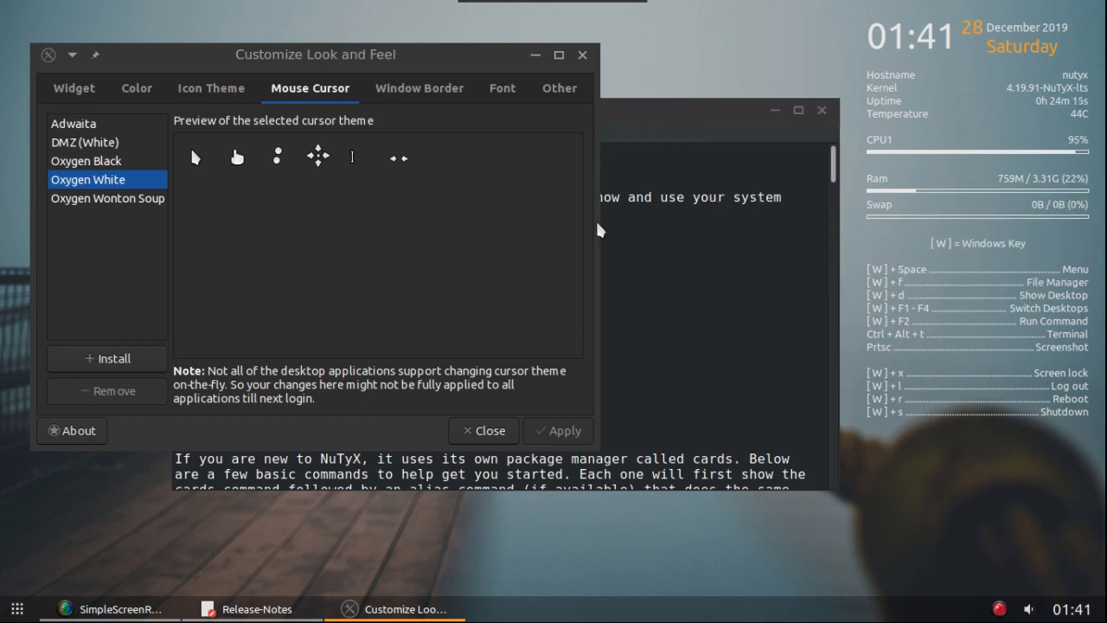
Step: Select the Oxygen Wonton Soup cursor theme, close Customize Look and Feel, and highlight the PAPIRUS FOLDERS SCRIPT topic in the Release-Notes
click(124, 200)
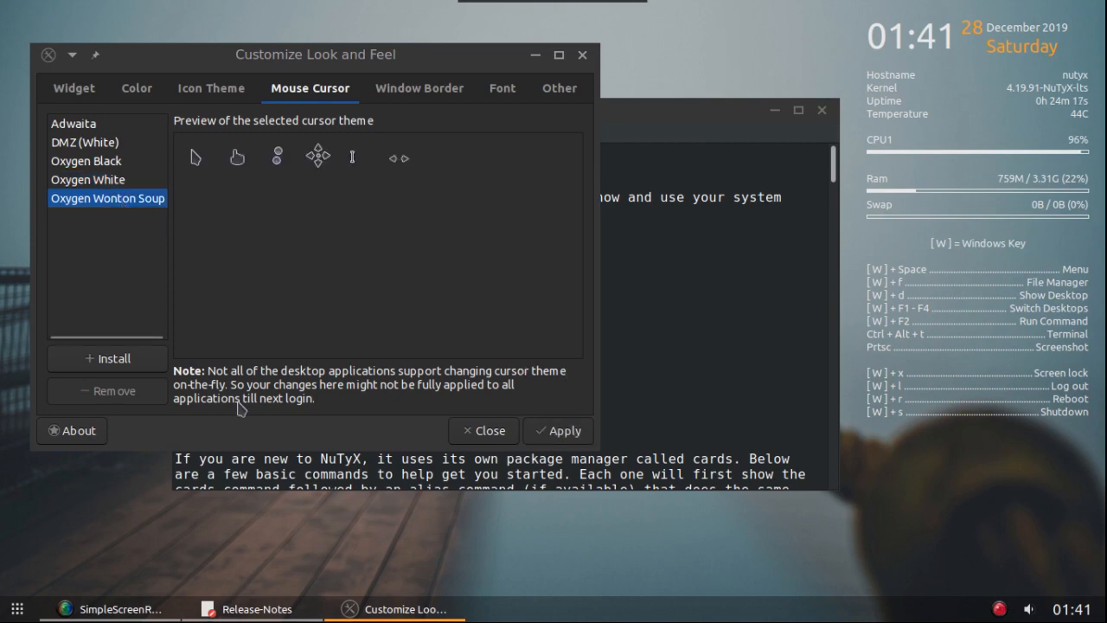
click(486, 431)
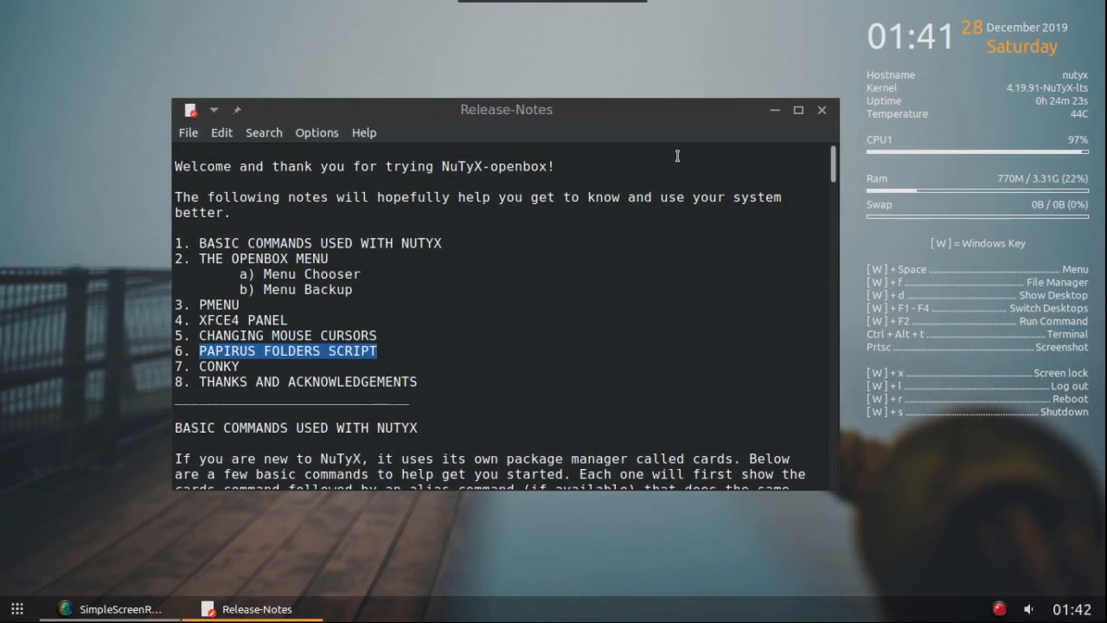
Step: Reopen Customize Look and Feel from the desktop menu's Settings entries, apply the Papirus-Dark icon theme, and close the window
right_click(48, 108)
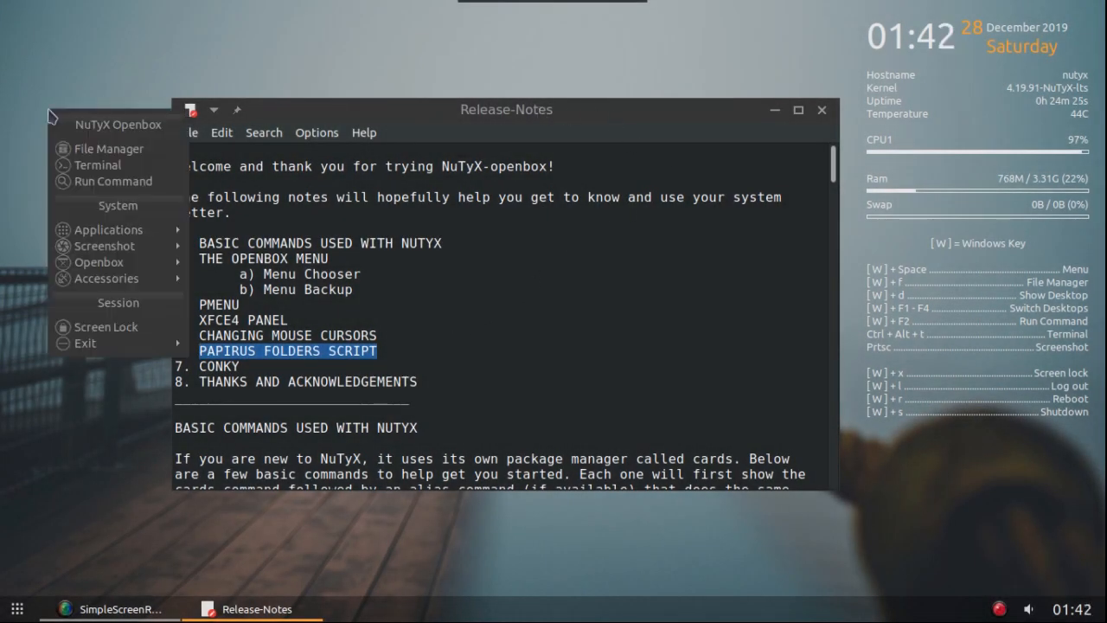
mouse_move(91, 231)
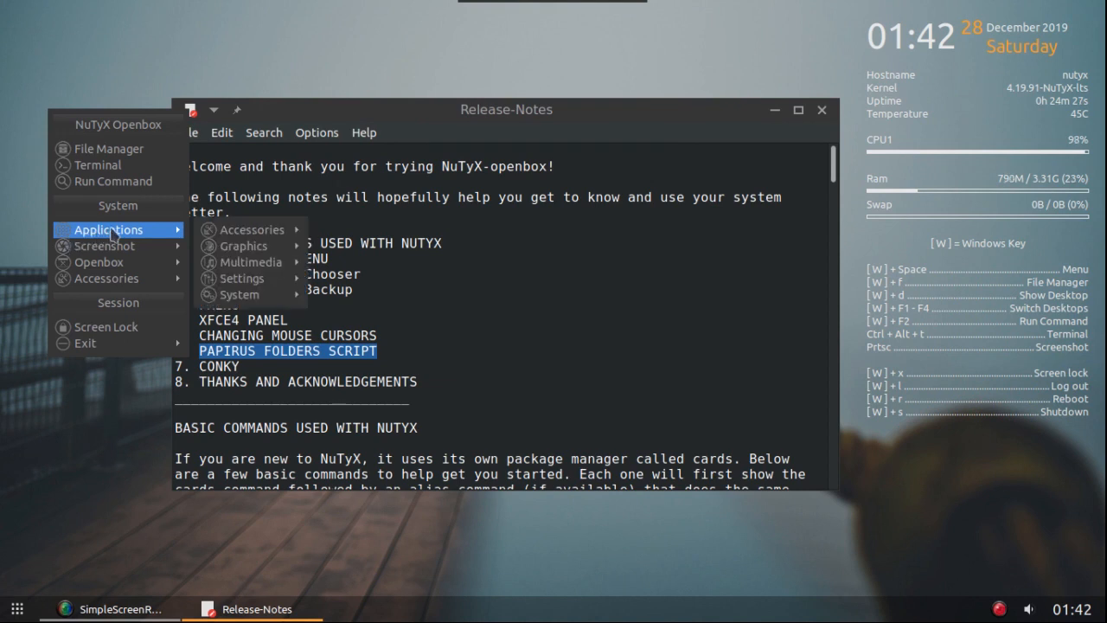
mouse_move(225, 278)
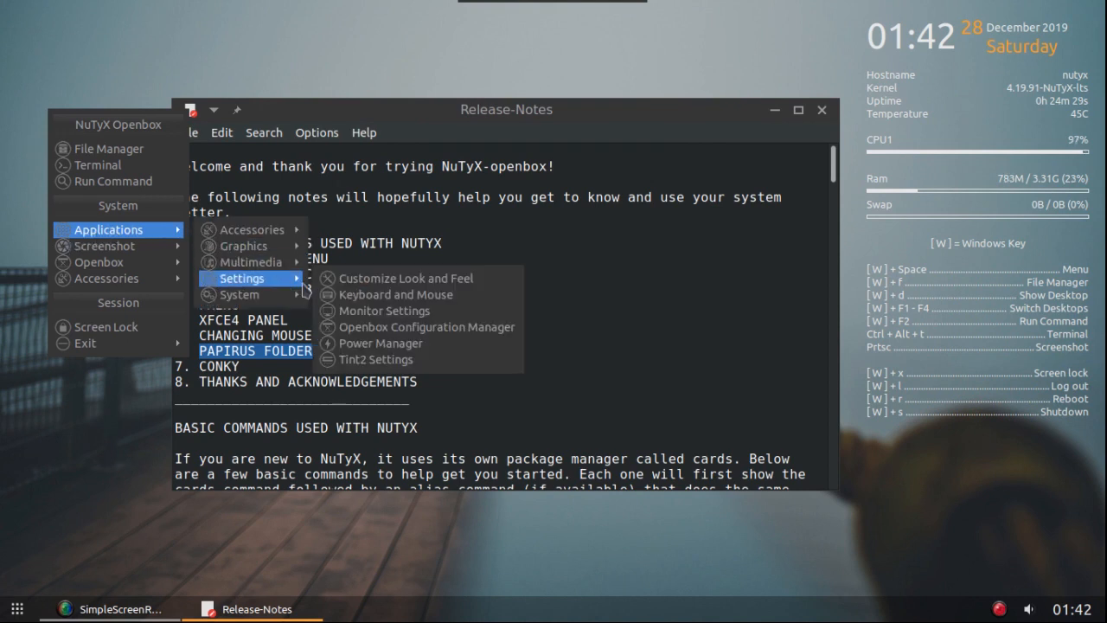
click(369, 280)
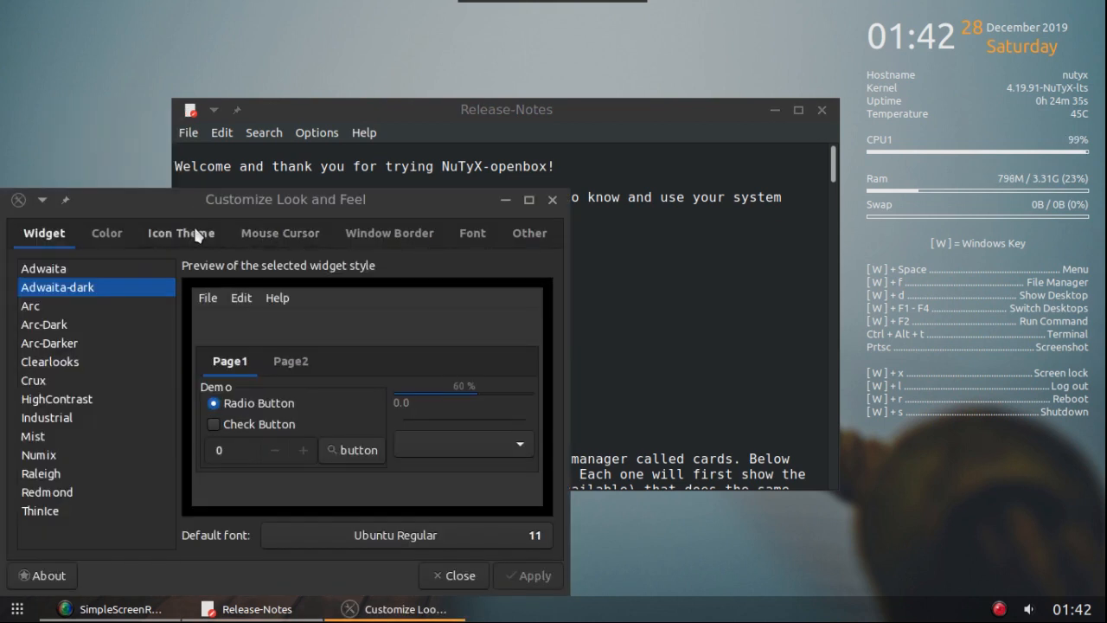
click(198, 236)
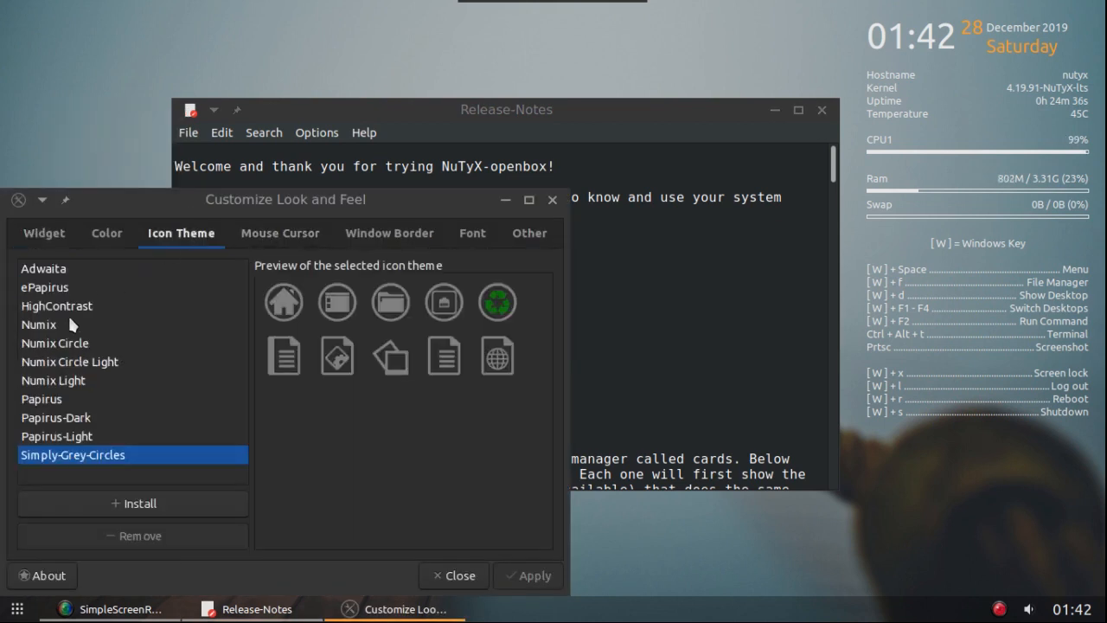
click(77, 419)
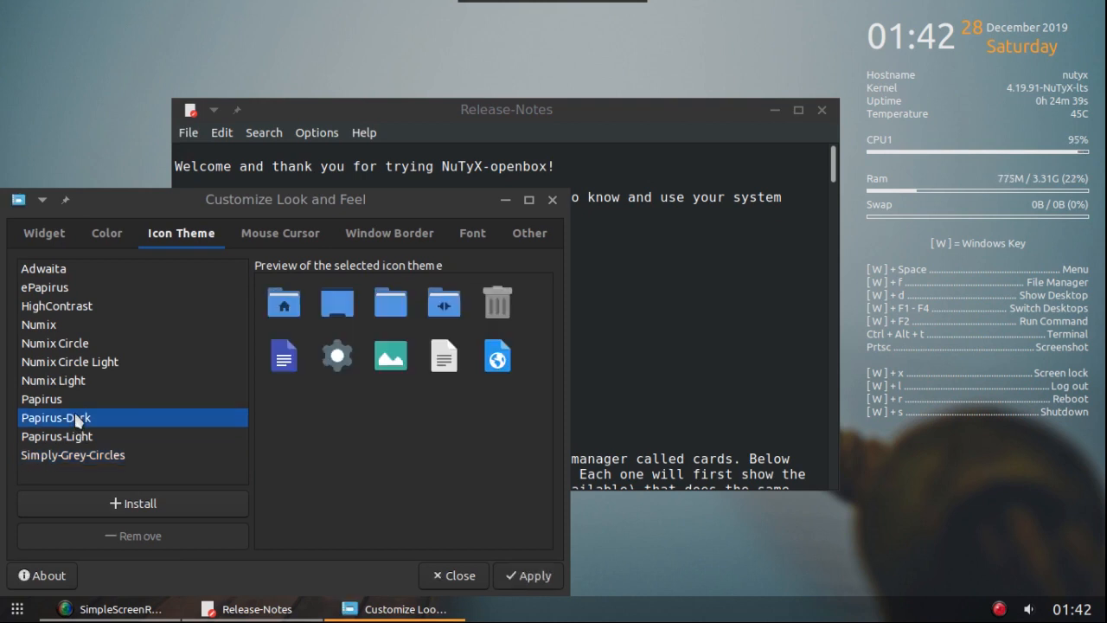
click(49, 232)
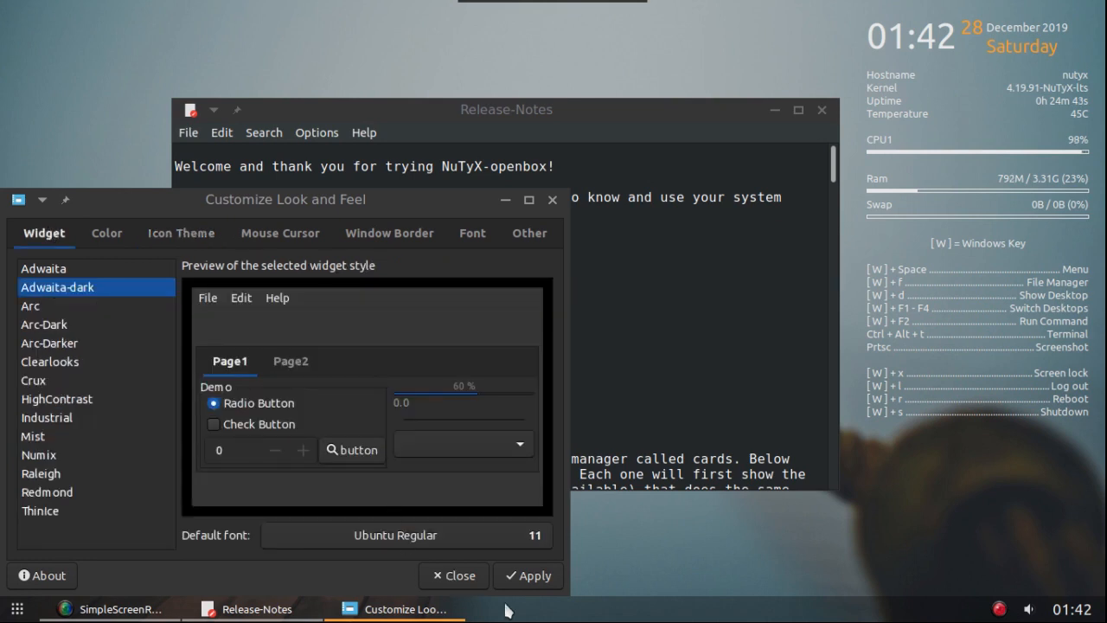
click(531, 576)
click(451, 576)
Step: Review the desktop menu's submenus and switch the desktop menu to Obmenu-Generator (Icons) with the Menu Chooser, then close the chooser
right_click(65, 113)
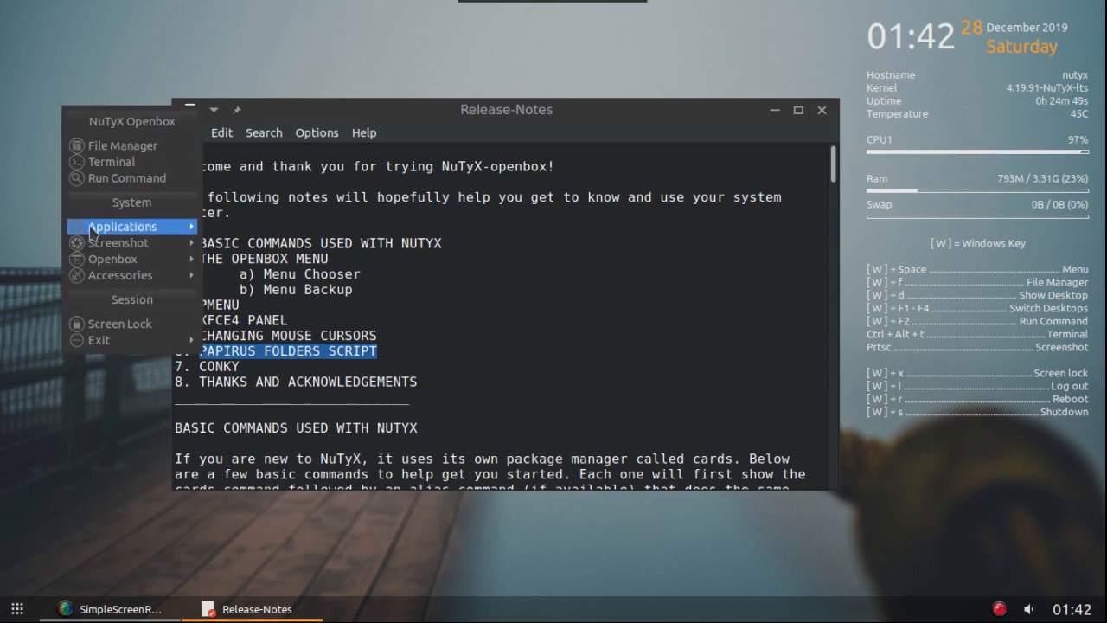
mouse_move(94, 230)
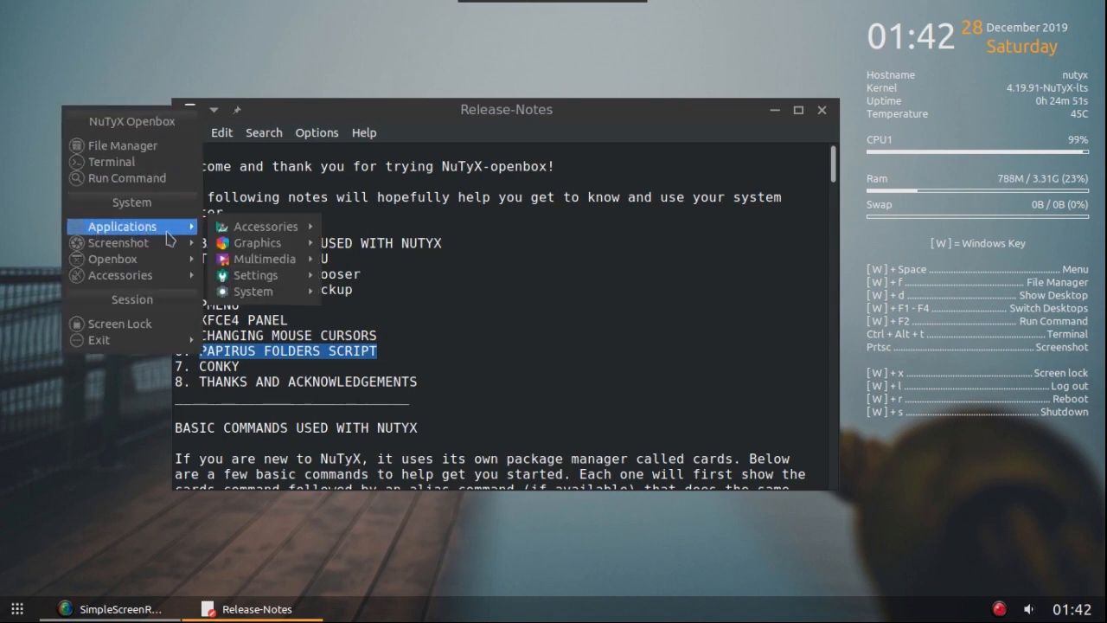
mouse_move(144, 278)
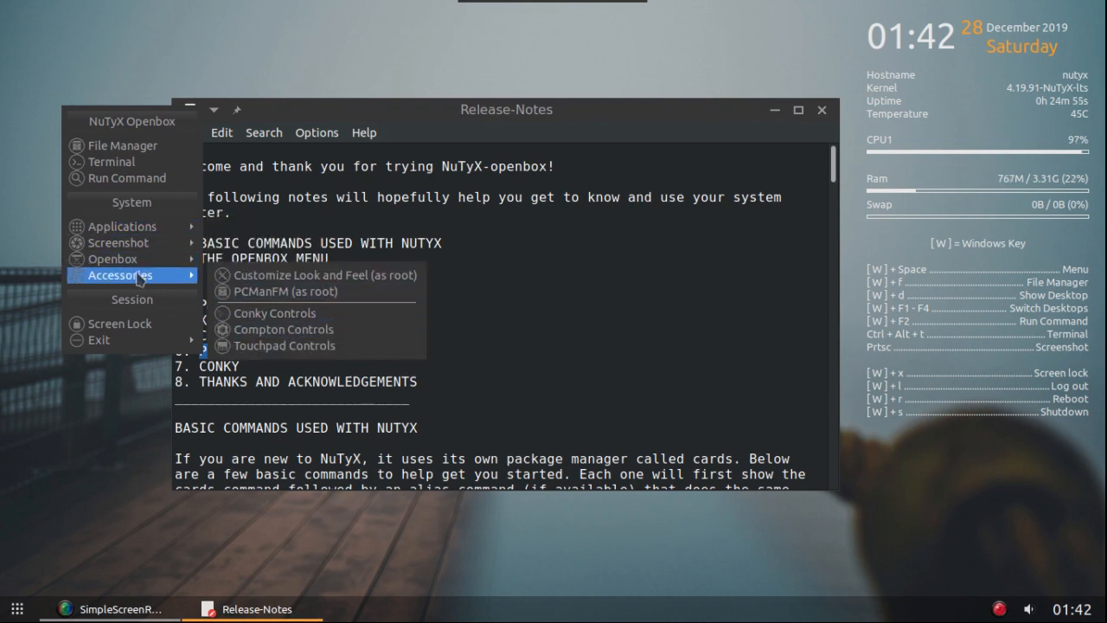
mouse_move(177, 259)
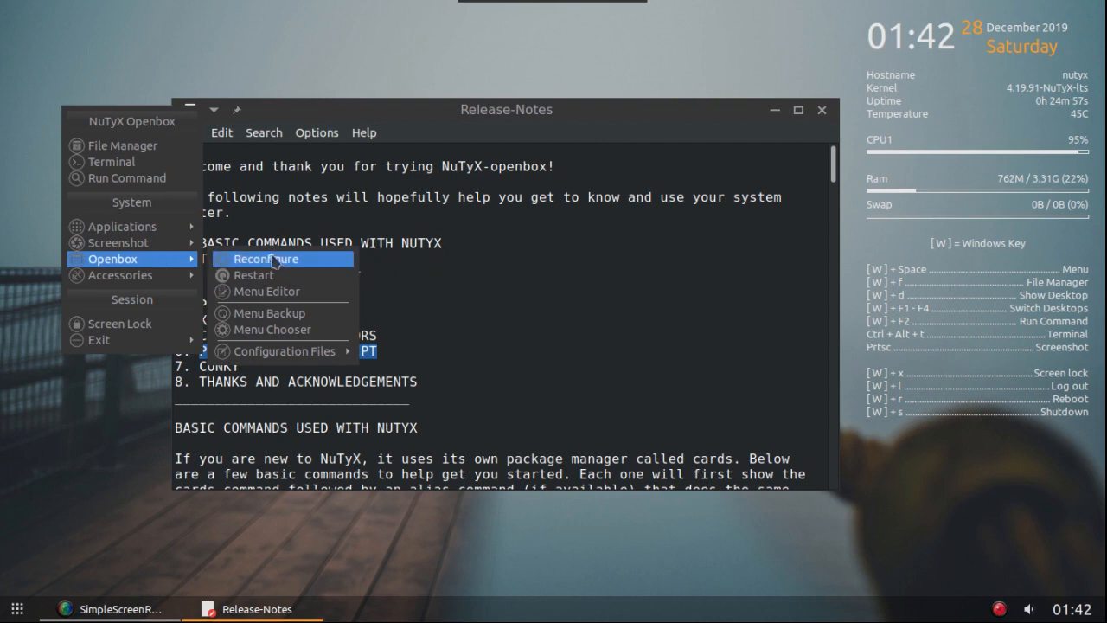
click(294, 329)
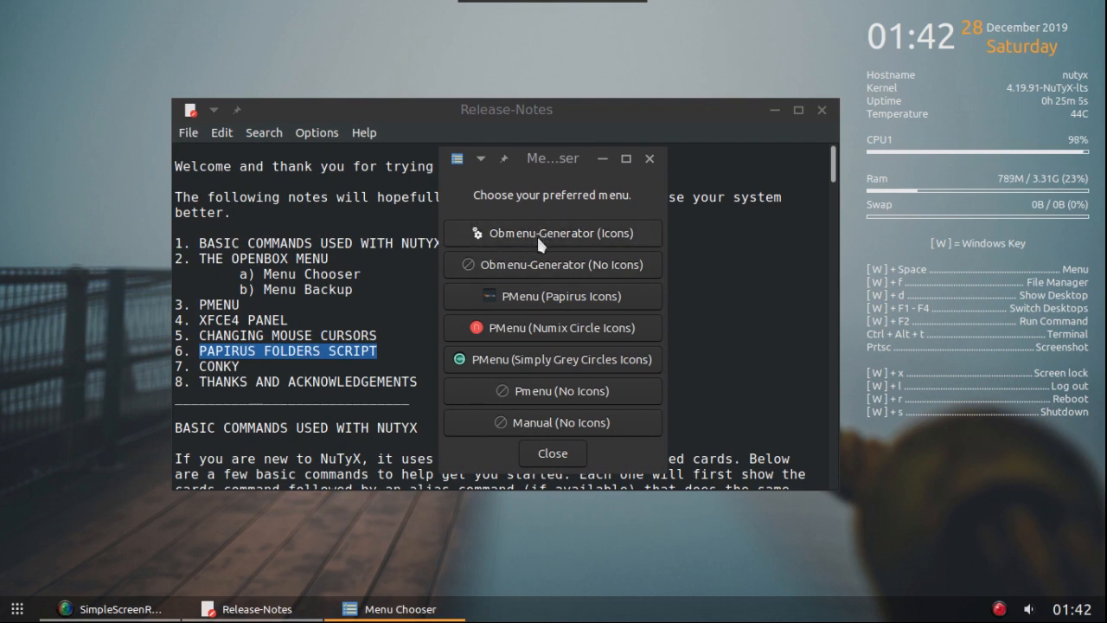
click(553, 454)
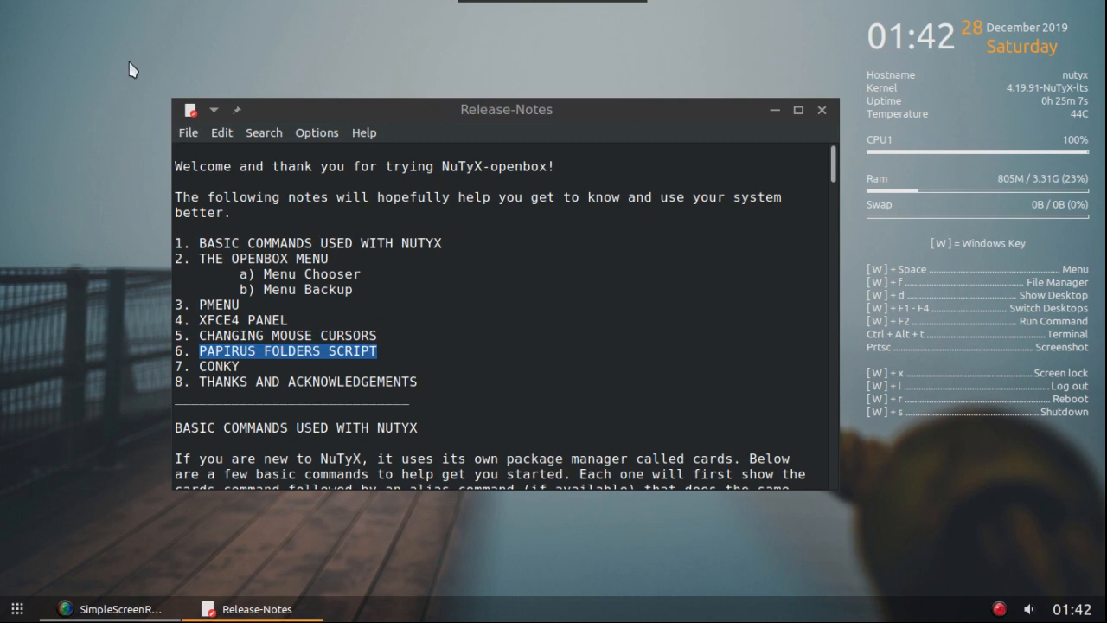
Step: View the icons in the new desktop menu, including the Graphics and Accessories submenus, and dismiss the menu
right_click(55, 67)
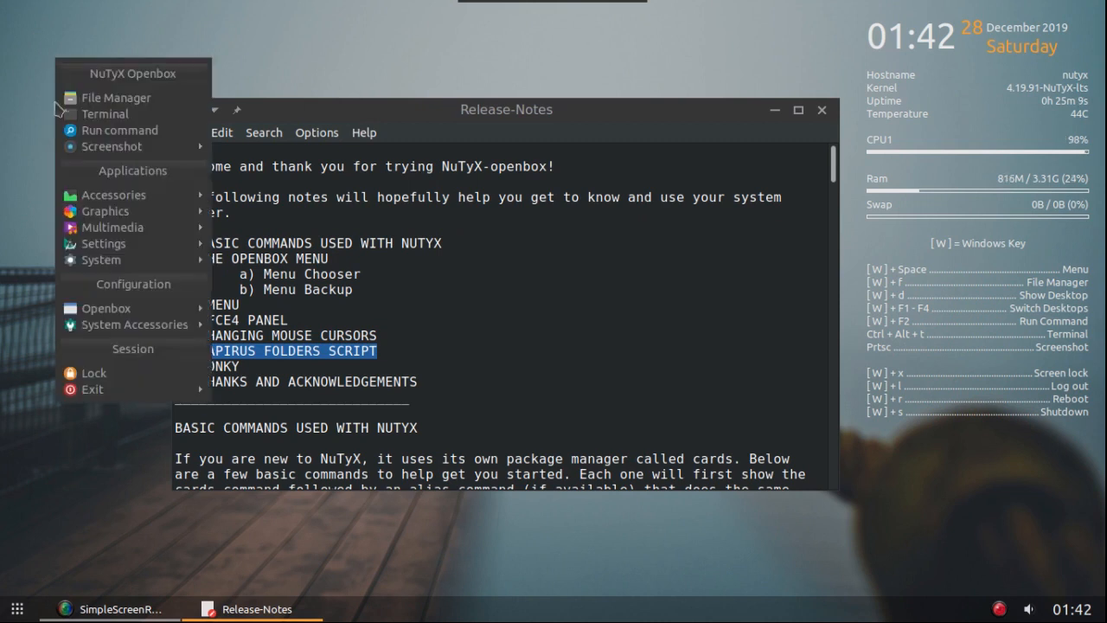
mouse_move(144, 216)
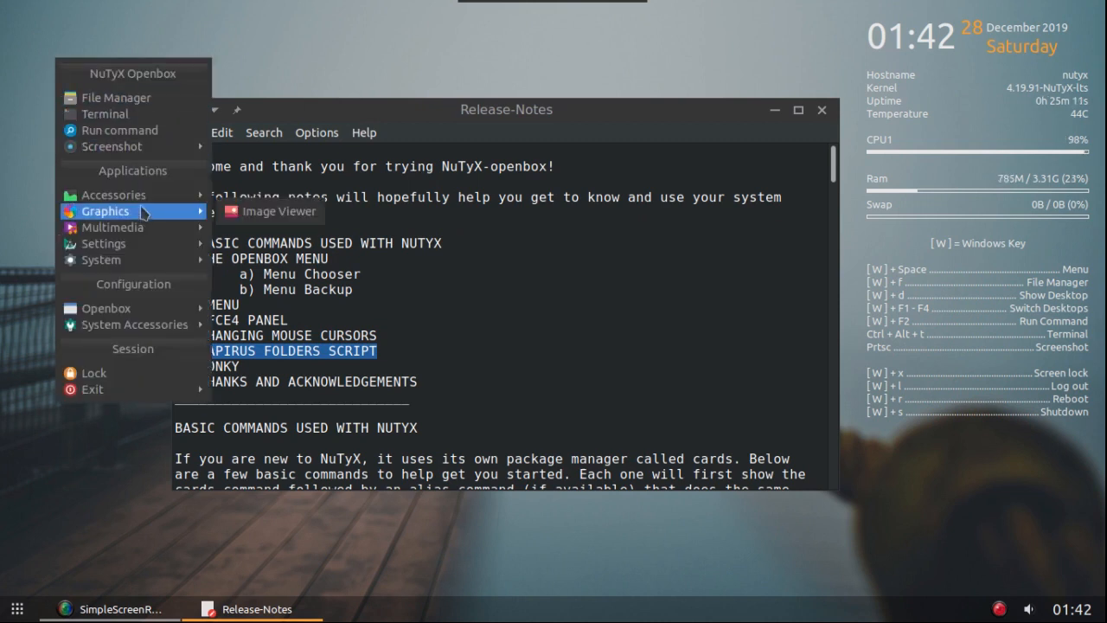
mouse_move(143, 196)
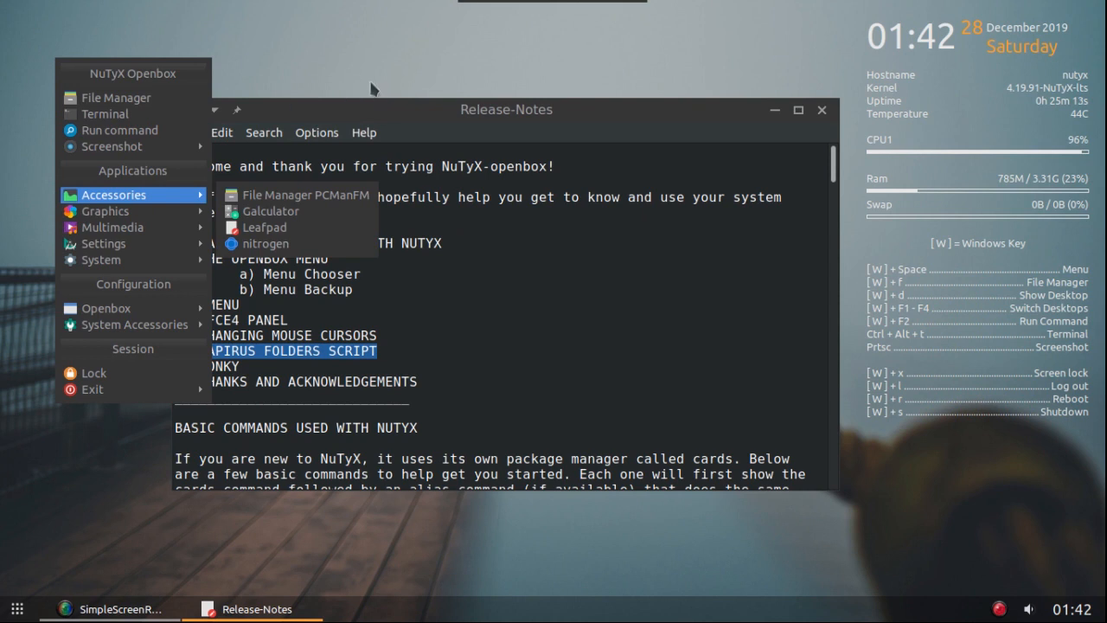
click(365, 85)
Step: Move the Release-Notes window aside and open the file manager, positioning its window fully in view
drag(424, 108, 654, 89)
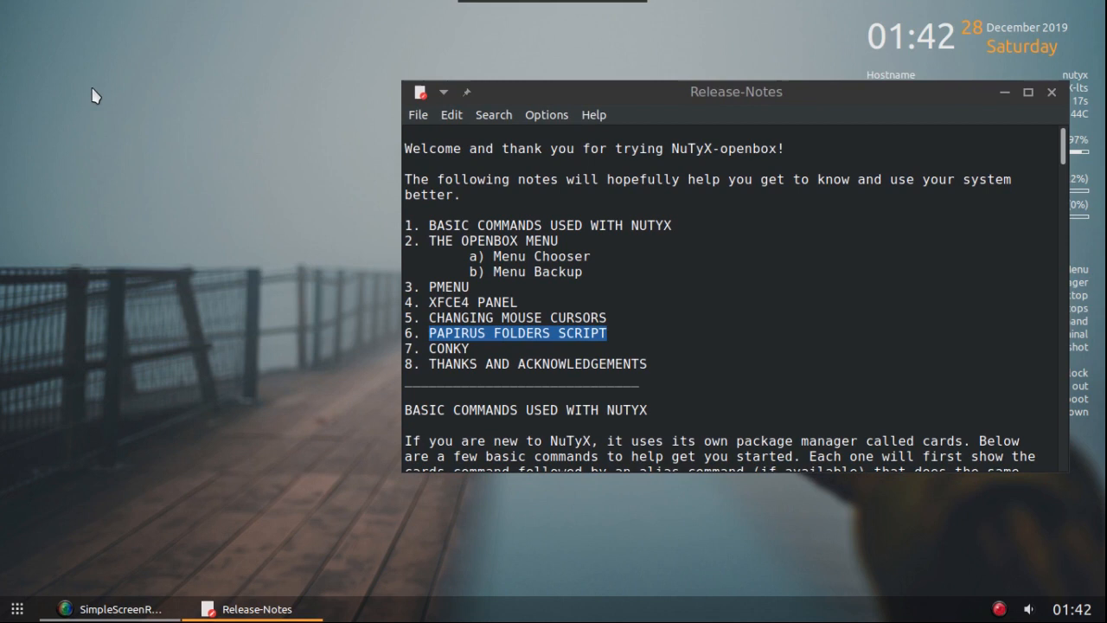
right_click(24, 63)
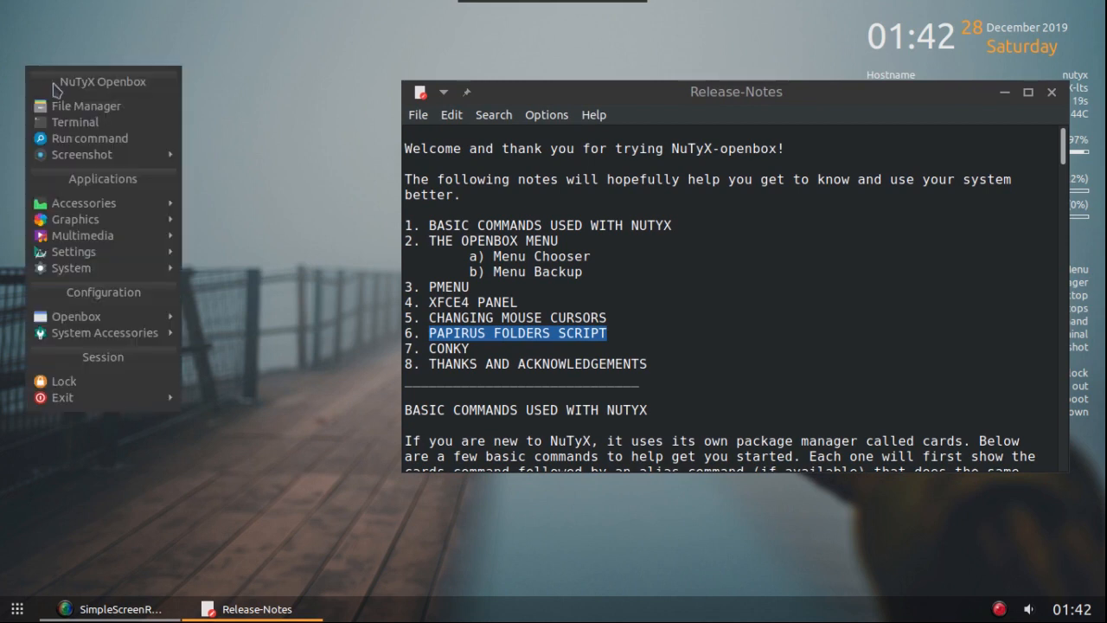
click(52, 99)
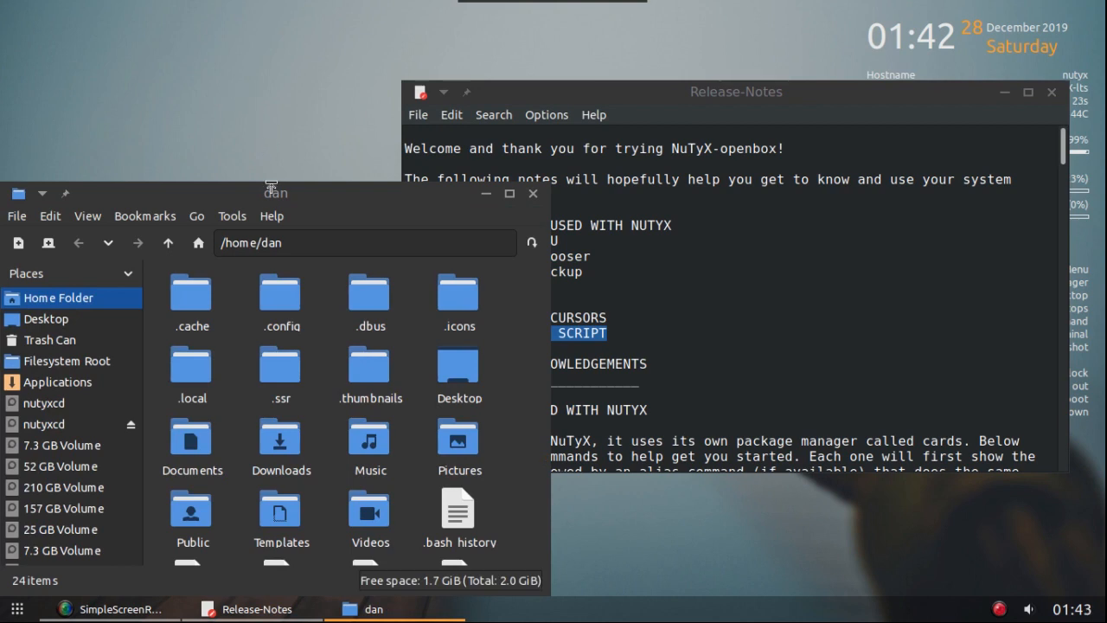
drag(261, 190, 298, 40)
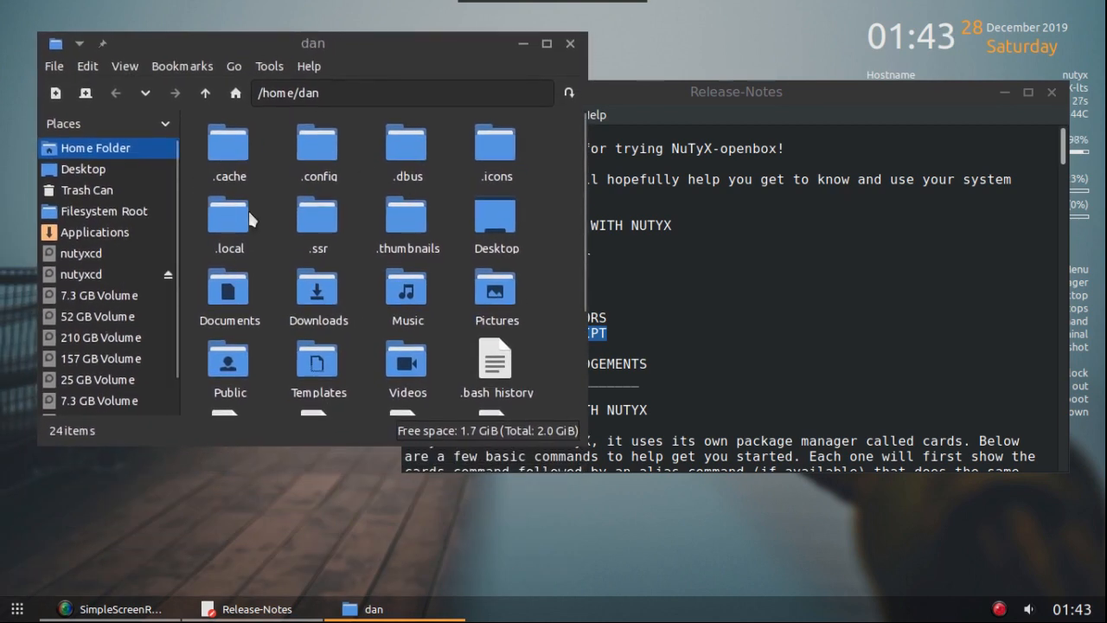
Step: Turn off the display of hidden files in the home folder and close the file manager
right_click(555, 241)
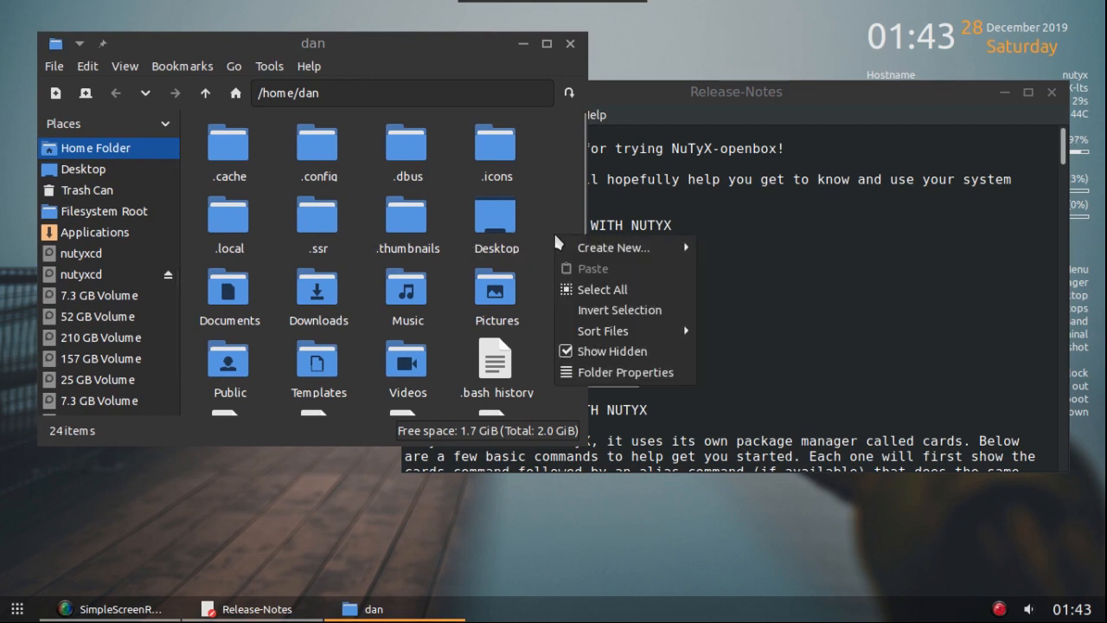
click(573, 349)
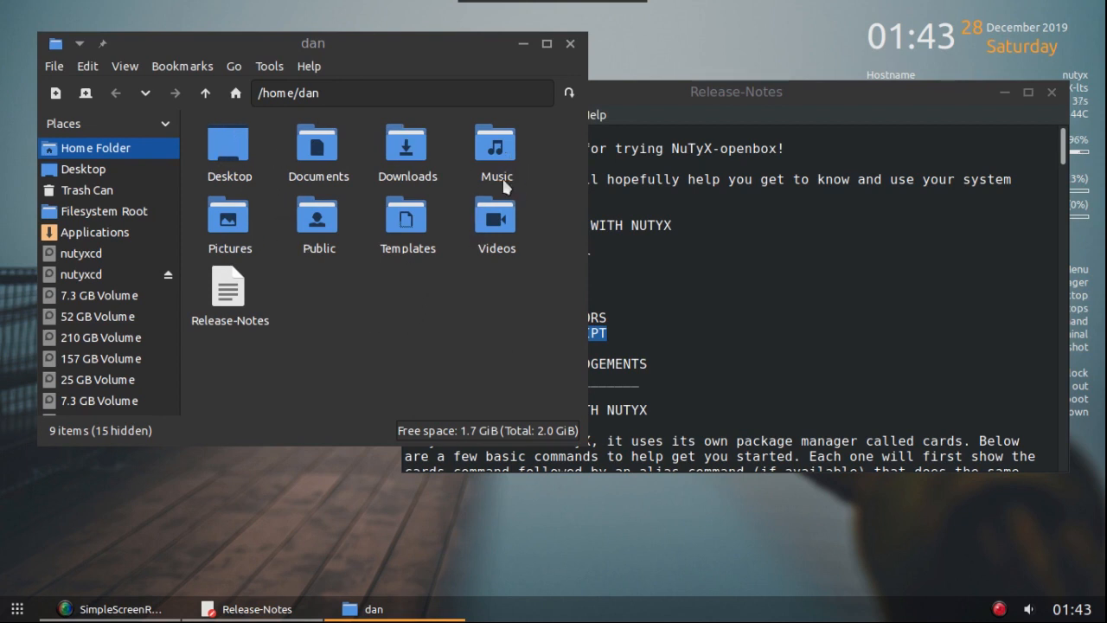
click(570, 44)
Step: Close the file manager and list the available Papirus folder colors in a new terminal with papirus-folders -l
mouse_move(501, 4)
click(549, 17)
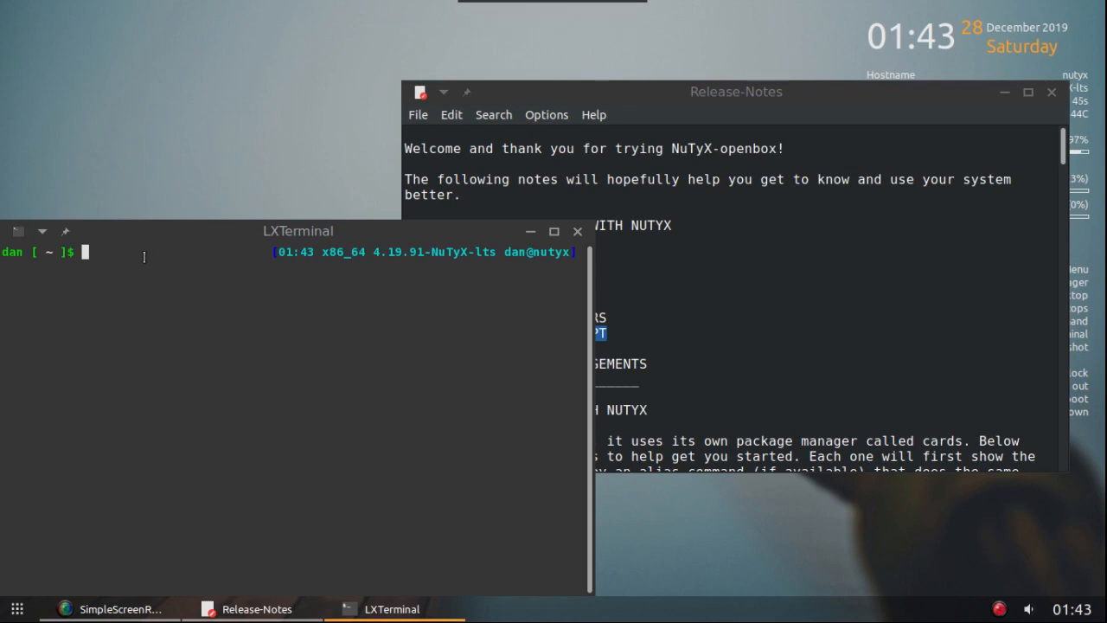
text(papirus-folder -)
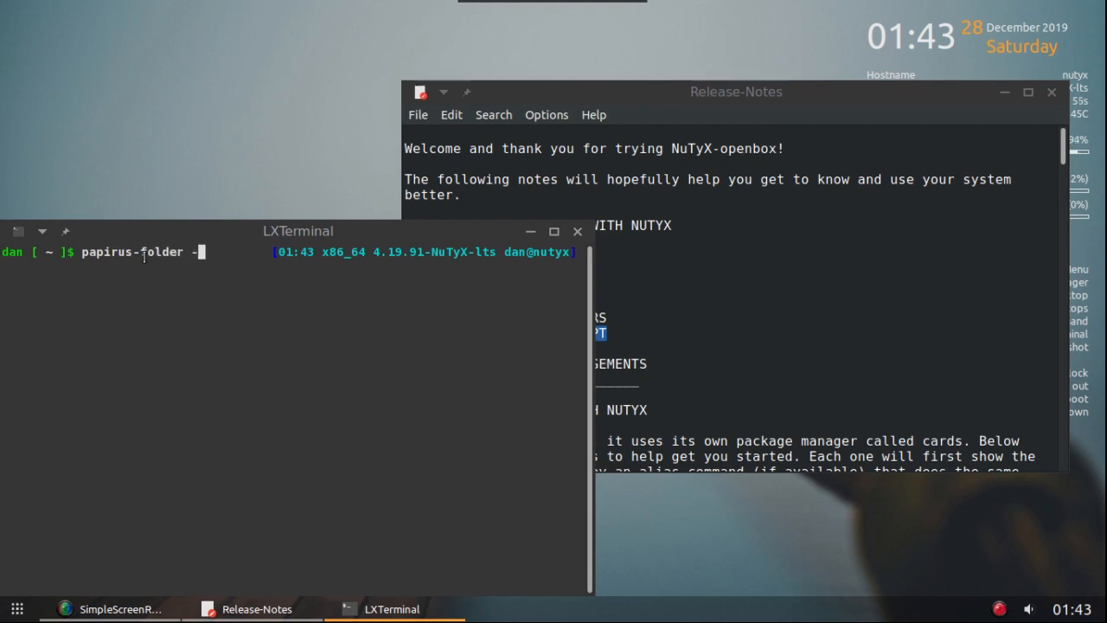
key(BackSpace)
key(BackSpace)
text(s -l)
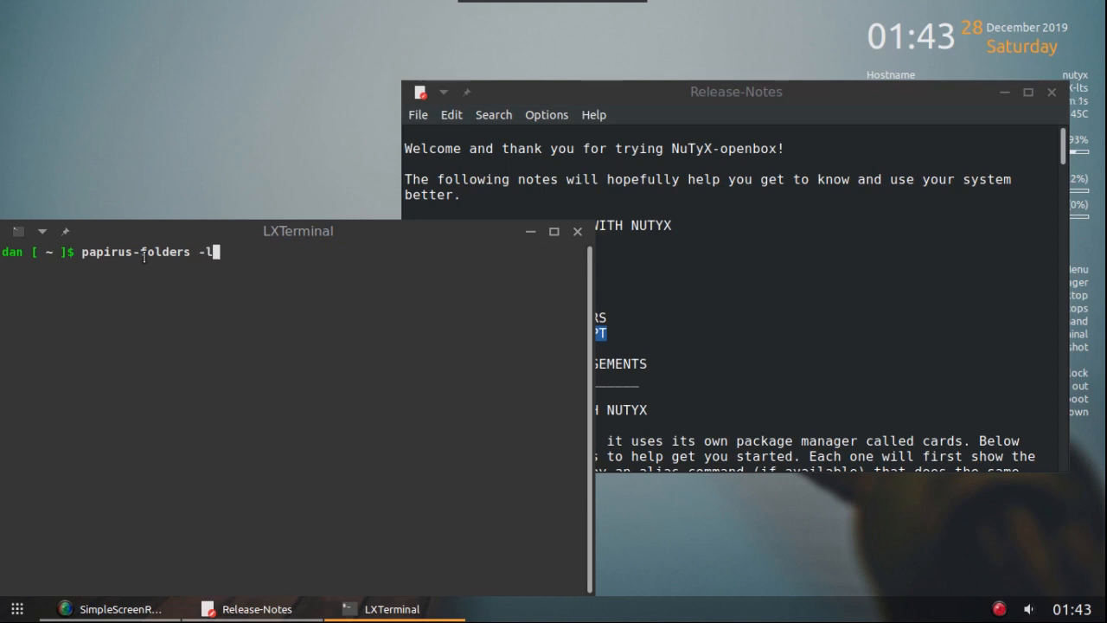
key(Return)
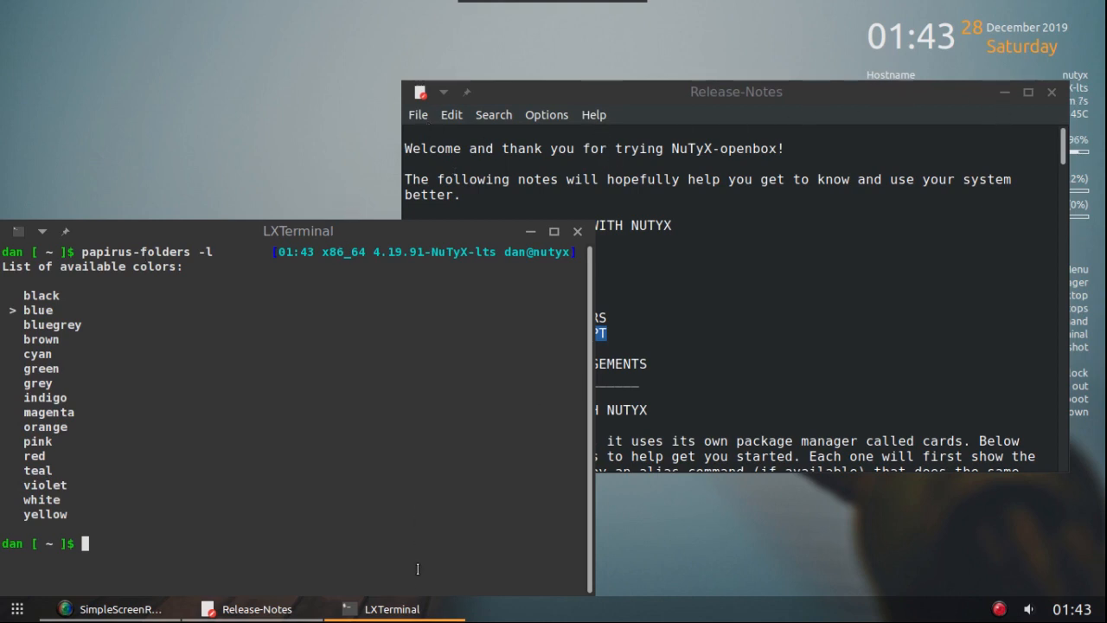
Step: Minimize the open windows, apply the fiery horse image as the desktop wallpaper with Nitrogen, and close Nitrogen
click(1003, 93)
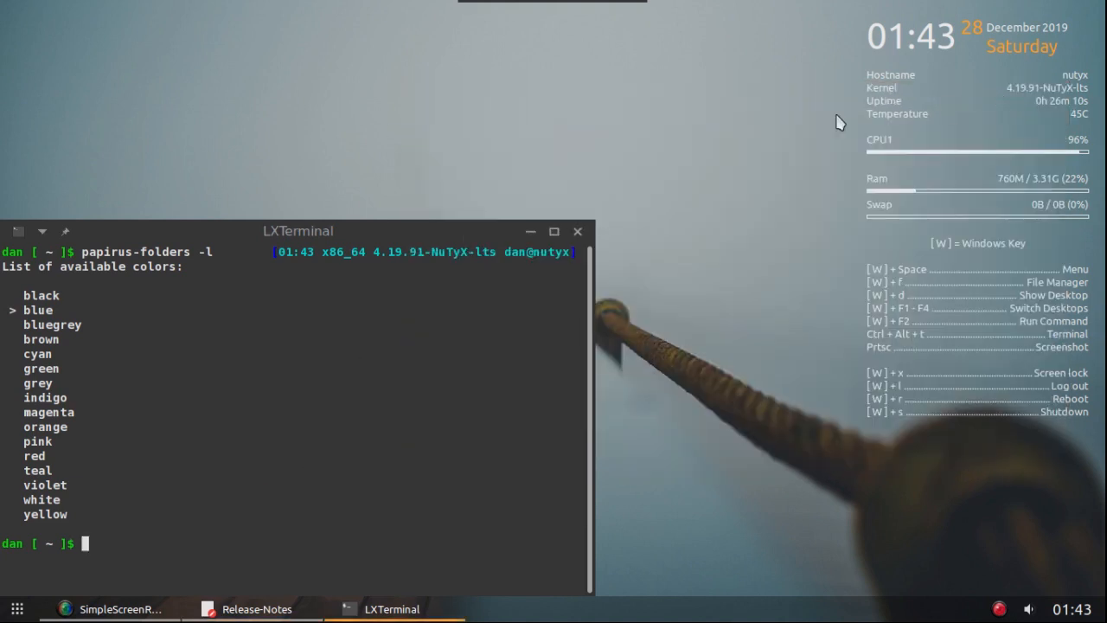
click(531, 234)
right_click(241, 54)
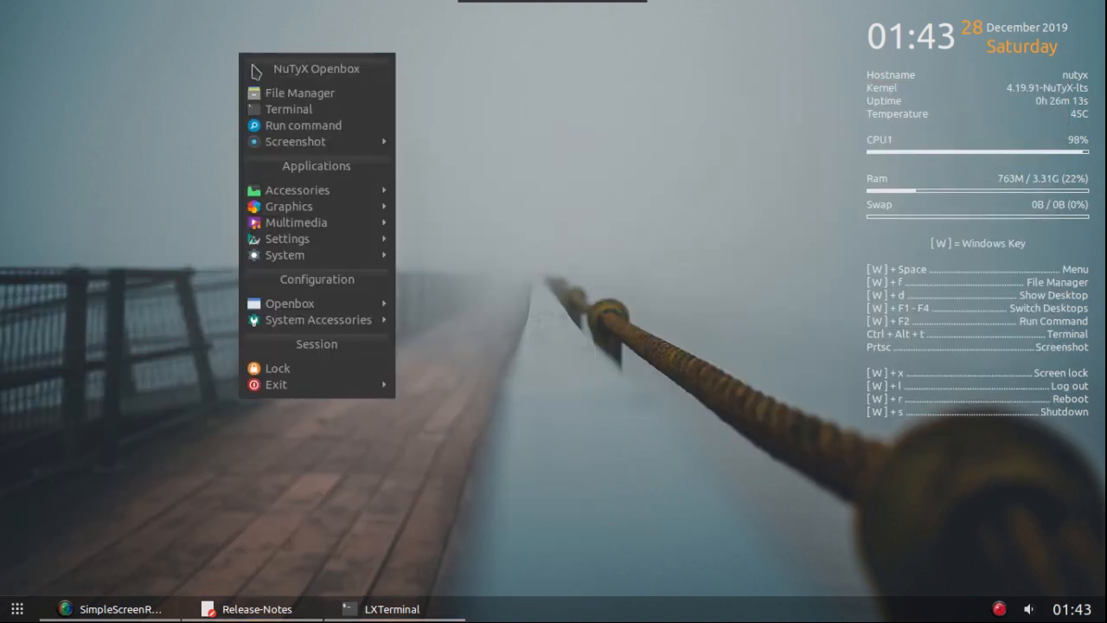
mouse_move(298, 190)
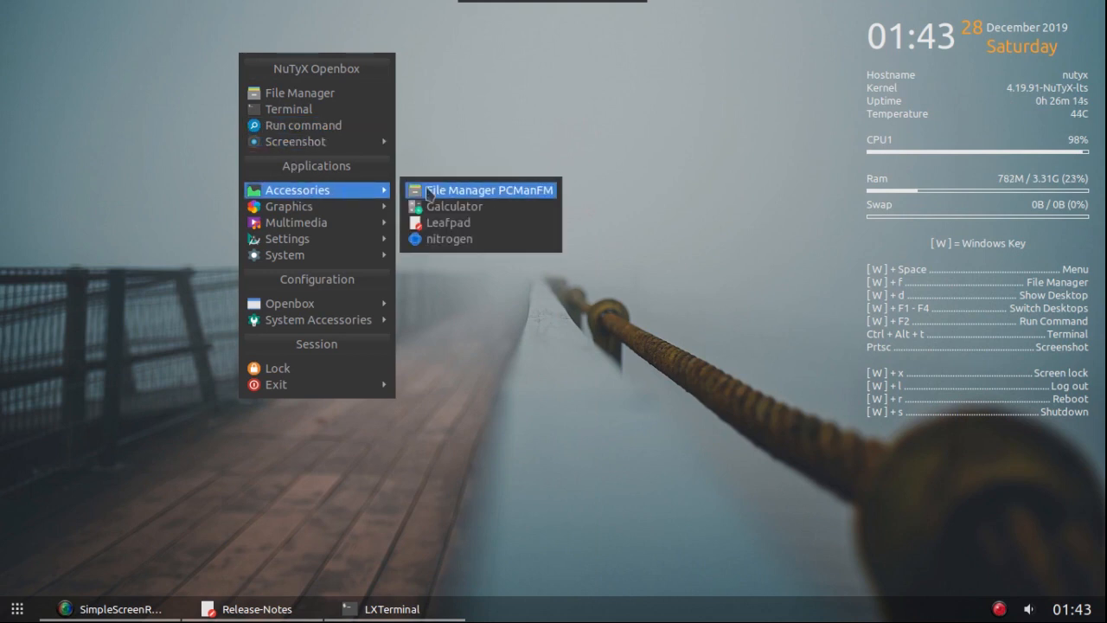
click(450, 240)
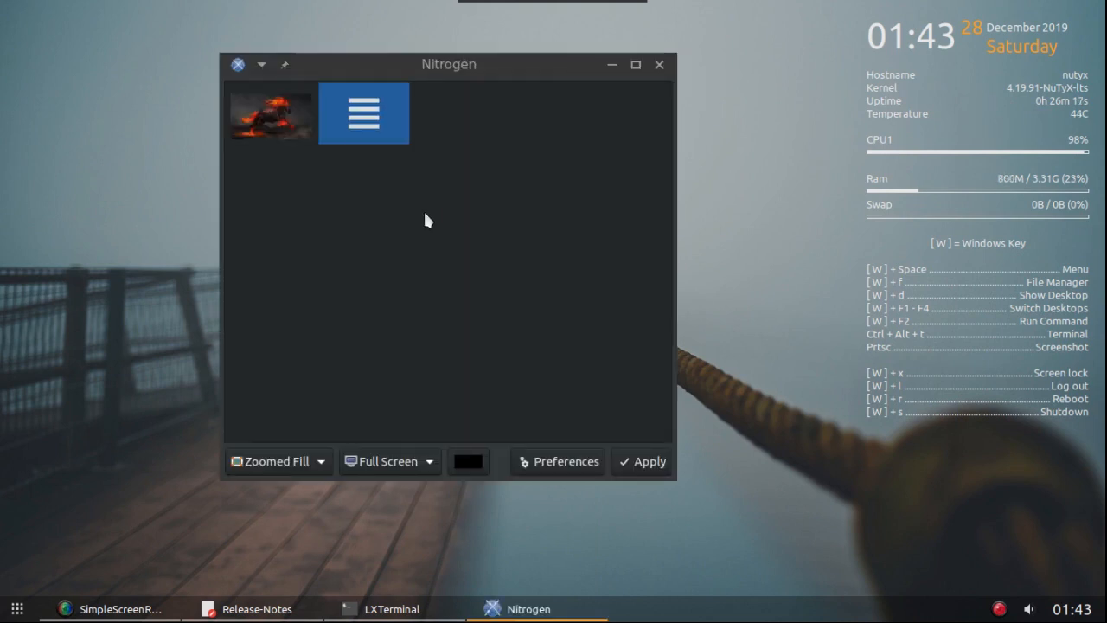
click(281, 125)
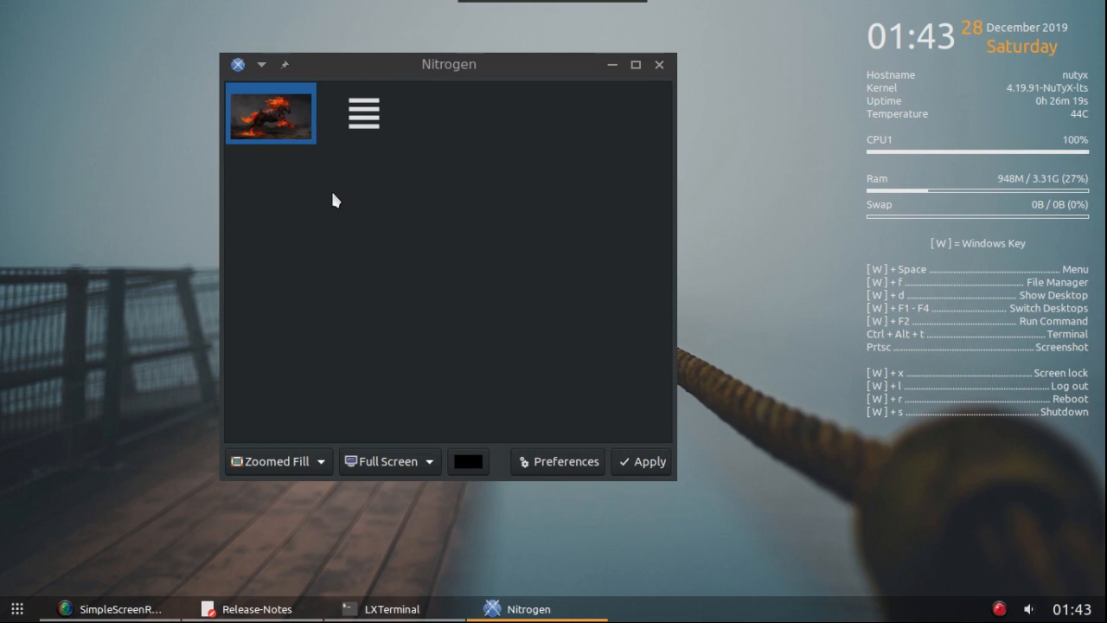
click(638, 461)
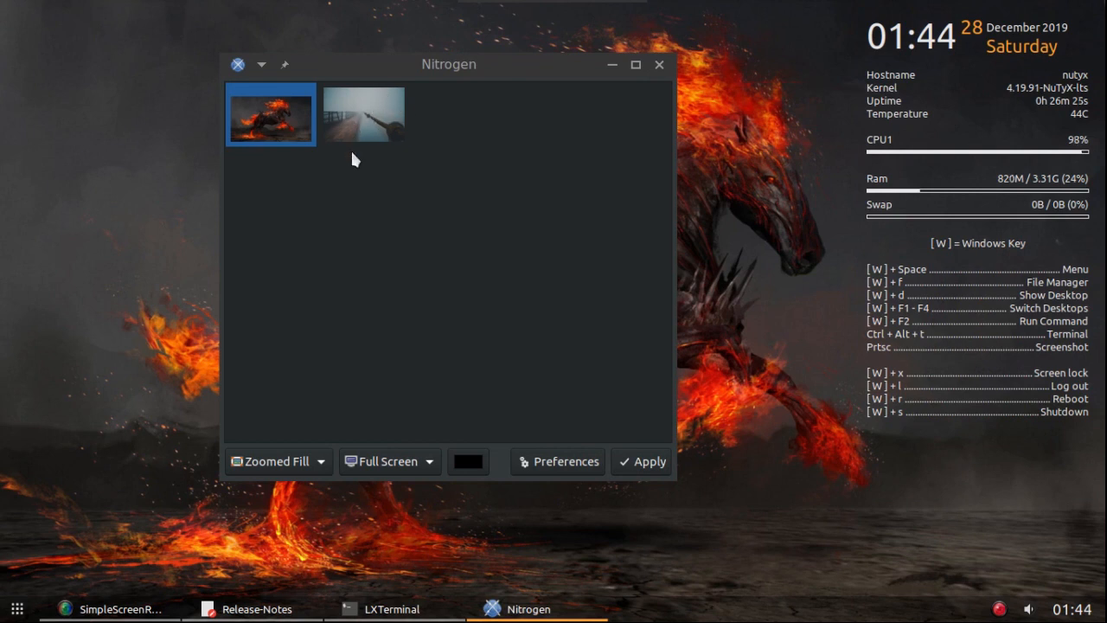
click(659, 66)
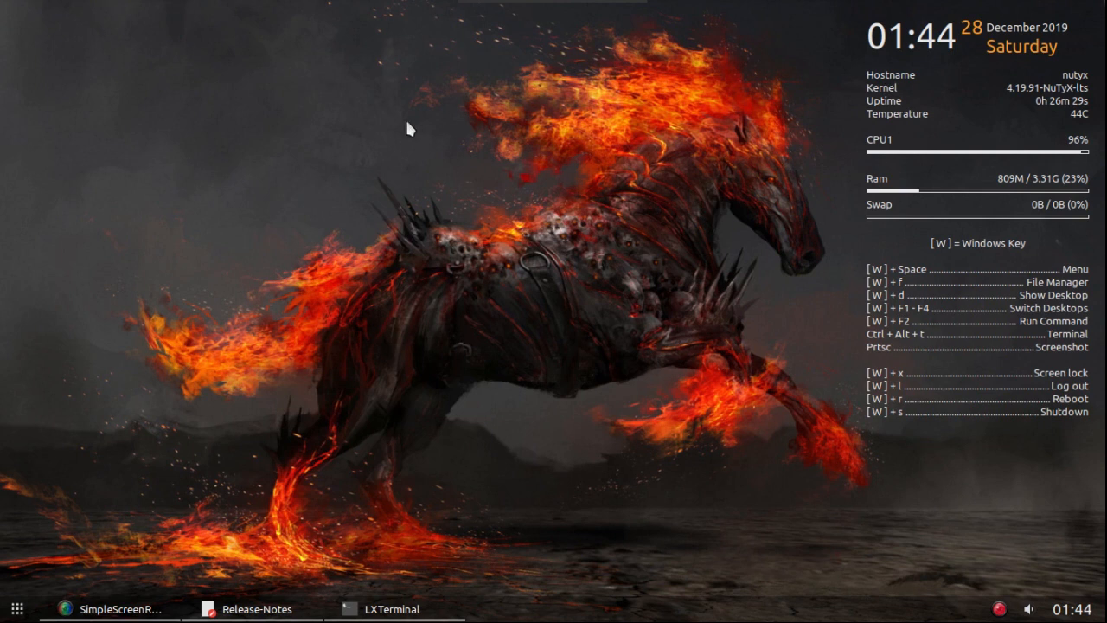
Step: Restore the terminal and run sudo papirus-folders -C orange, authenticating with the account password
click(391, 609)
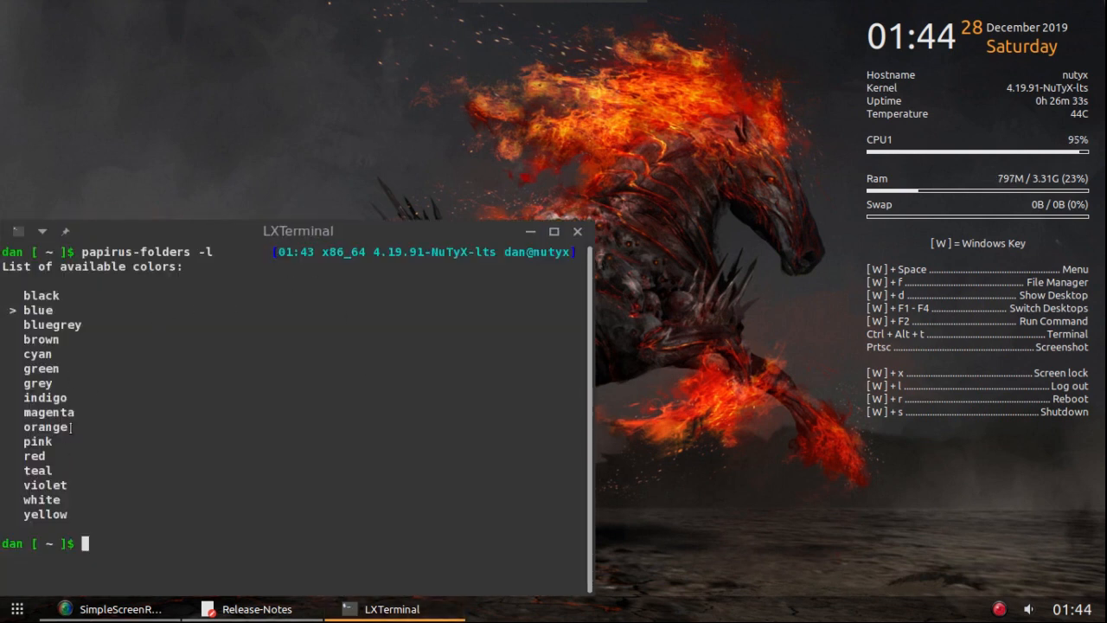
double_click(45, 426)
click(110, 545)
text(sudo )
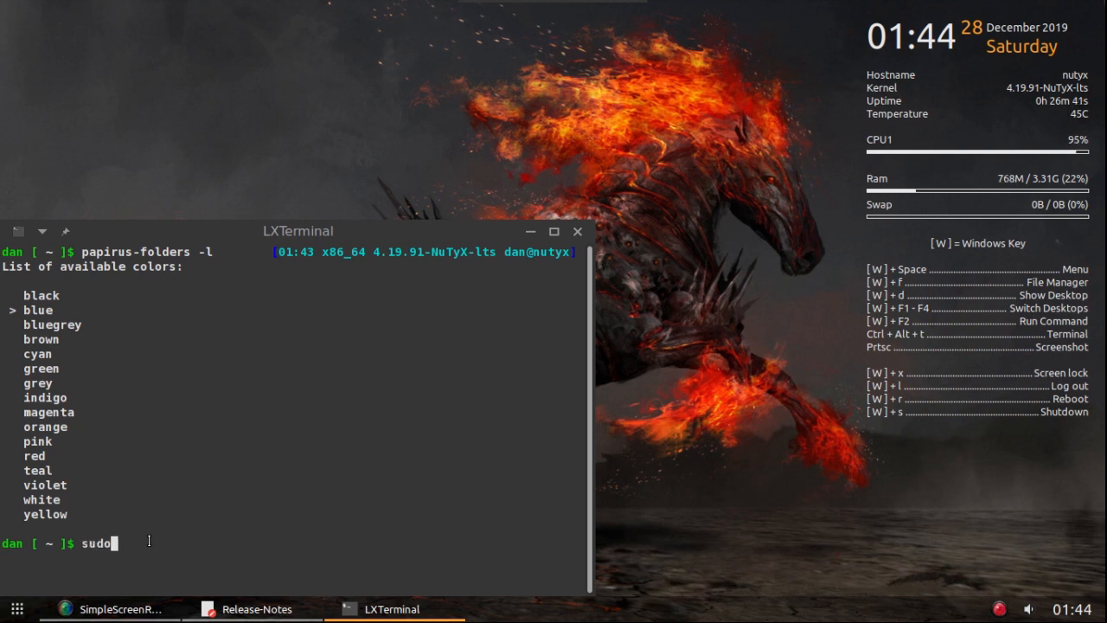
text(papirus-folder)
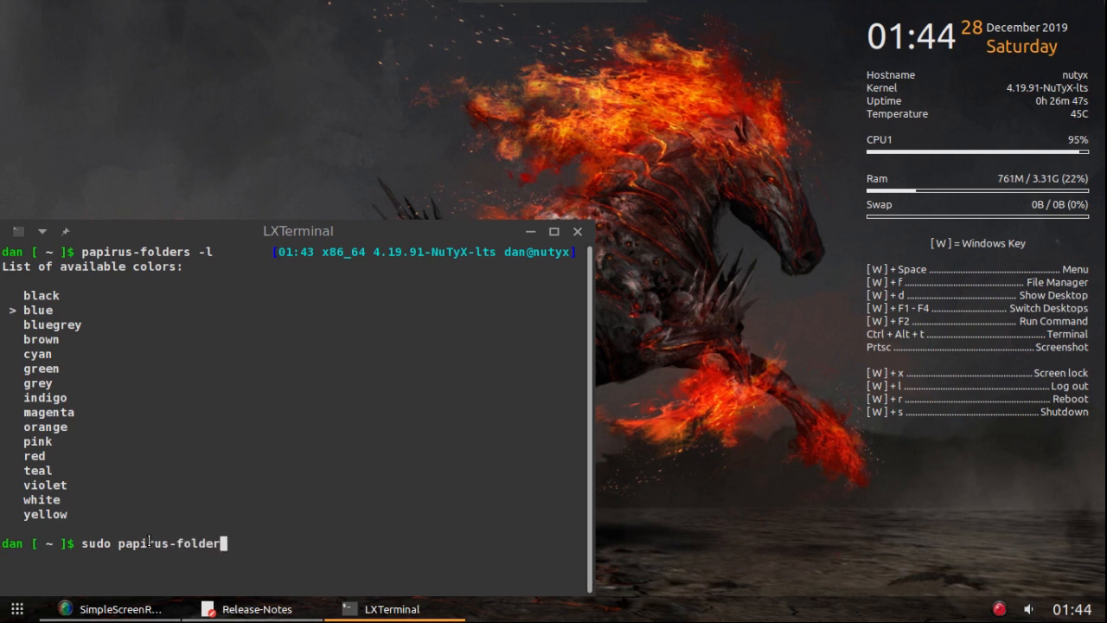
text(s -C orange)
key(Return)
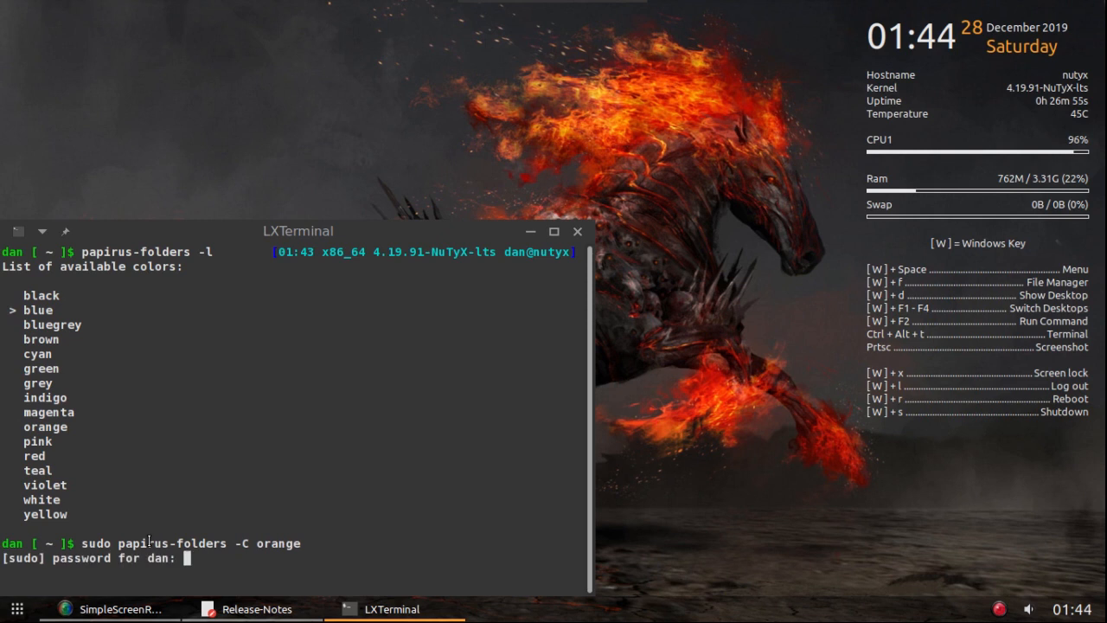
key(Return)
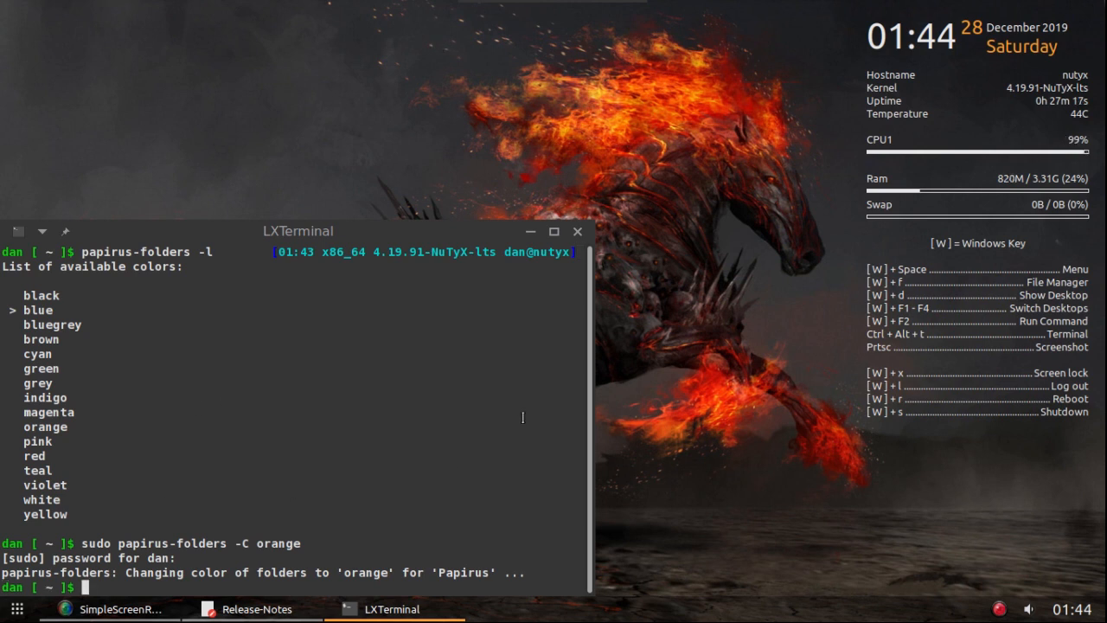
Step: Close the terminal, check the folder icon color in the file manager's home folder, and close the file manager
click(577, 232)
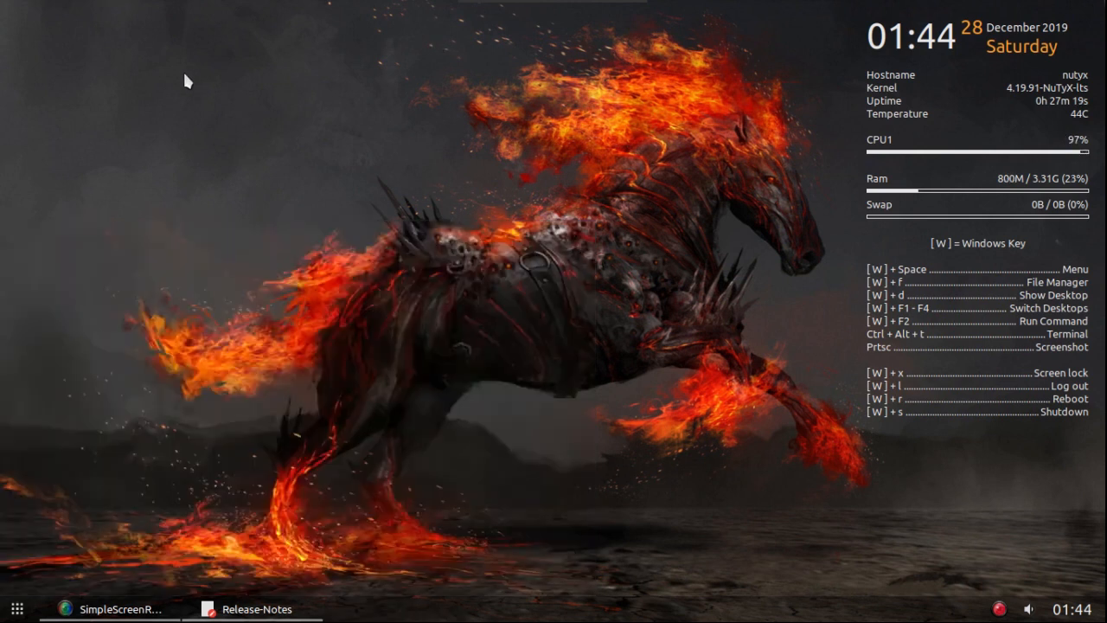
right_click(185, 68)
click(230, 103)
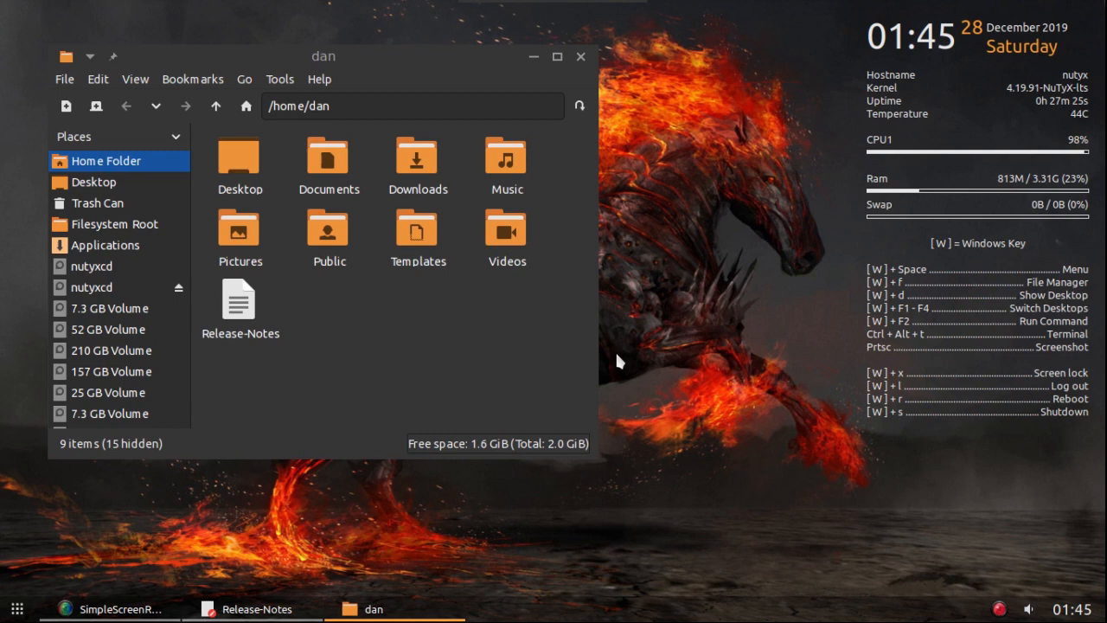
click(582, 58)
Step: Restore the Release-Notes, highlight the CONKY topic, and move the window clear of the Conky display
click(259, 611)
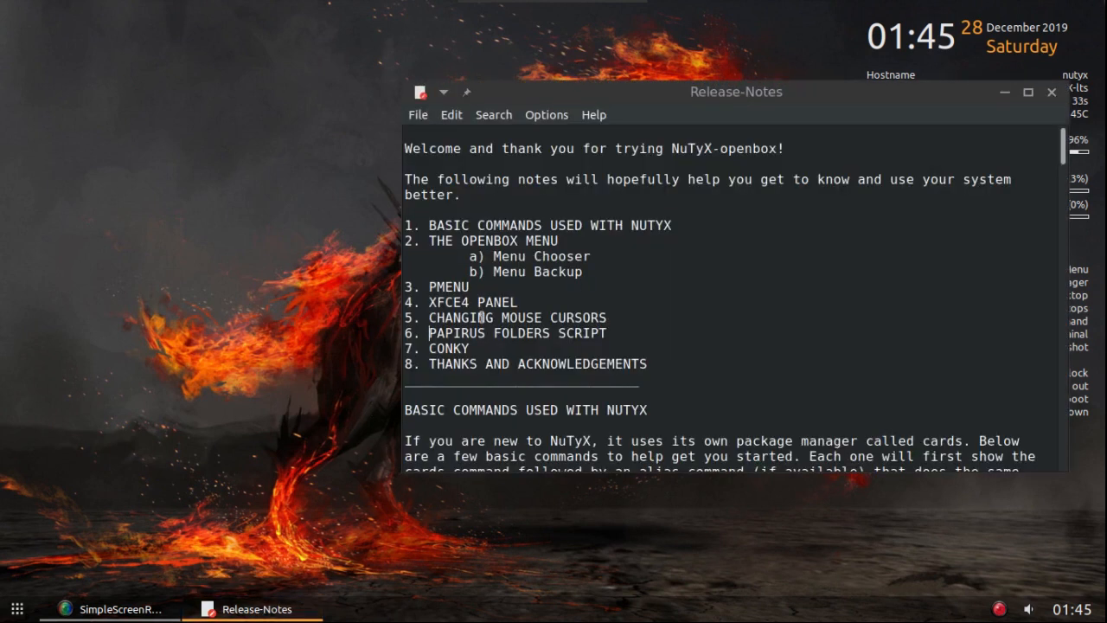
drag(472, 346, 428, 348)
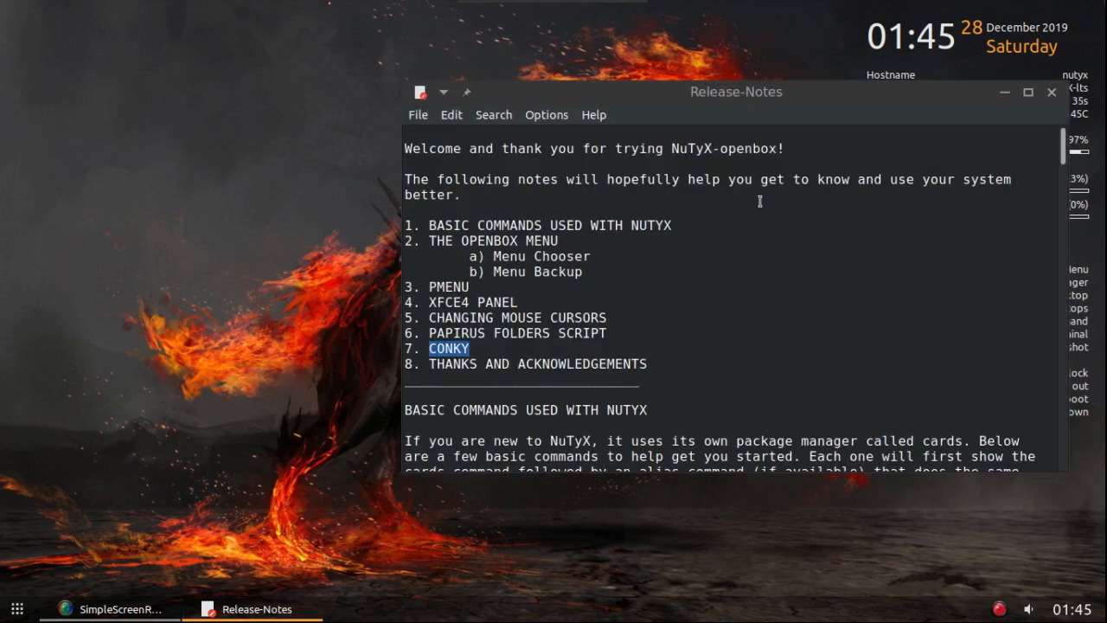
drag(794, 98, 435, 38)
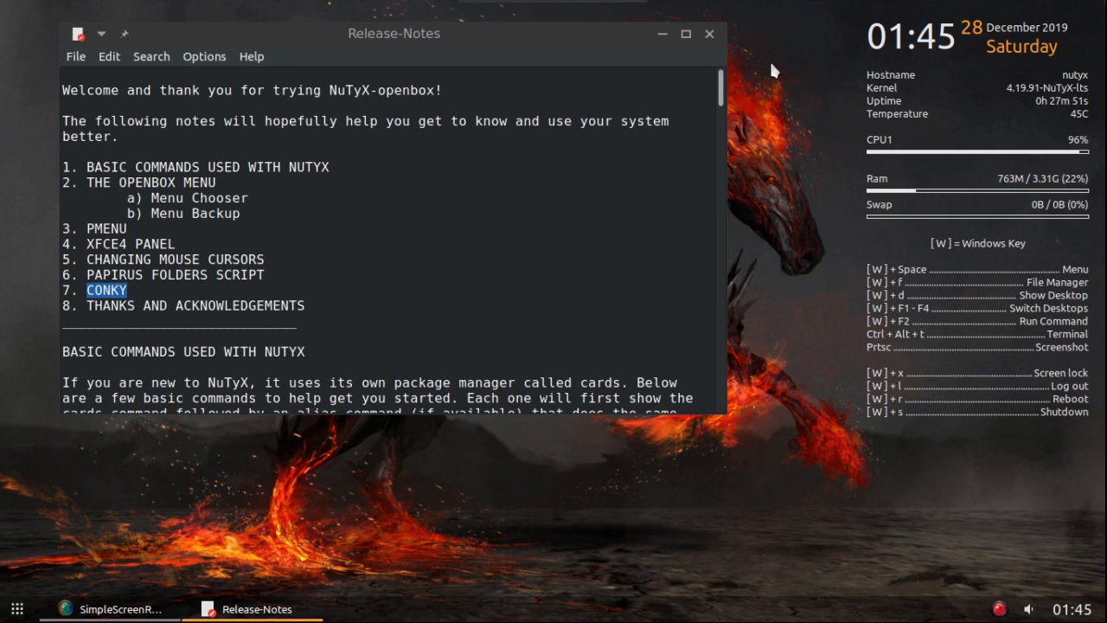
drag(520, 34, 462, 16)
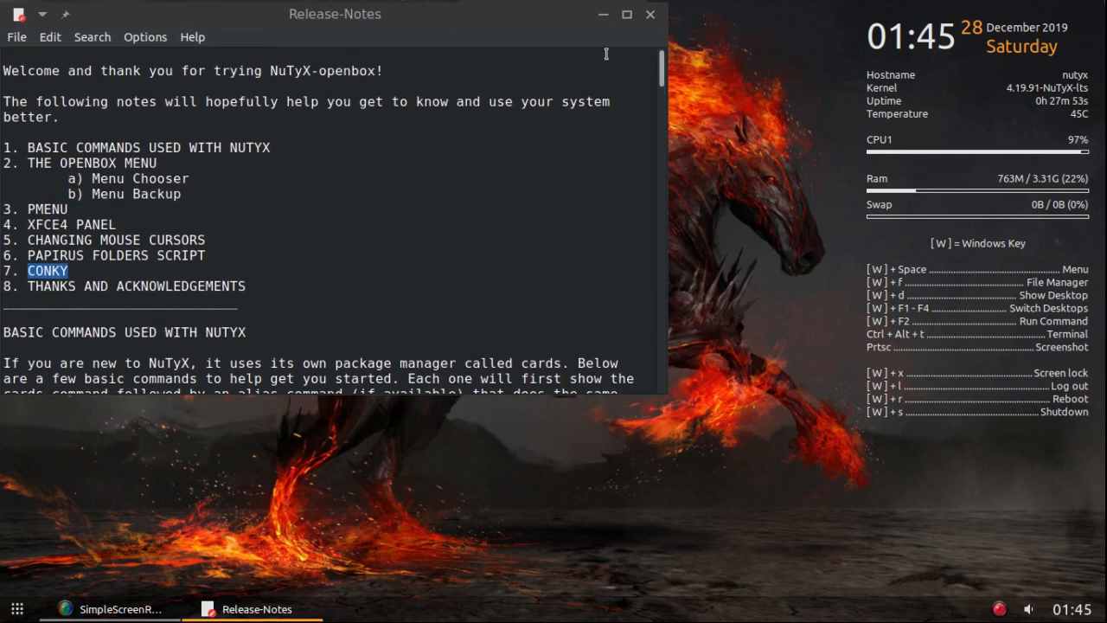
Step: Open the .conkyrc configuration file from the desktop's Openbox configuration entries and go to its CPU lines
right_click(702, 54)
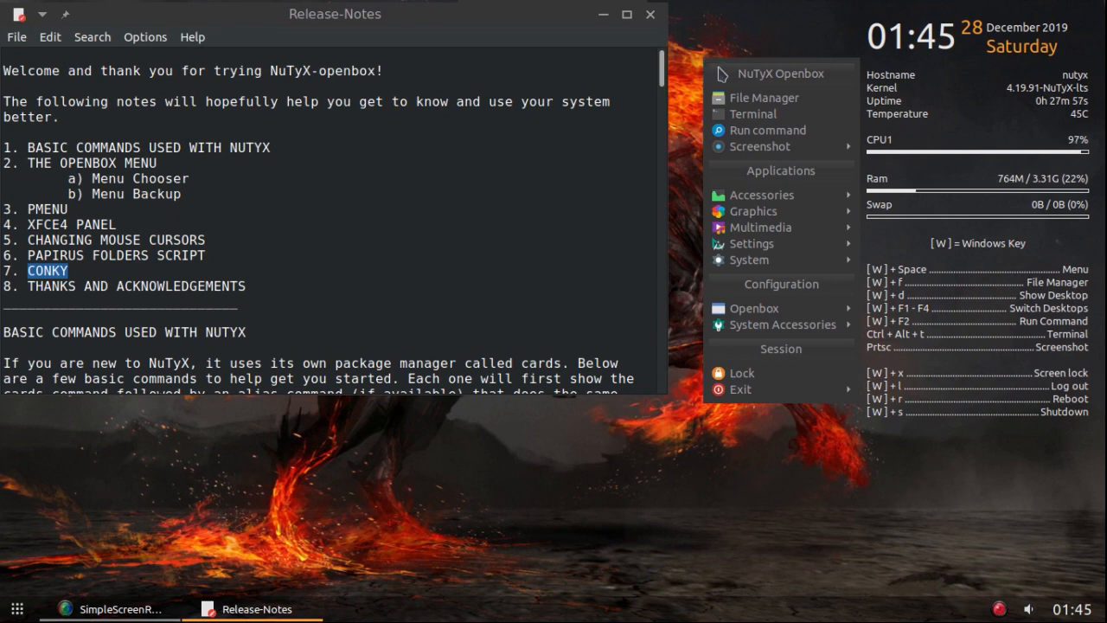
mouse_move(749, 230)
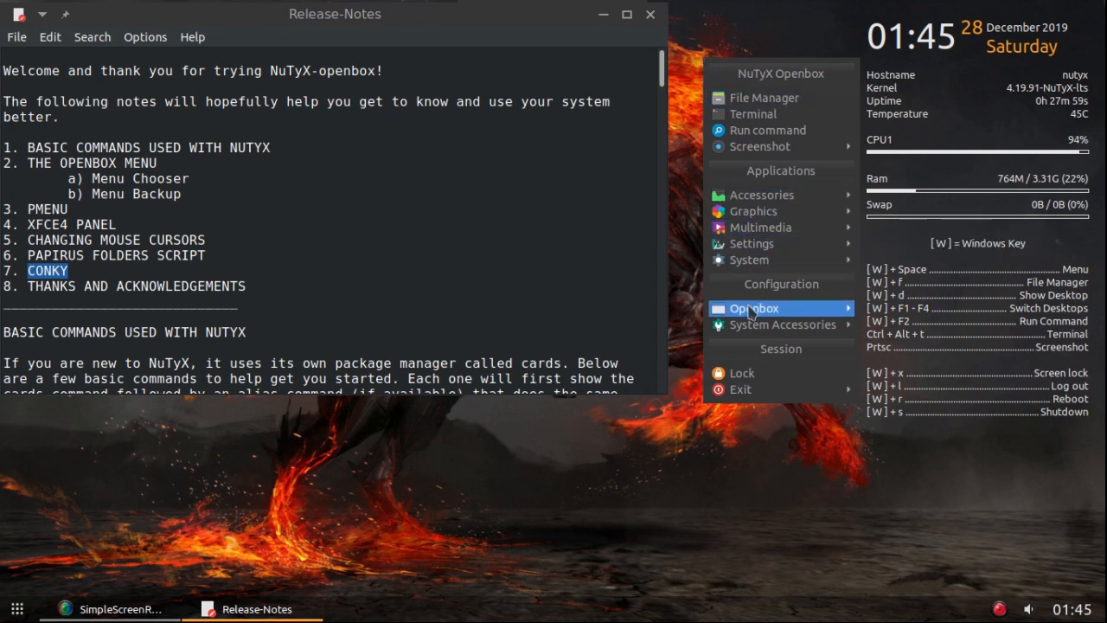
mouse_move(755, 308)
mouse_move(896, 326)
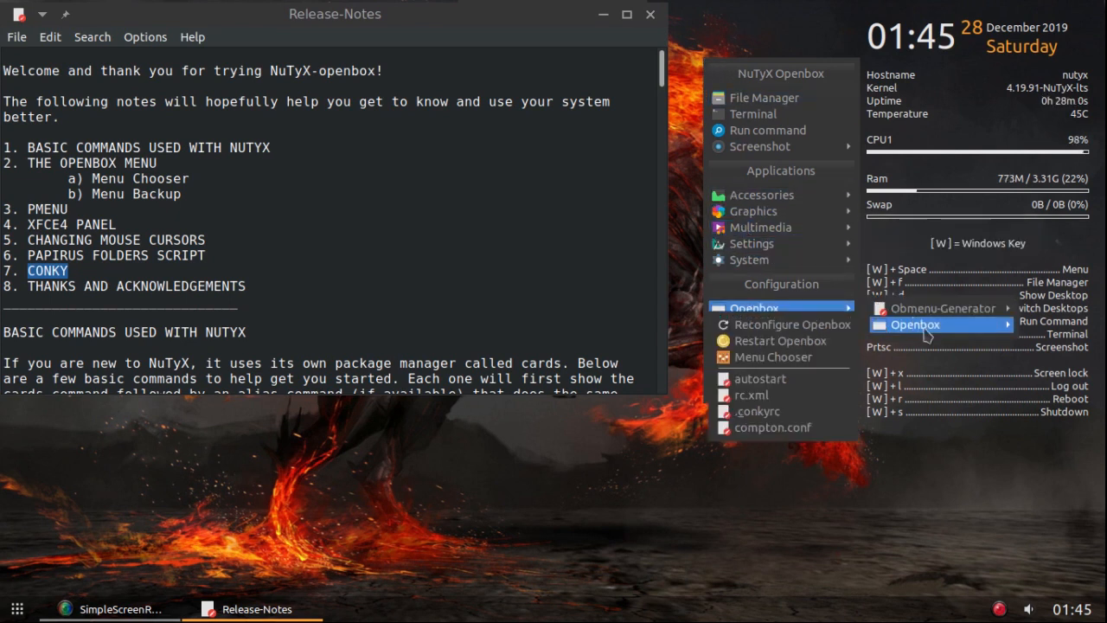
click(758, 412)
scroll(471, 348, down, 6)
scroll(470, 349, down, 7)
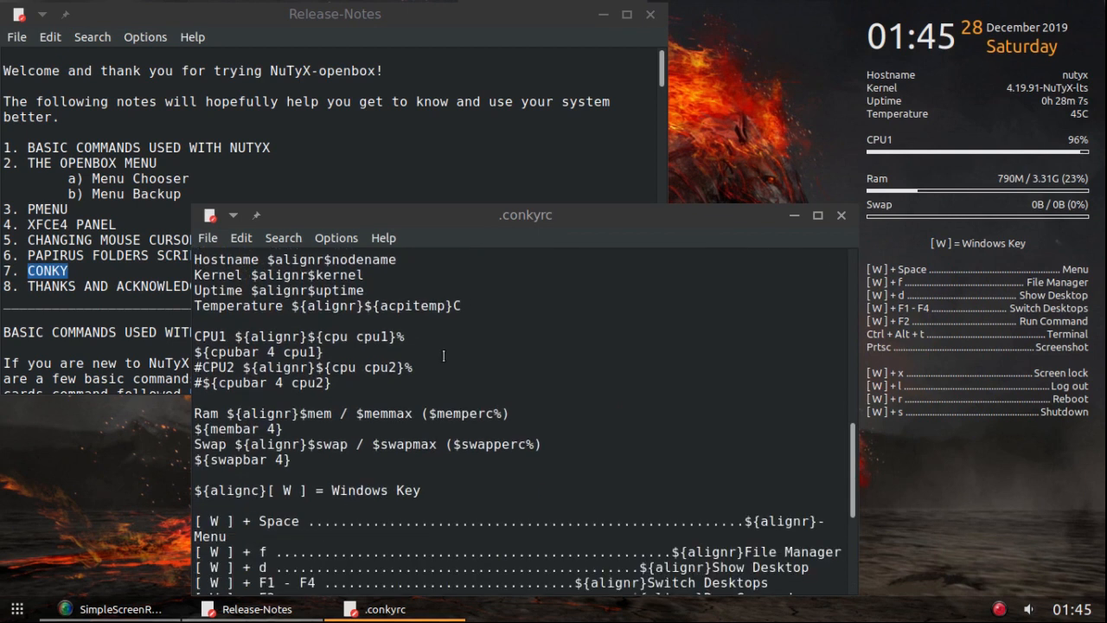
Step: Examine the two commented-out CPU2 lines in .conkyrc by highlighting them, then close the file without editing it
drag(333, 386, 179, 367)
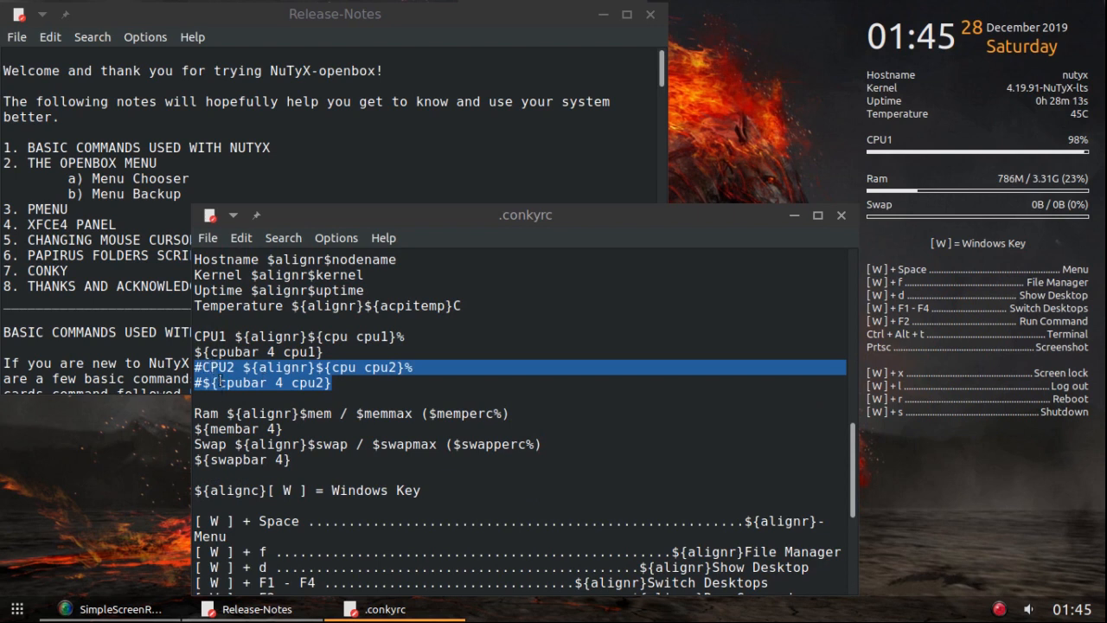
click(346, 386)
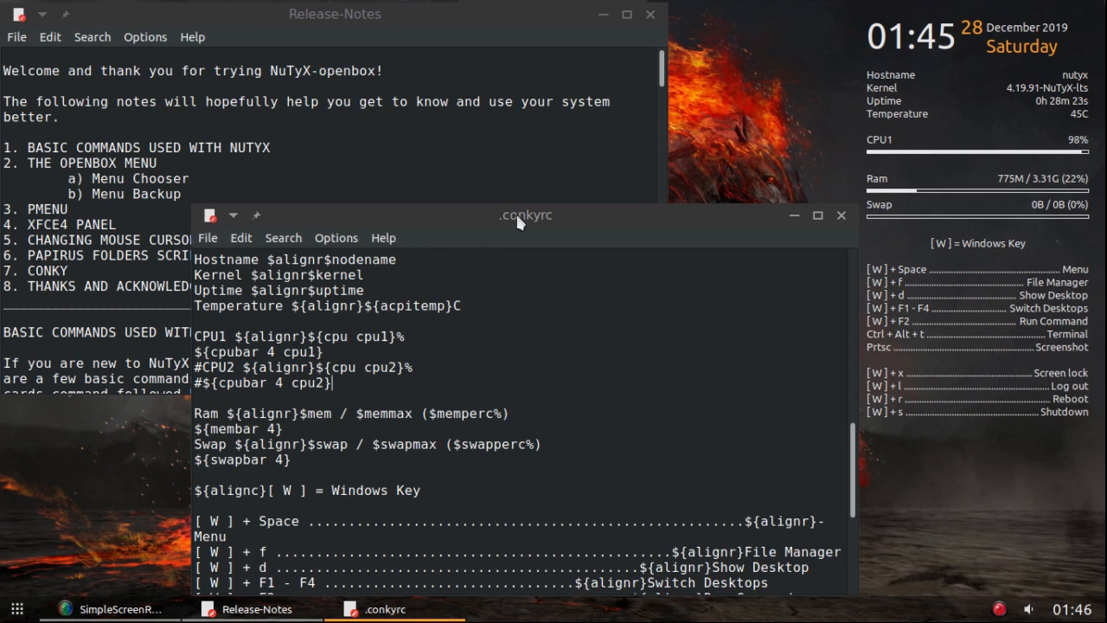
drag(518, 221, 483, 168)
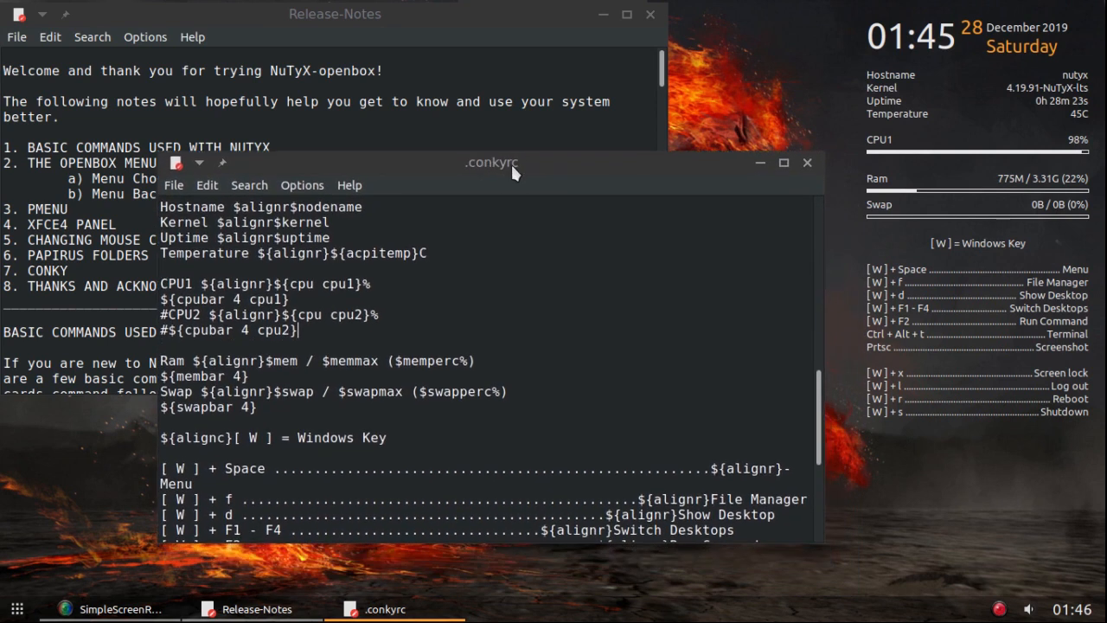
click(807, 164)
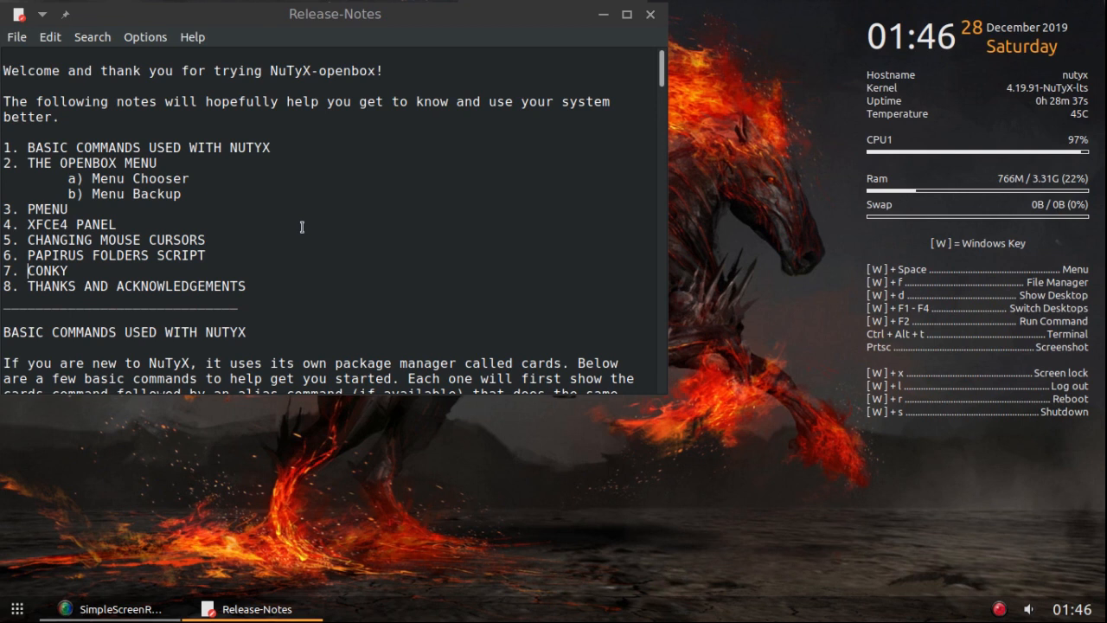
Step: Highlight the THANKS AND ACKNOWLEDGEMENTS topic in the Release-Notes contents list and go to that section at the end of the document
scroll(297, 239, down, 1)
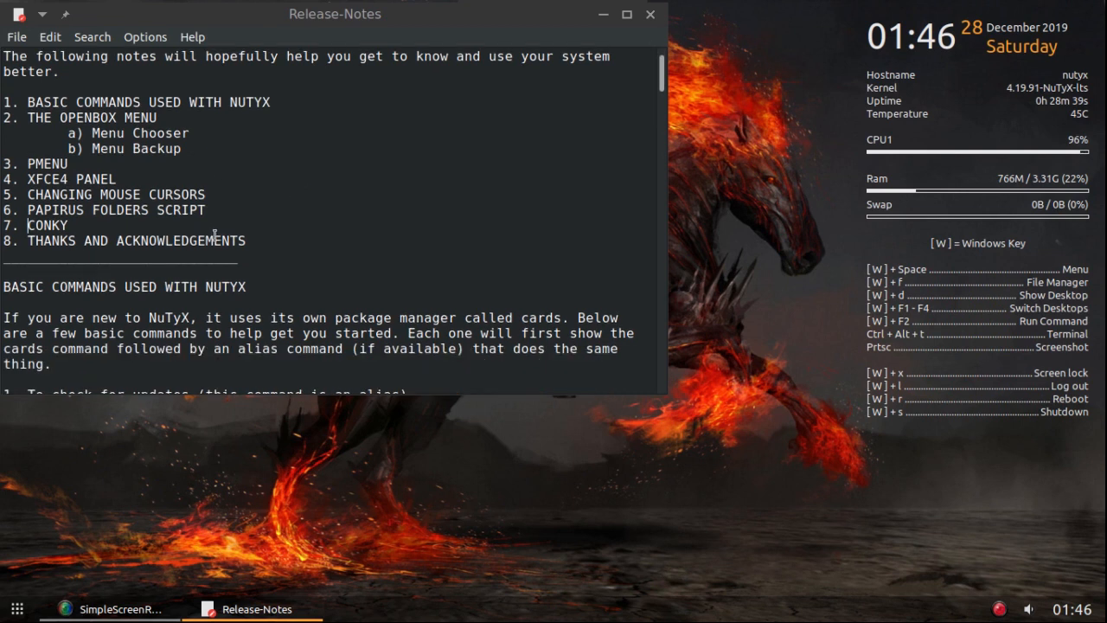
drag(249, 241, 28, 241)
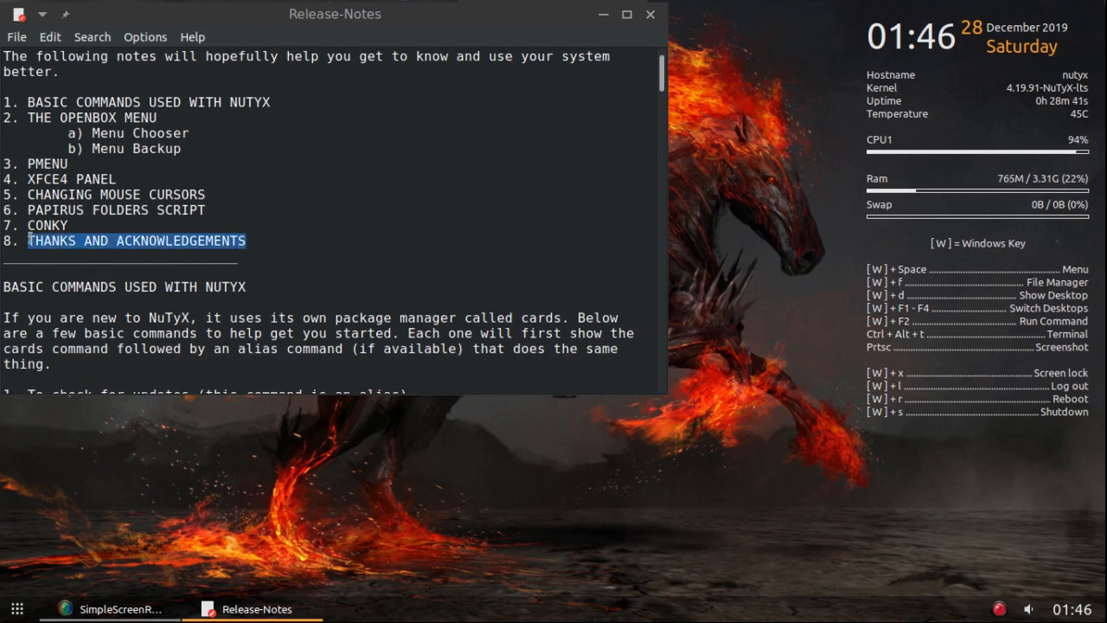
scroll(358, 246, down, 19)
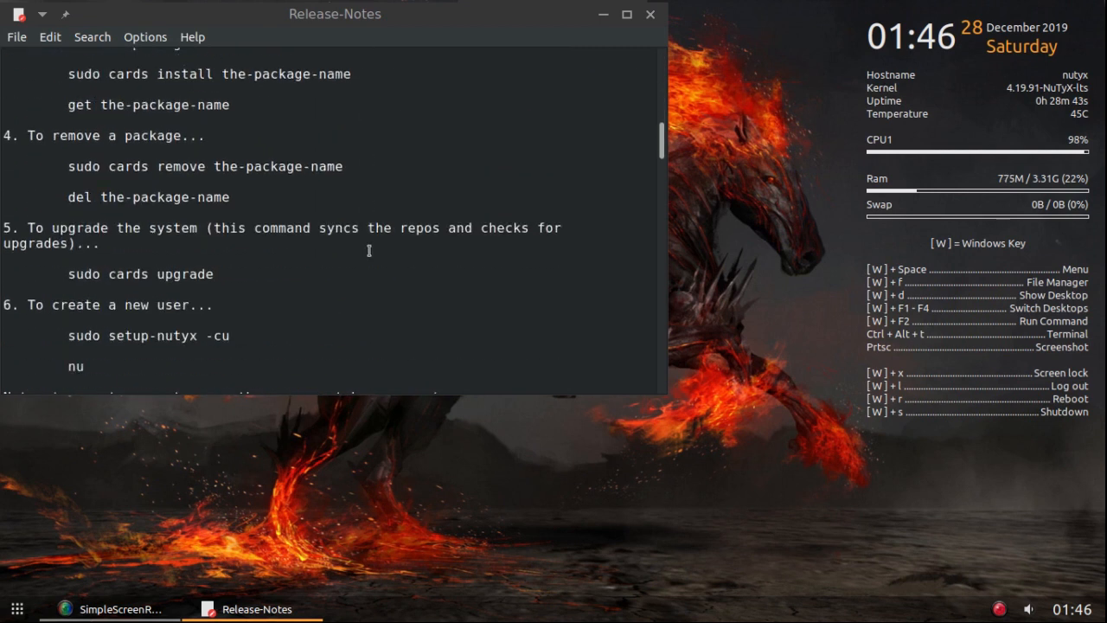
scroll(369, 250, down, 5)
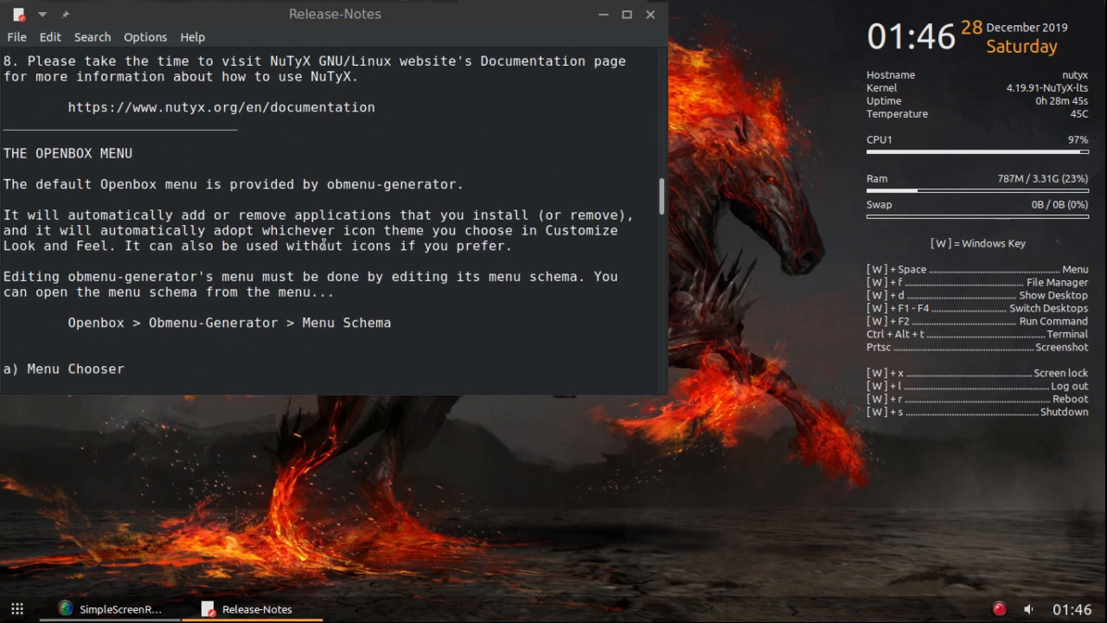
scroll(304, 243, down, 1)
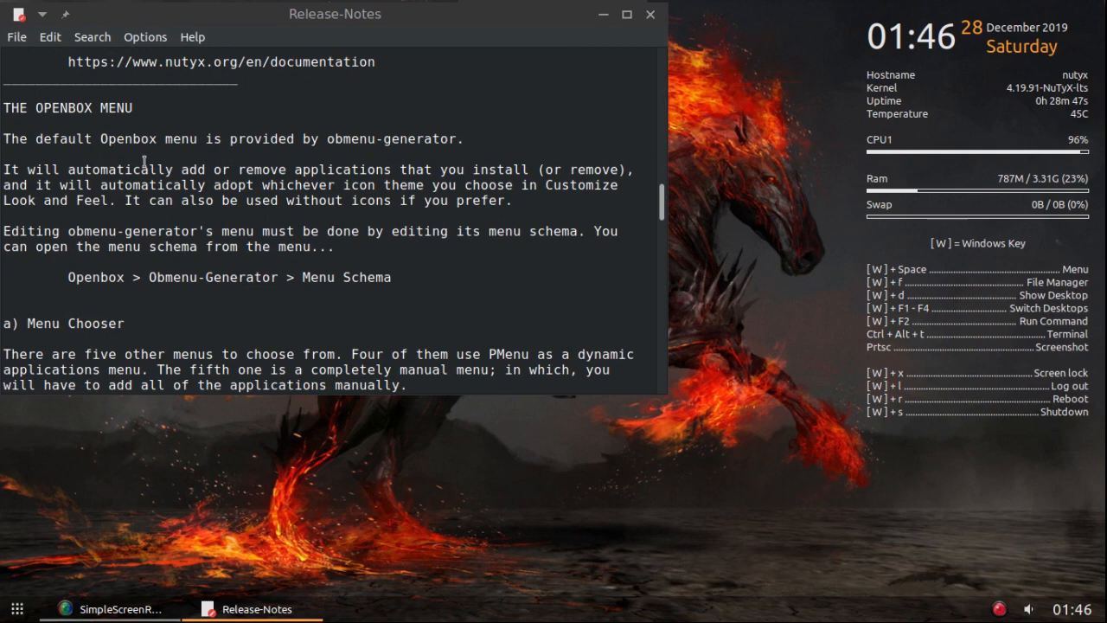
scroll(218, 195, down, 20)
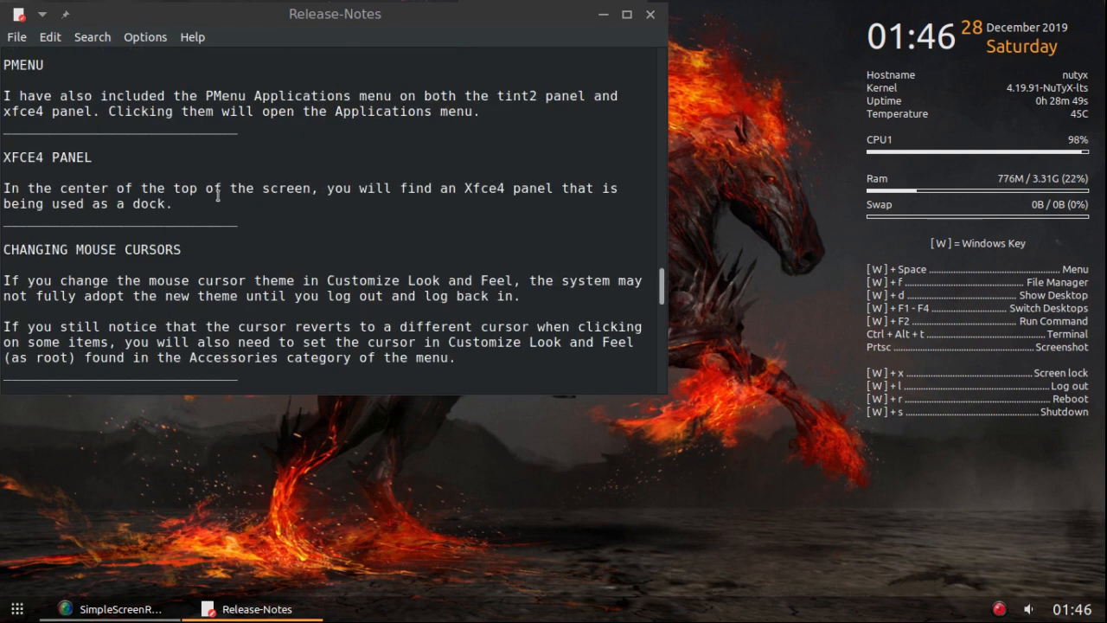
scroll(238, 197, down, 7)
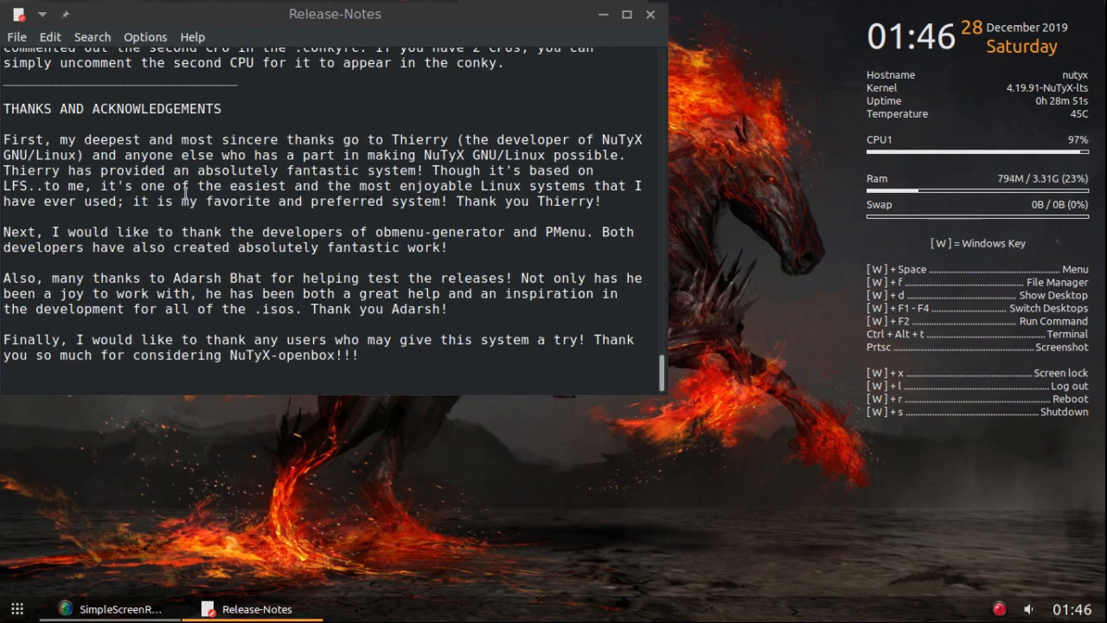
Step: Examine the acknowledgements by highlighting the NuTyX developer credit, PMenu and the release tester's first name, and move the Release-Notes window away from the screen edges
drag(399, 144, 637, 153)
click(319, 163)
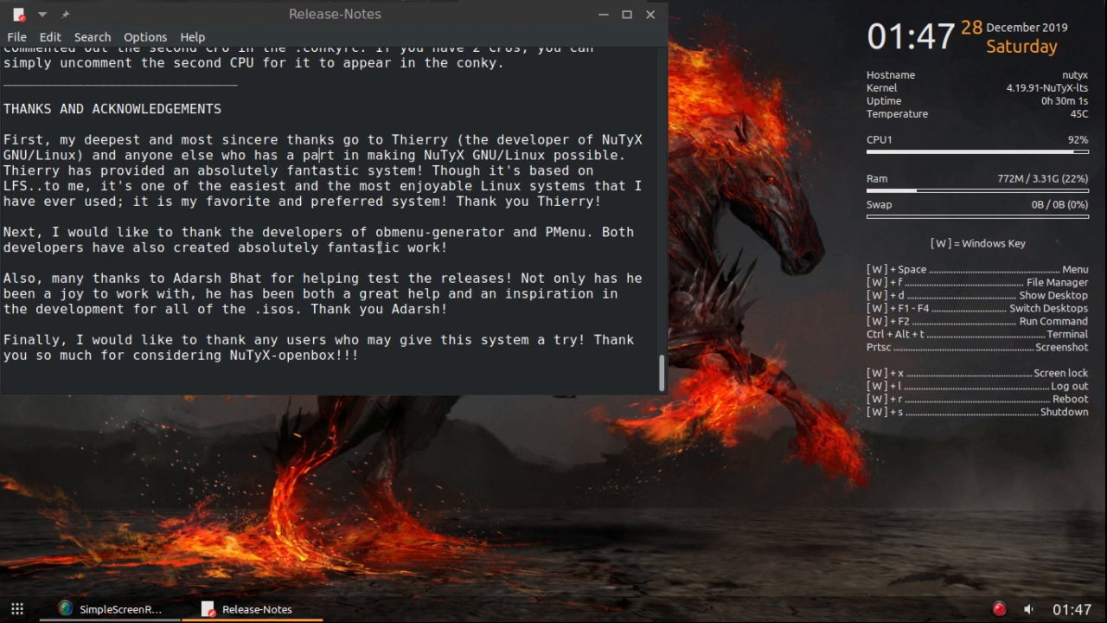
drag(375, 233, 594, 234)
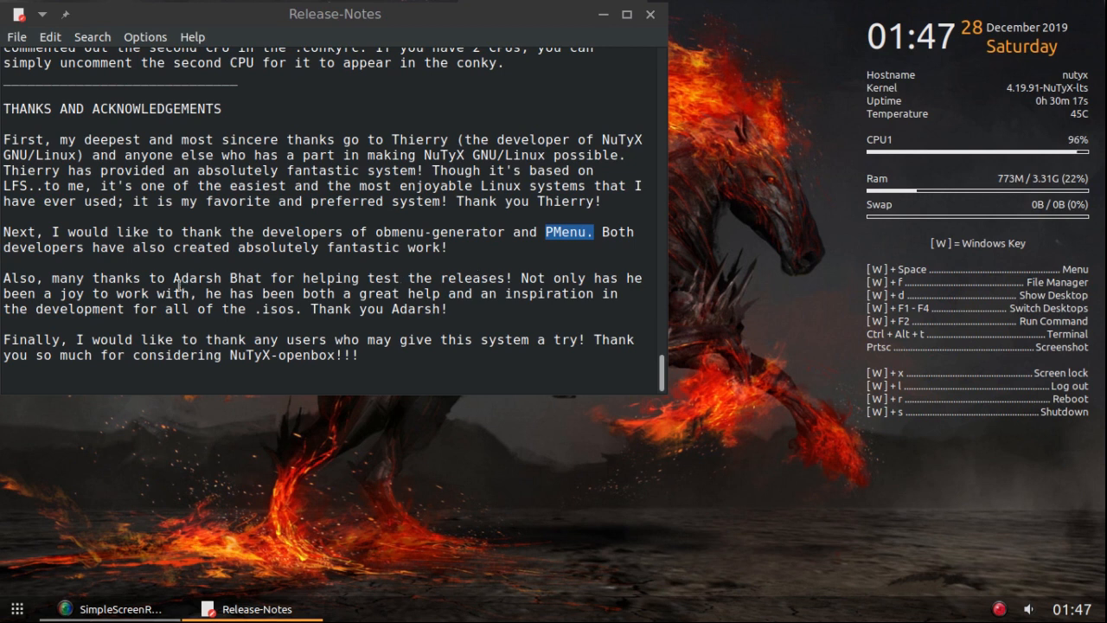
drag(174, 281, 222, 278)
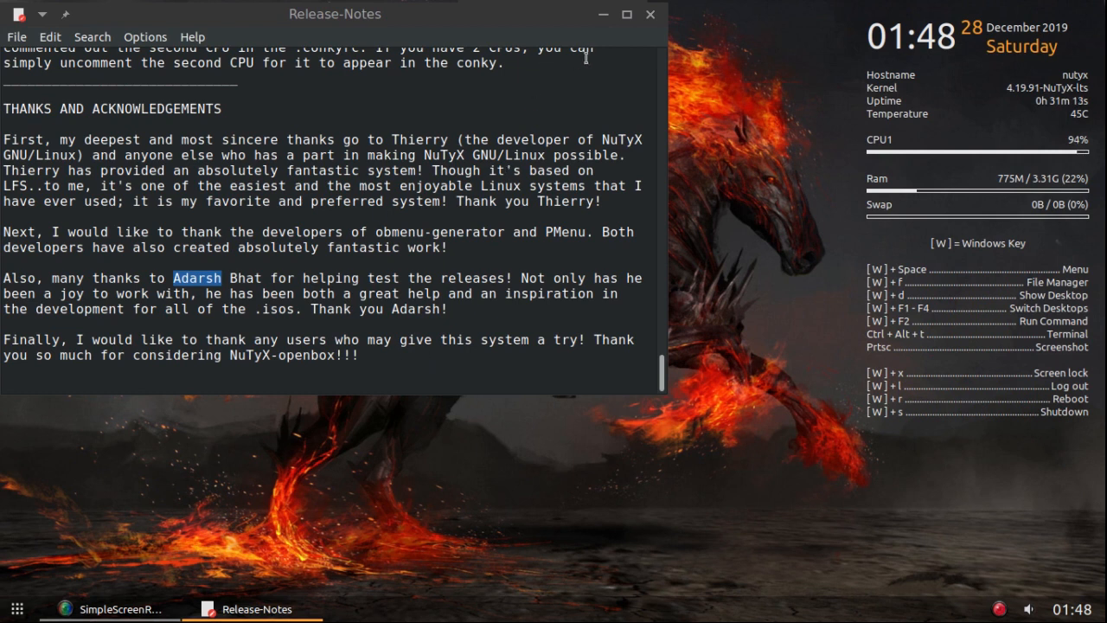
click(655, 14)
drag(380, 11, 406, 83)
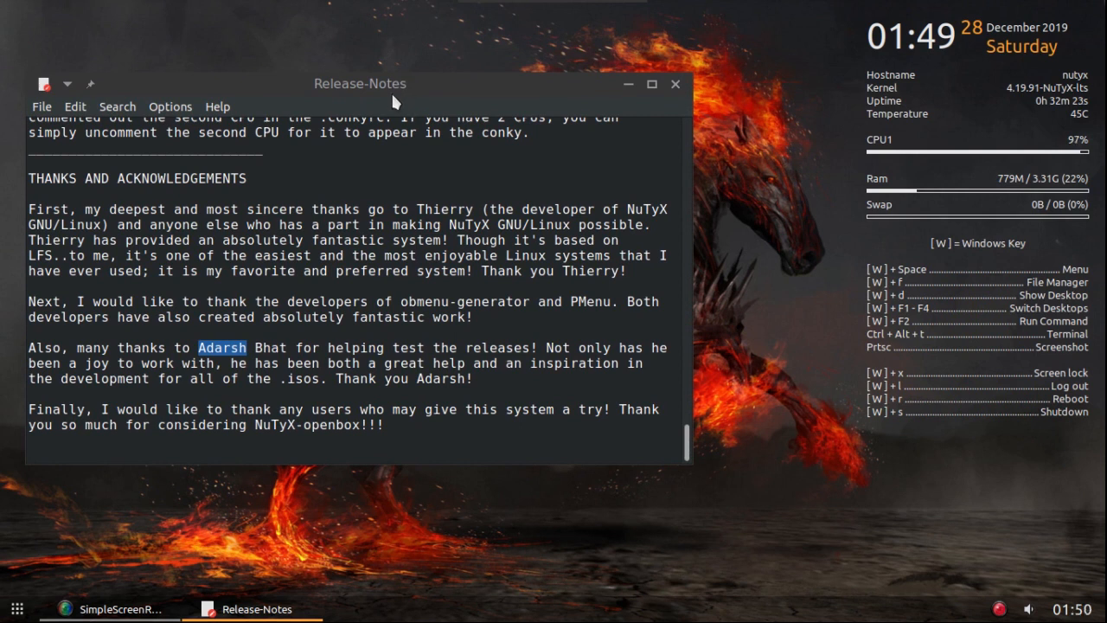